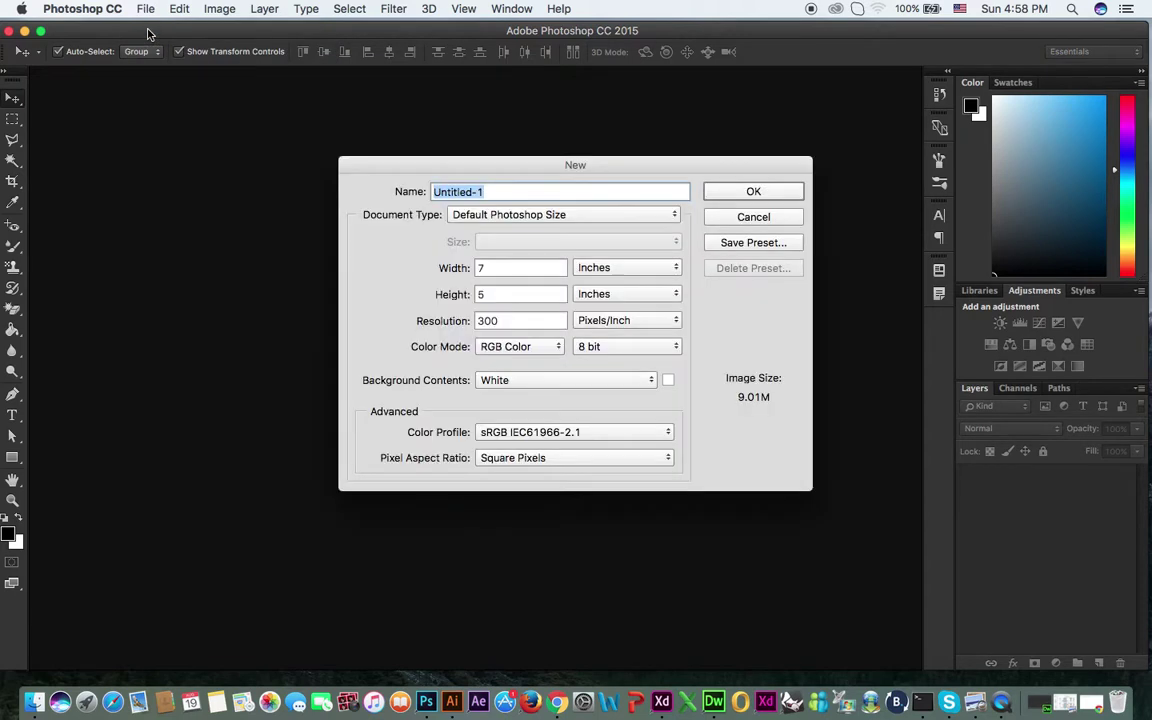
Create a portrait A3 document from the International Paper preset, postponing the system update for an hour, and close the document.
left_click(587, 218)
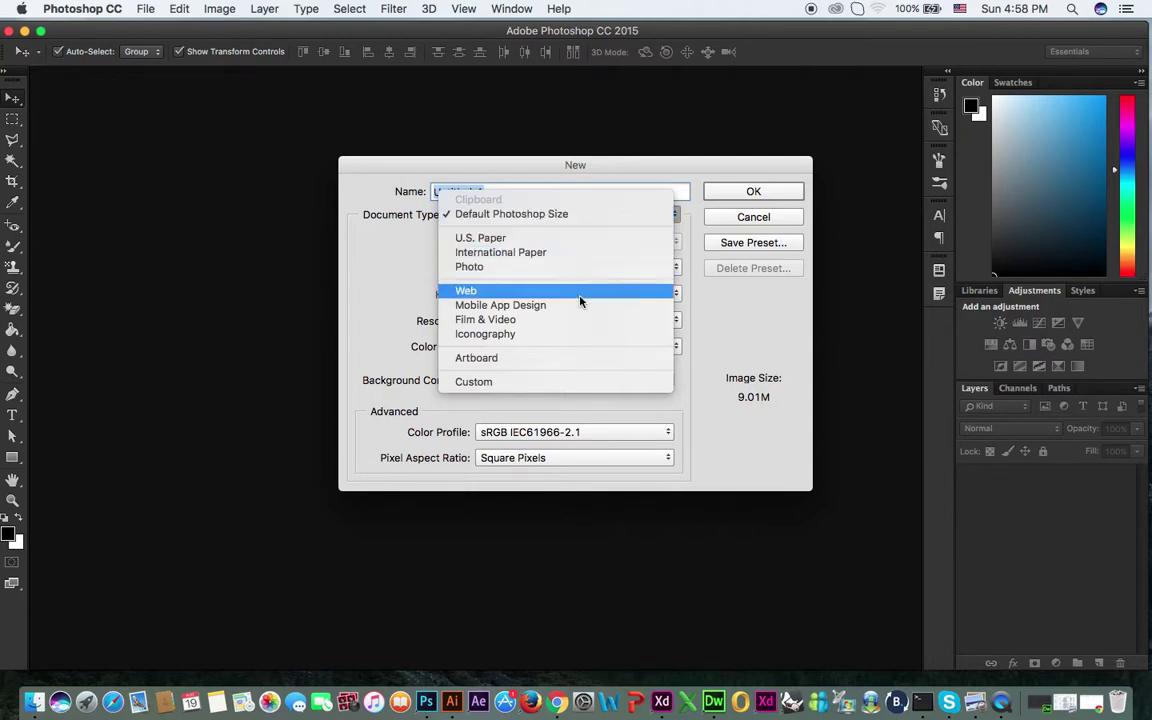
left_click(583, 252)
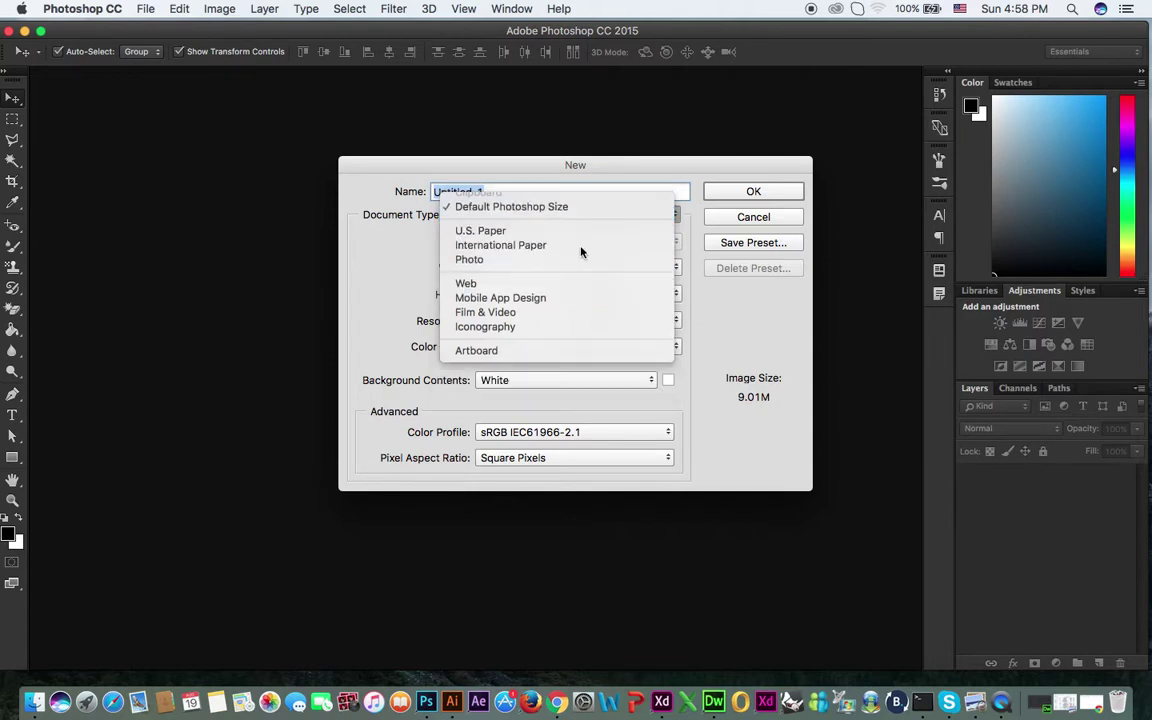
left_click(561, 244)
left_click(550, 285)
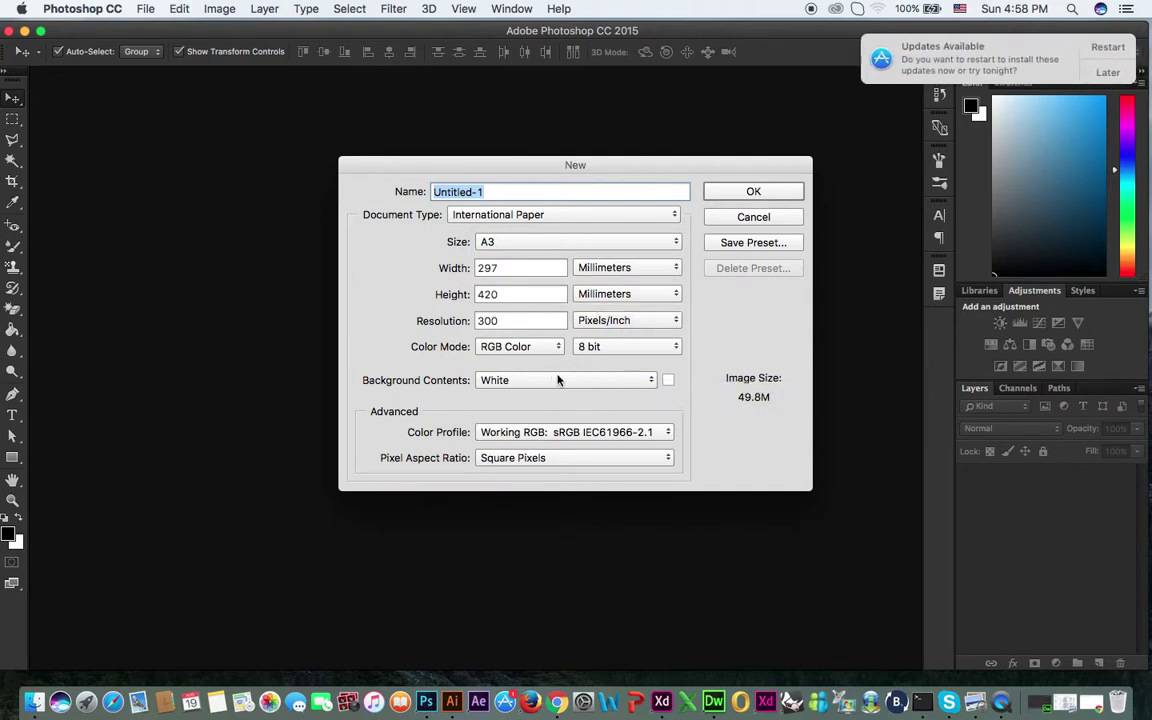
left_click(1106, 73)
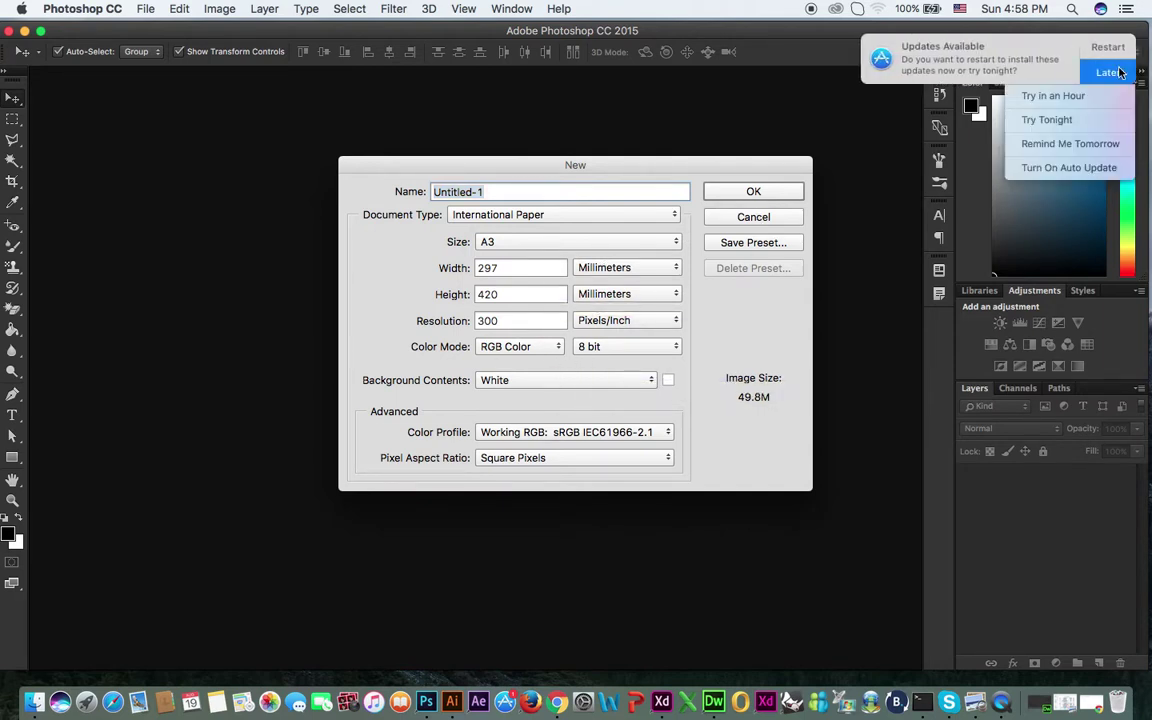
left_click(1058, 97)
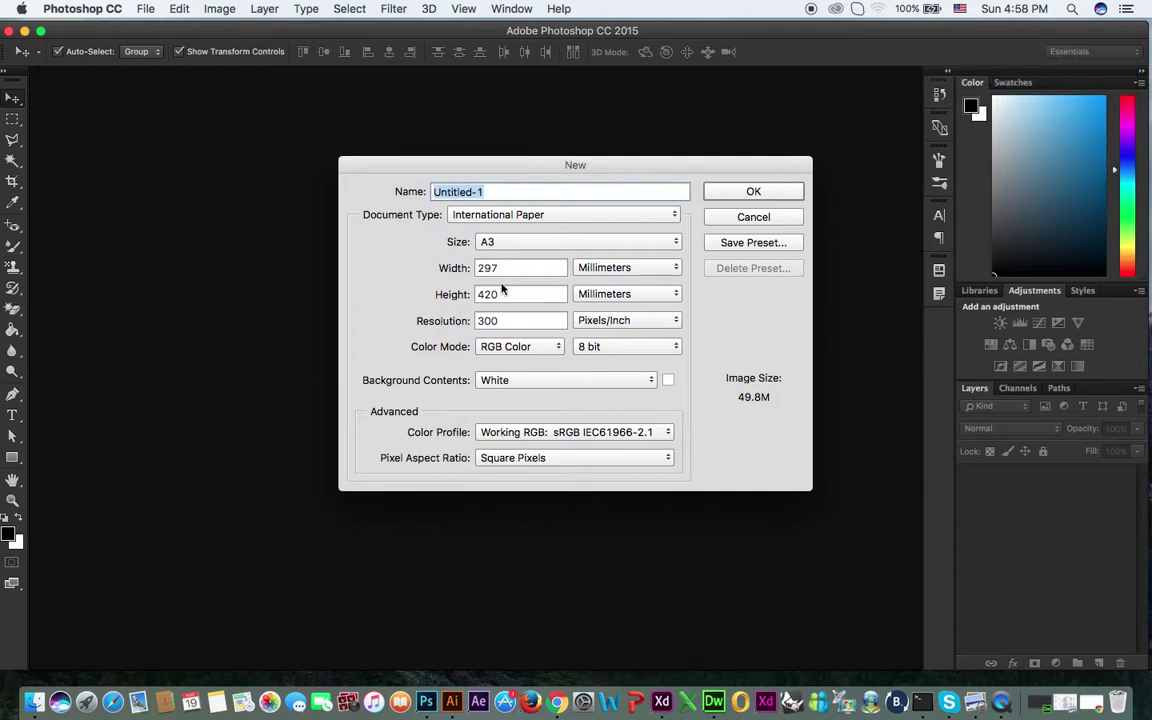
left_click(752, 191)
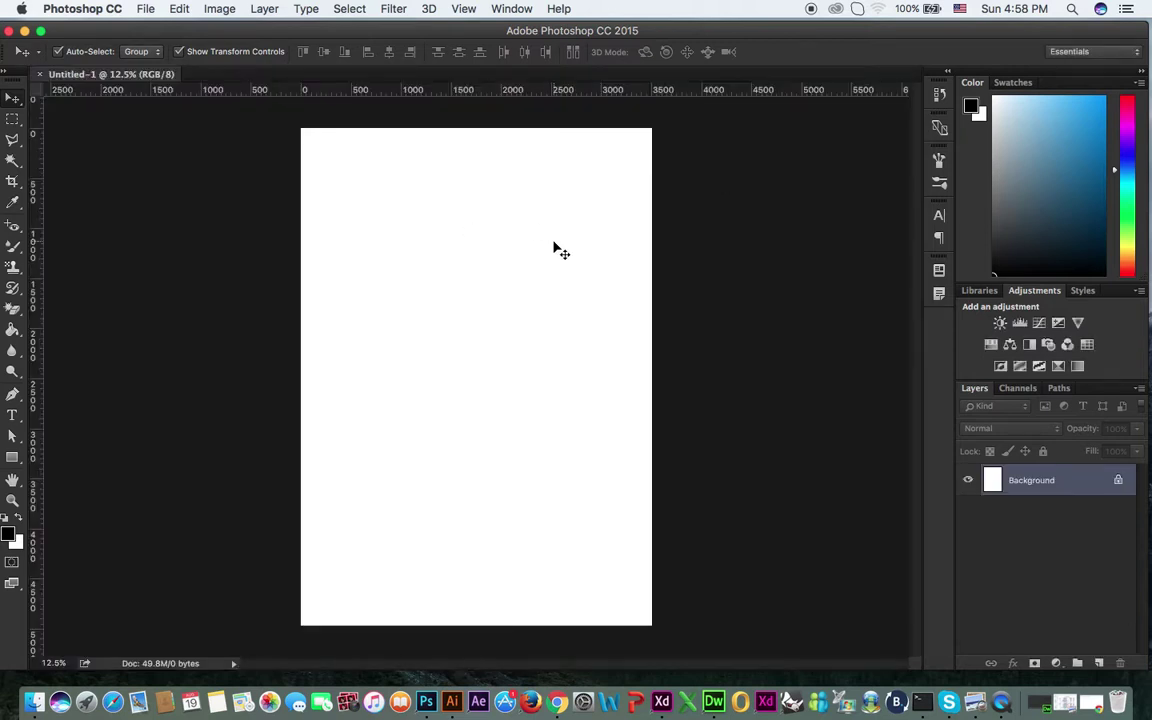
left_click(40, 74)
Create a landscape A3 document 420 mm wide and 297 mm high at 300 pixels/inch with a white background.
left_click(146, 10)
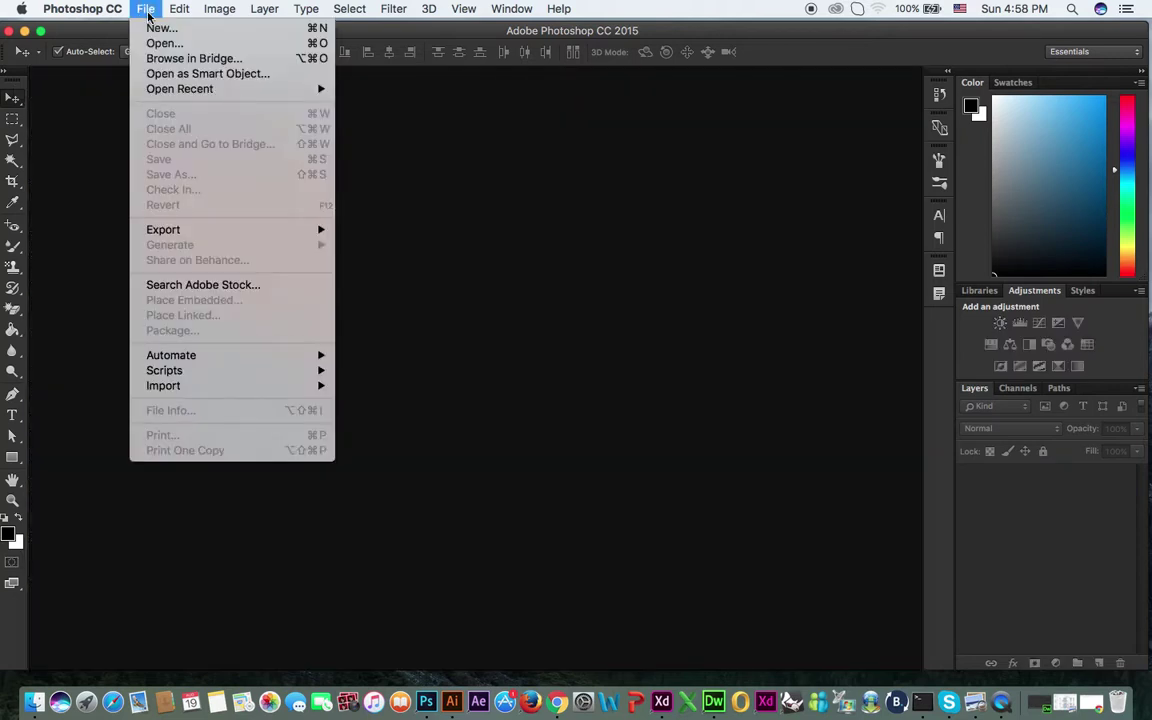
left_click(162, 30)
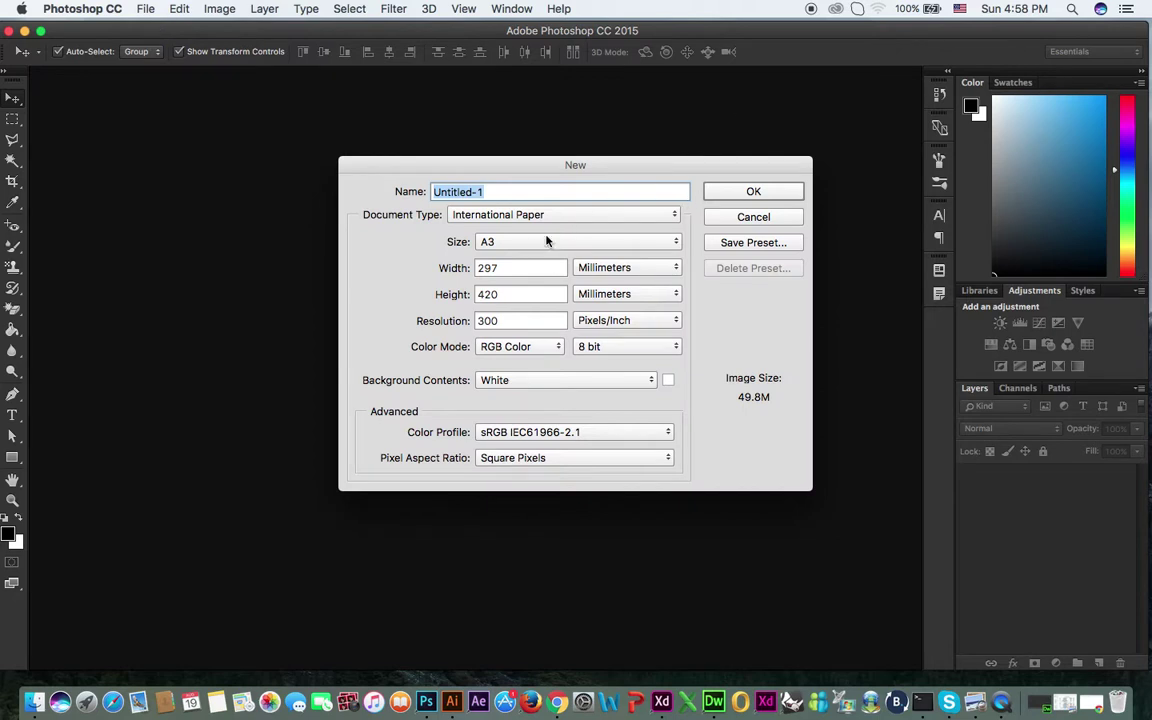
key("Tab")
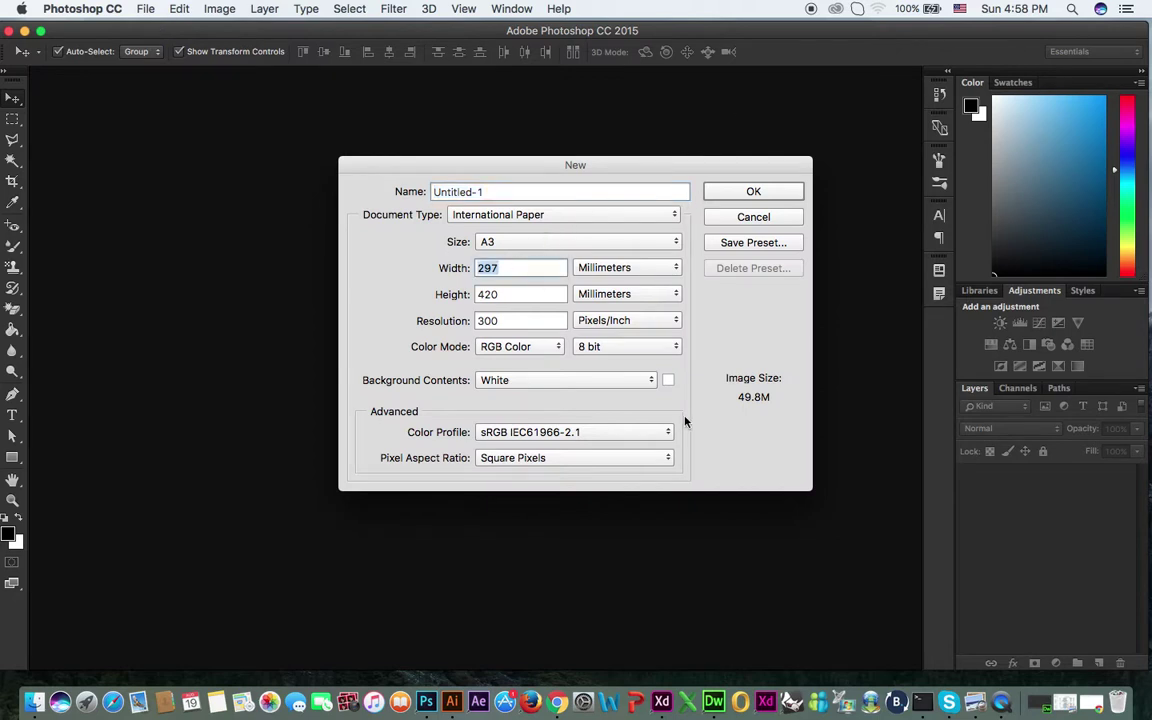
type("4")
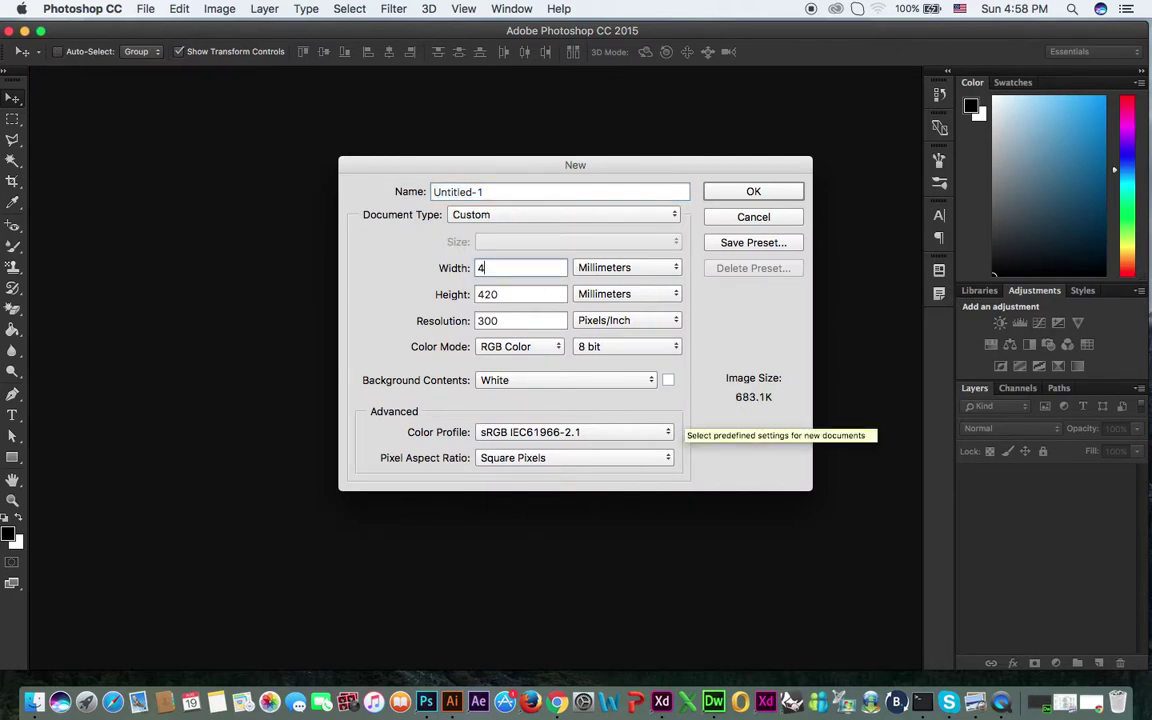
key("super+z")
left_click(542, 215)
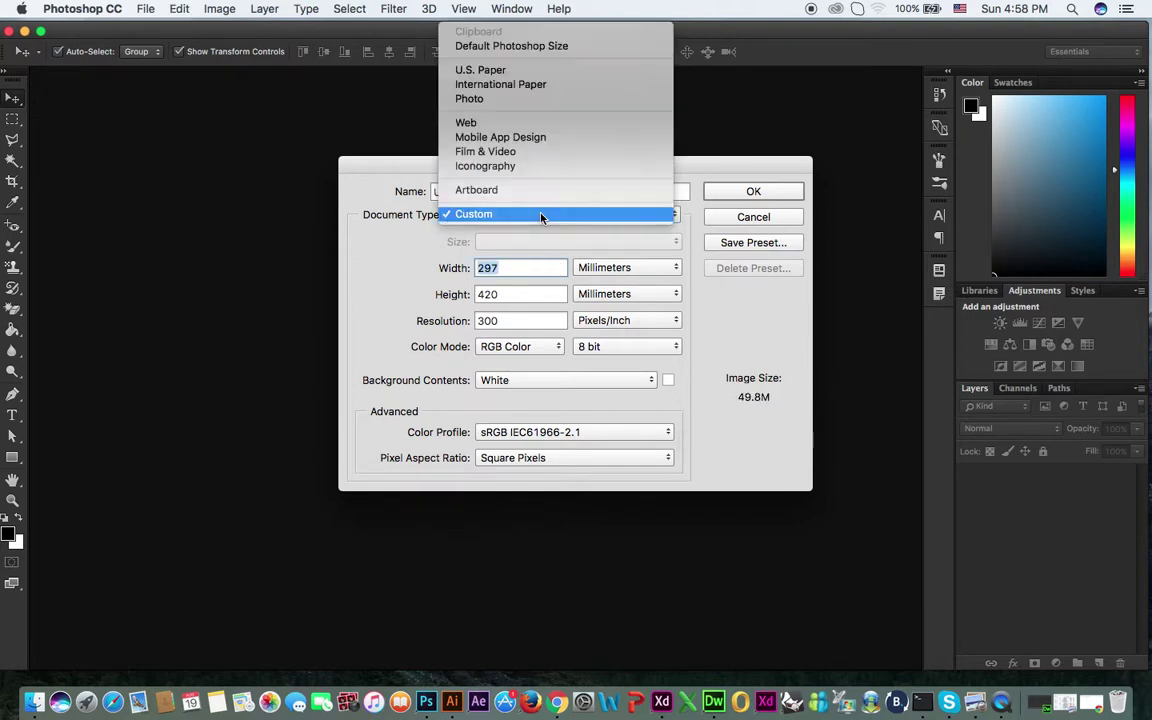
left_click(559, 84)
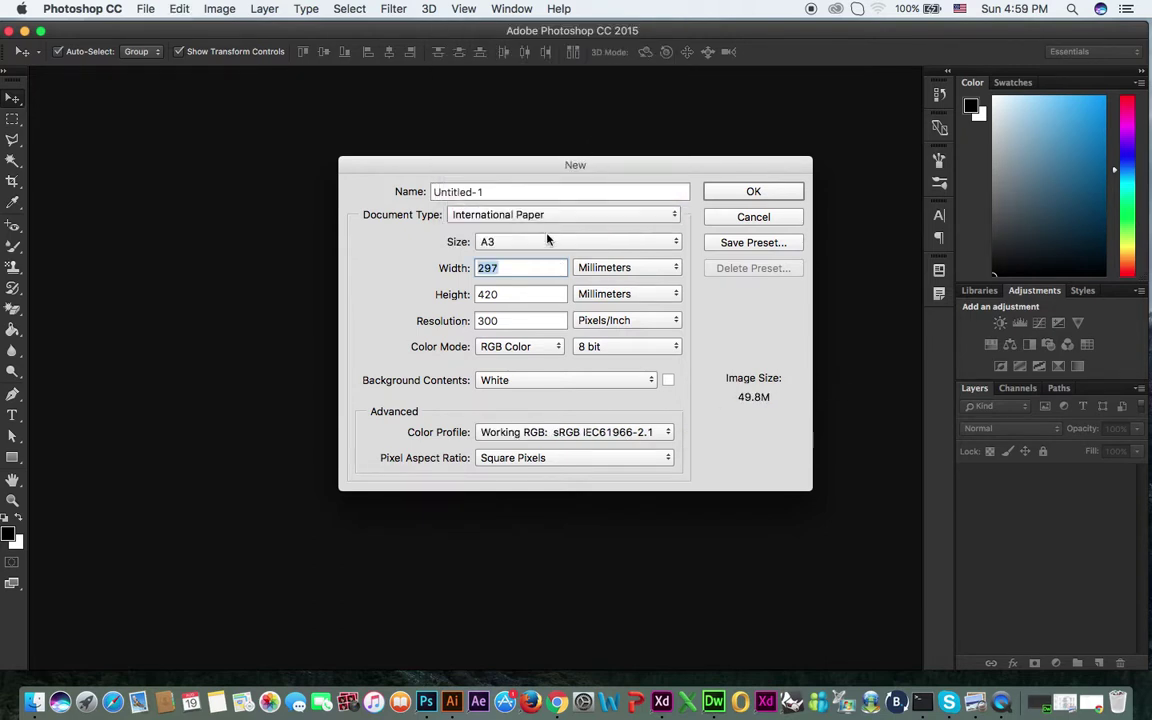
type("420")
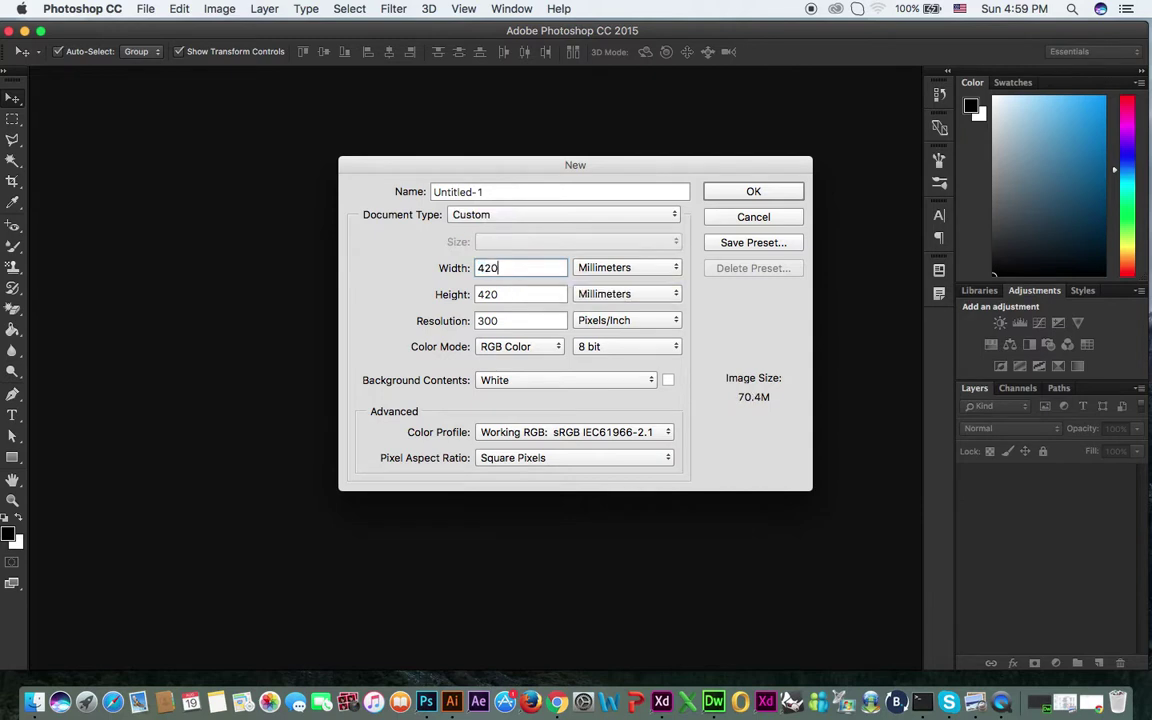
key("Tab")
type("297")
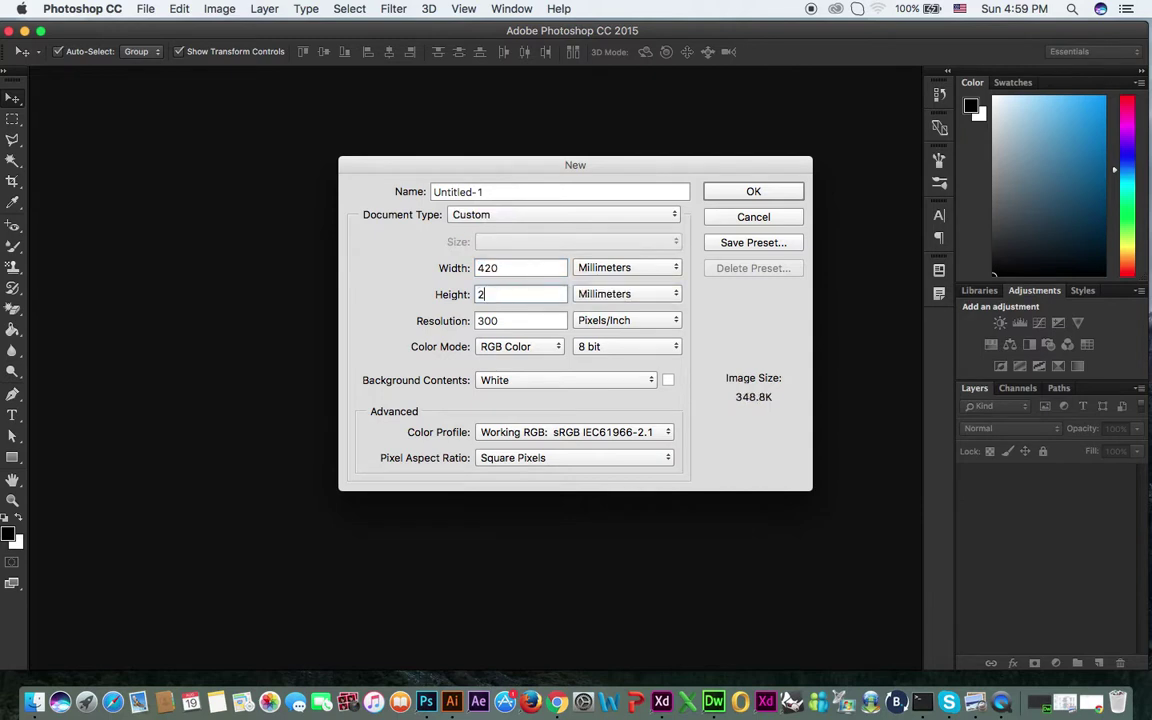
left_click(762, 192)
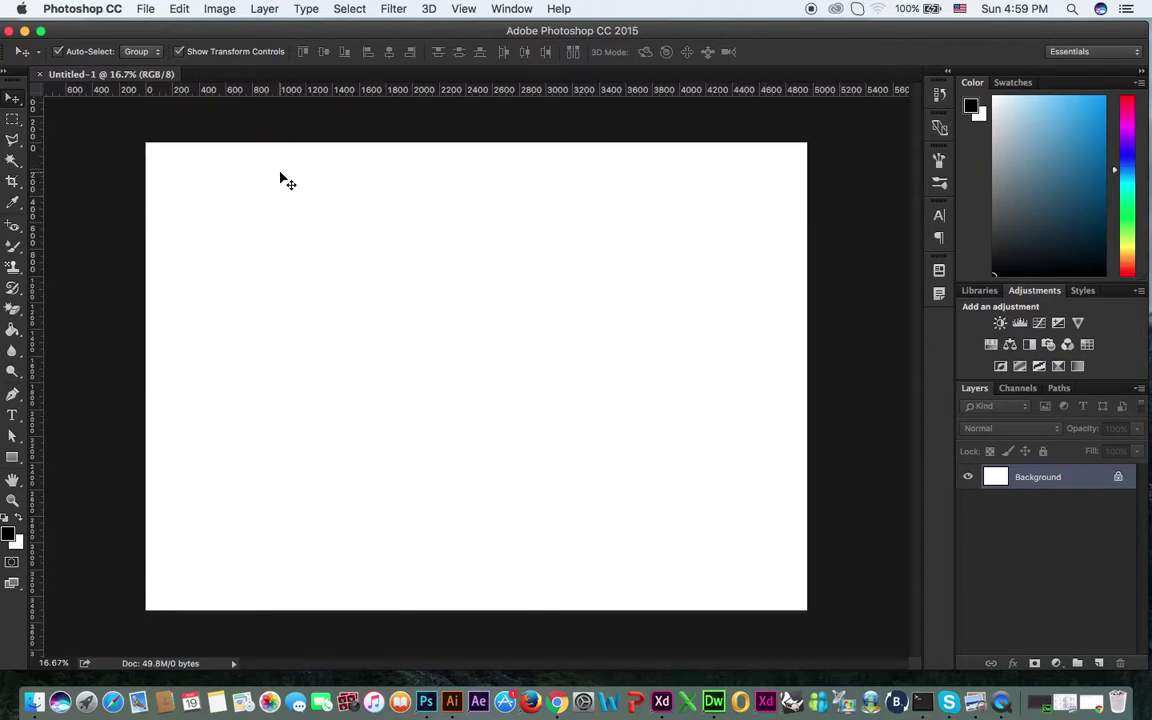
right_click(380, 95)
left_click(384, 95)
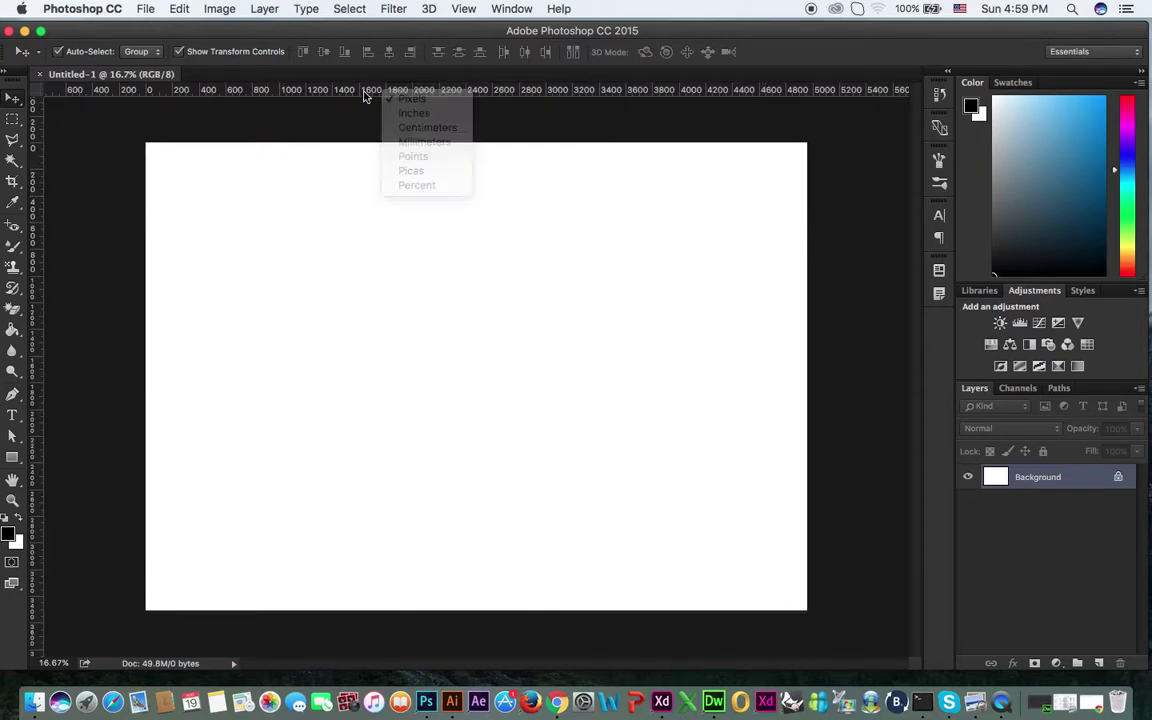
Start a new guide layout with 3 columns and a gutter of 0 px.
left_click(466, 9)
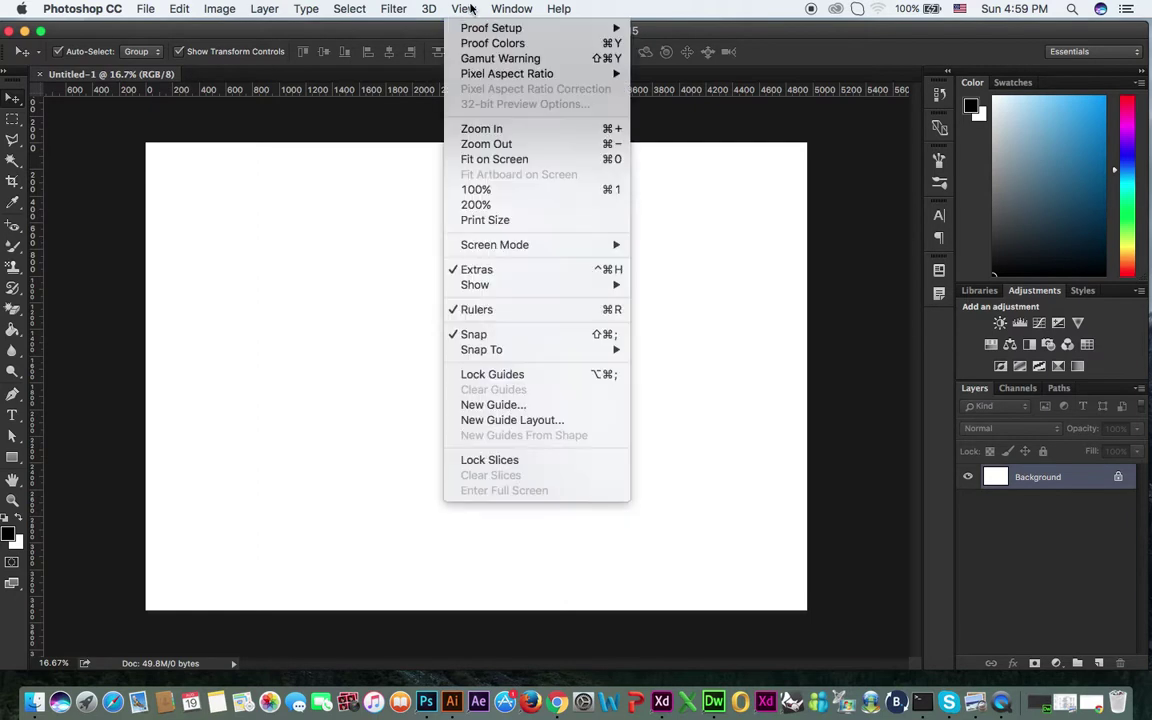
left_click(531, 420)
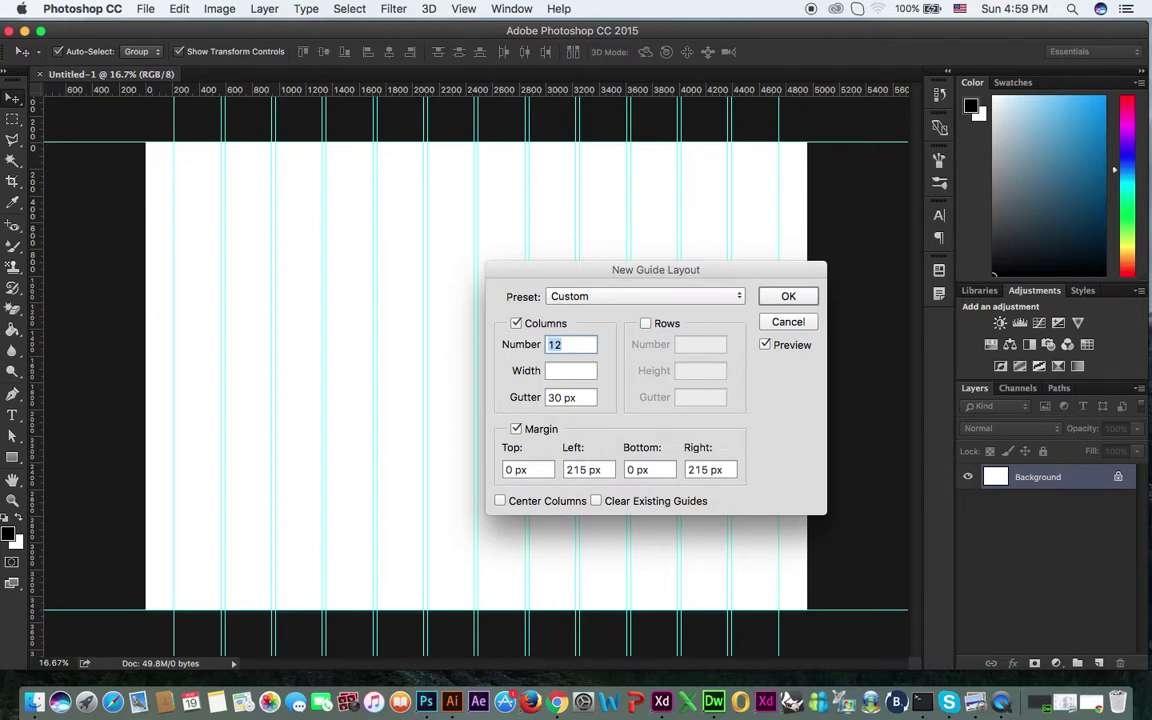
type("3")
key("Tab")
key("Tab")
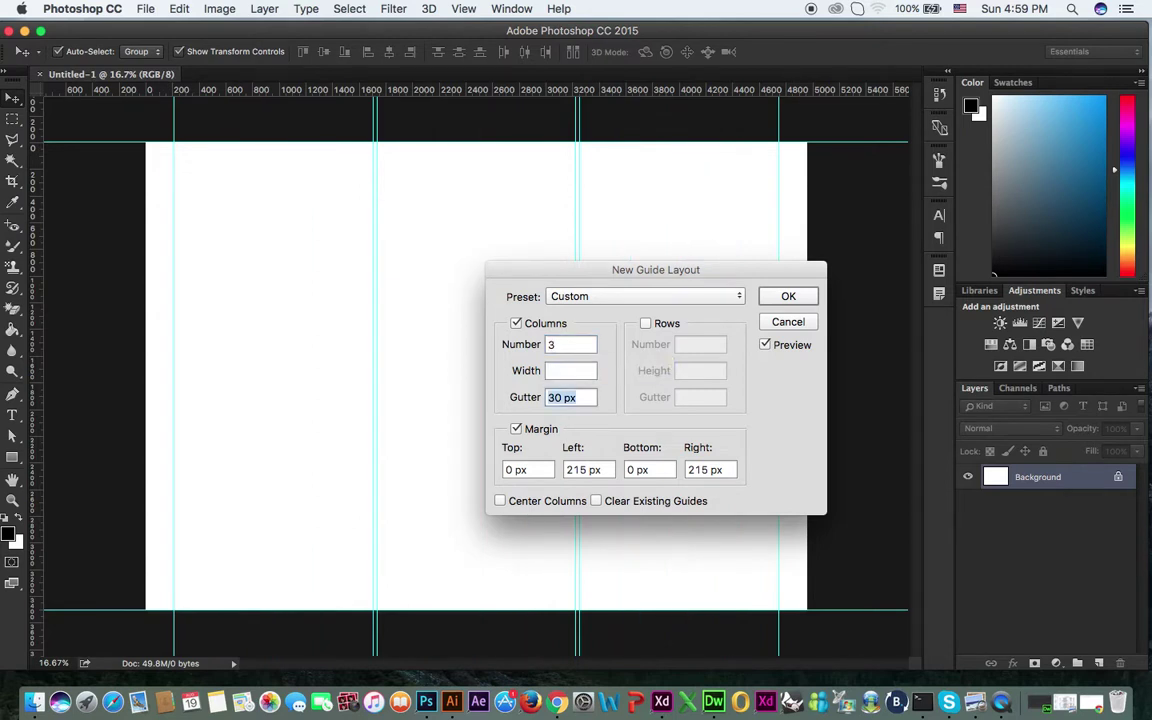
type("0")
key("Tab")
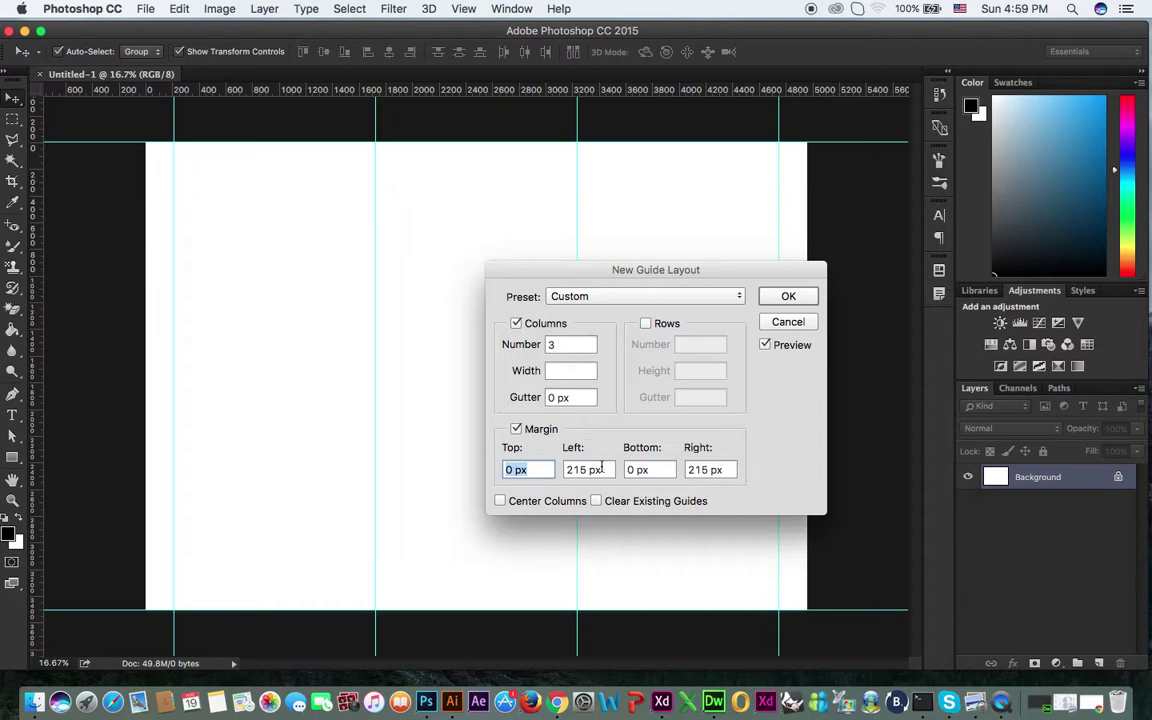
Set the guide layout's left and right margins to 0 px and create the guides.
key("Tab")
type("0")
key("Tab")
key("Tab")
type("0")
key("Tab")
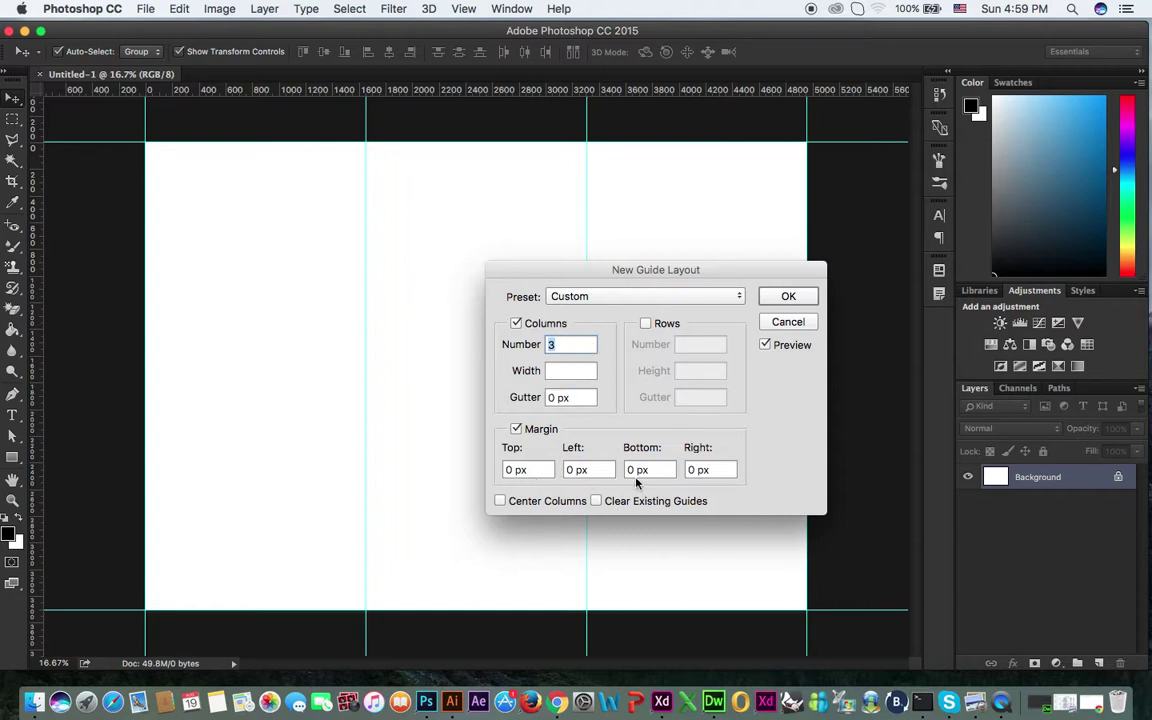
left_click(788, 298)
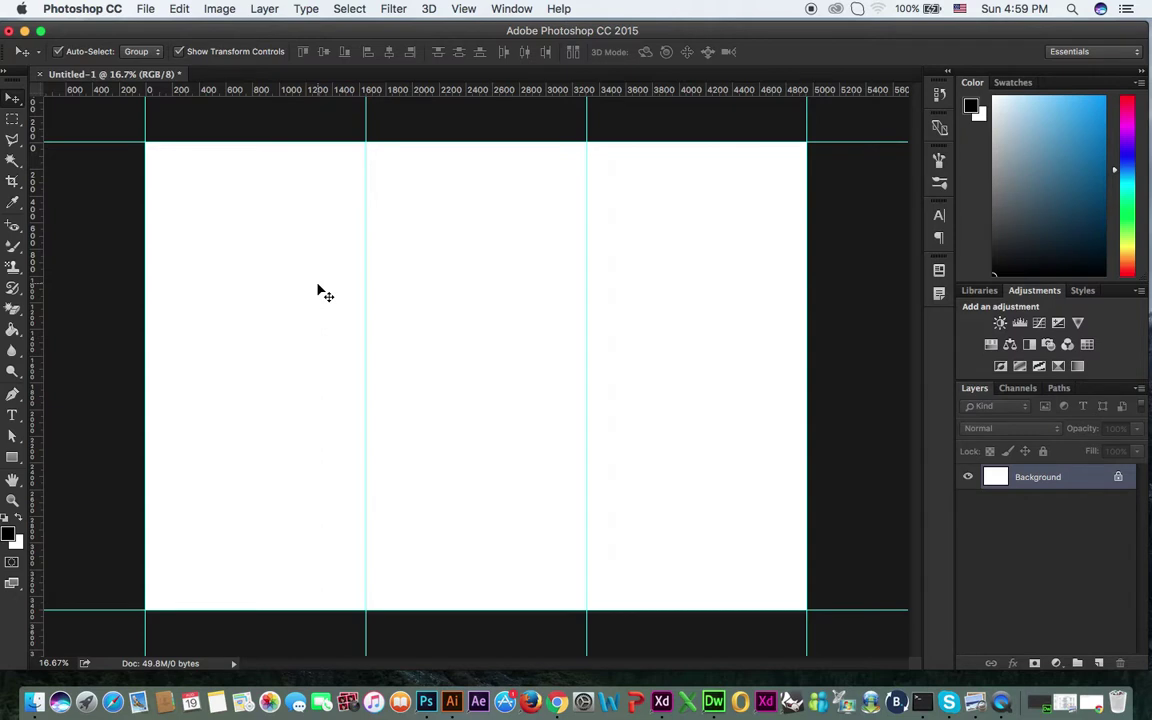
Select the left column between the guides and set the foreground color to green #009345 for a Paint Bucket fill.
key("m")
left_click_drag(159, 191, 360, 643)
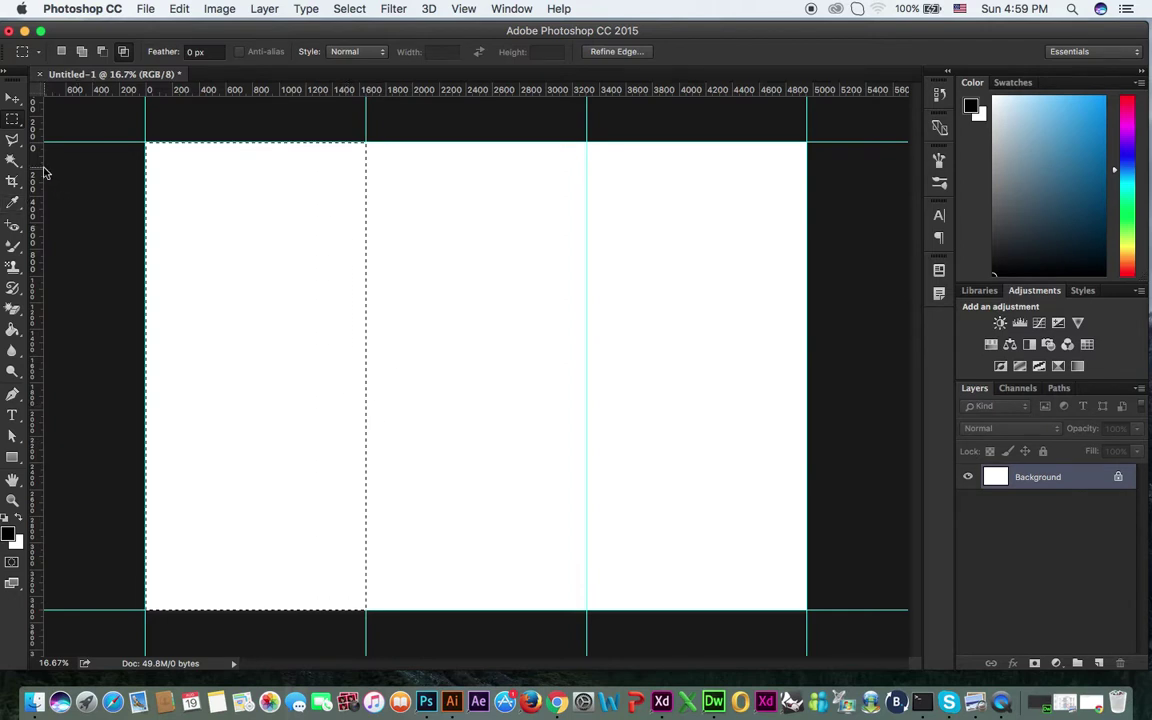
left_click_drag(16, 330, 58, 337)
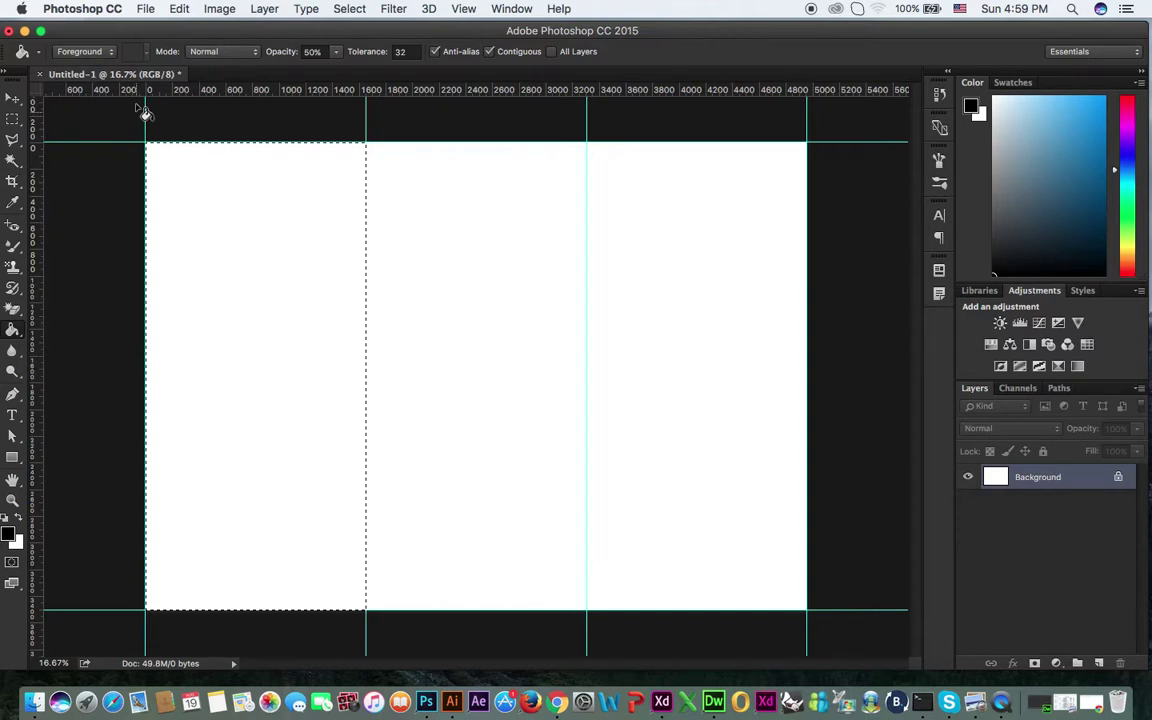
left_click(12, 536)
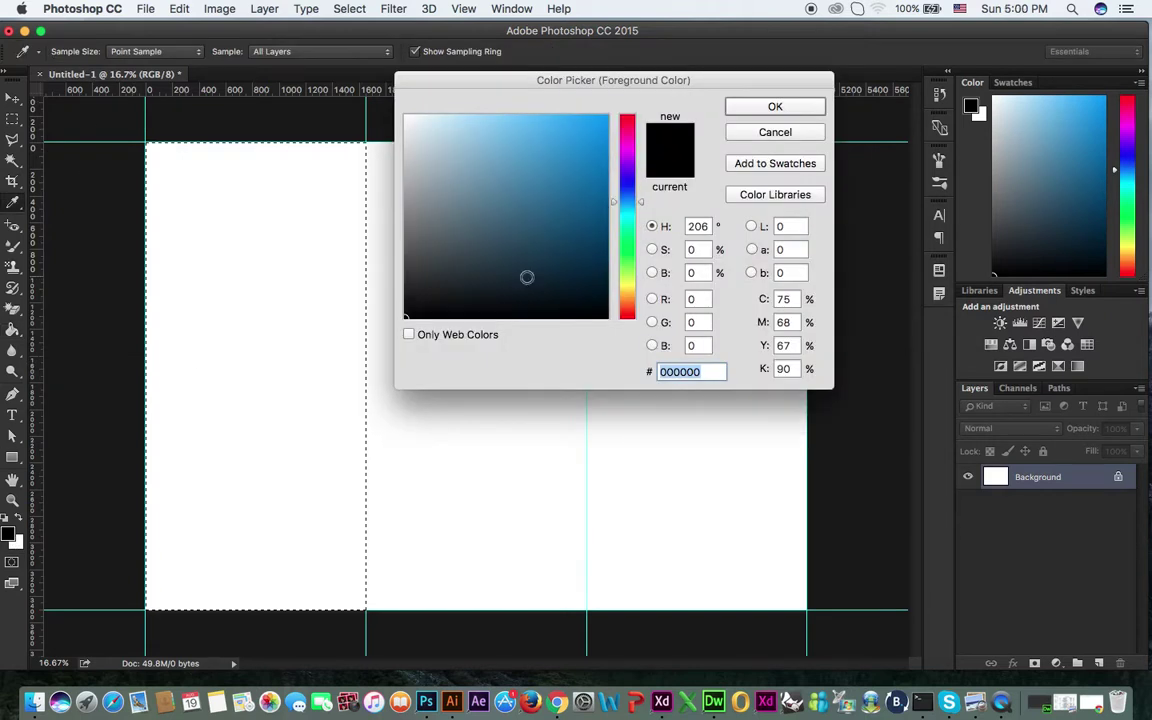
left_click(628, 240)
left_click(612, 201)
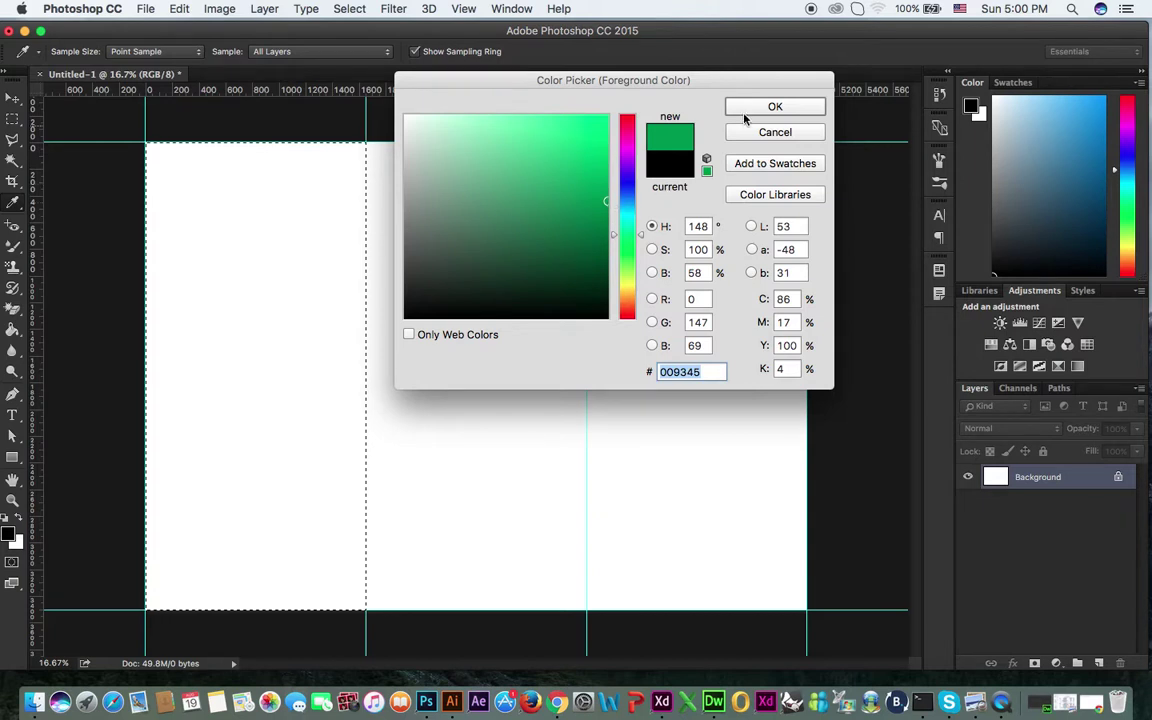
Undo a trial fill, fill the selected left column with the green foreground color at 100% opacity, and deselect.
left_click(268, 323)
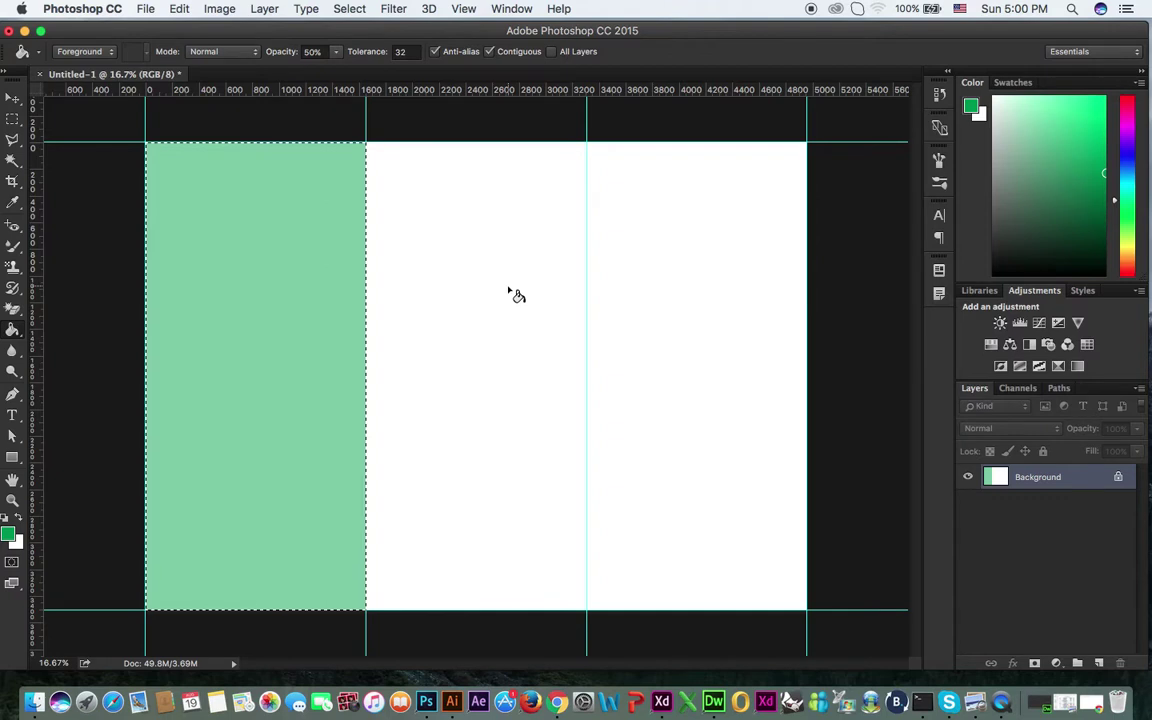
key("super+z")
left_click_drag(337, 52, 770, 62)
left_click(180, 338)
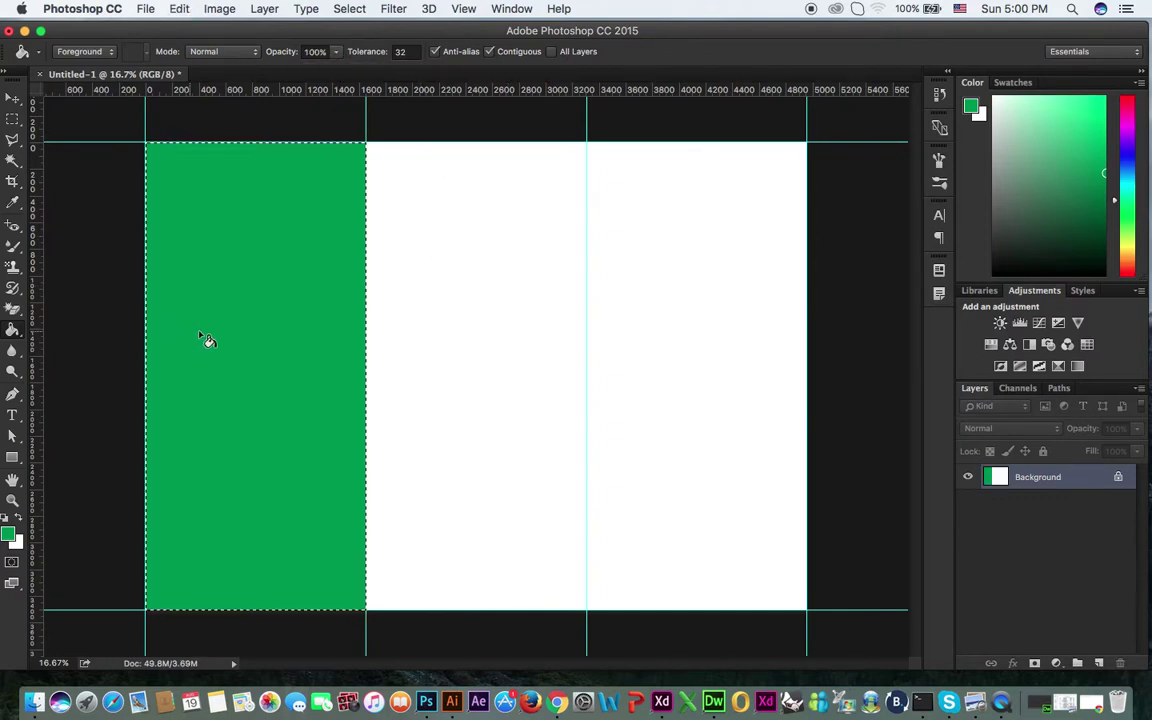
key("super+d")
Select the right column between the guides, fill it with the same green, and clear the selection.
left_click(12, 119)
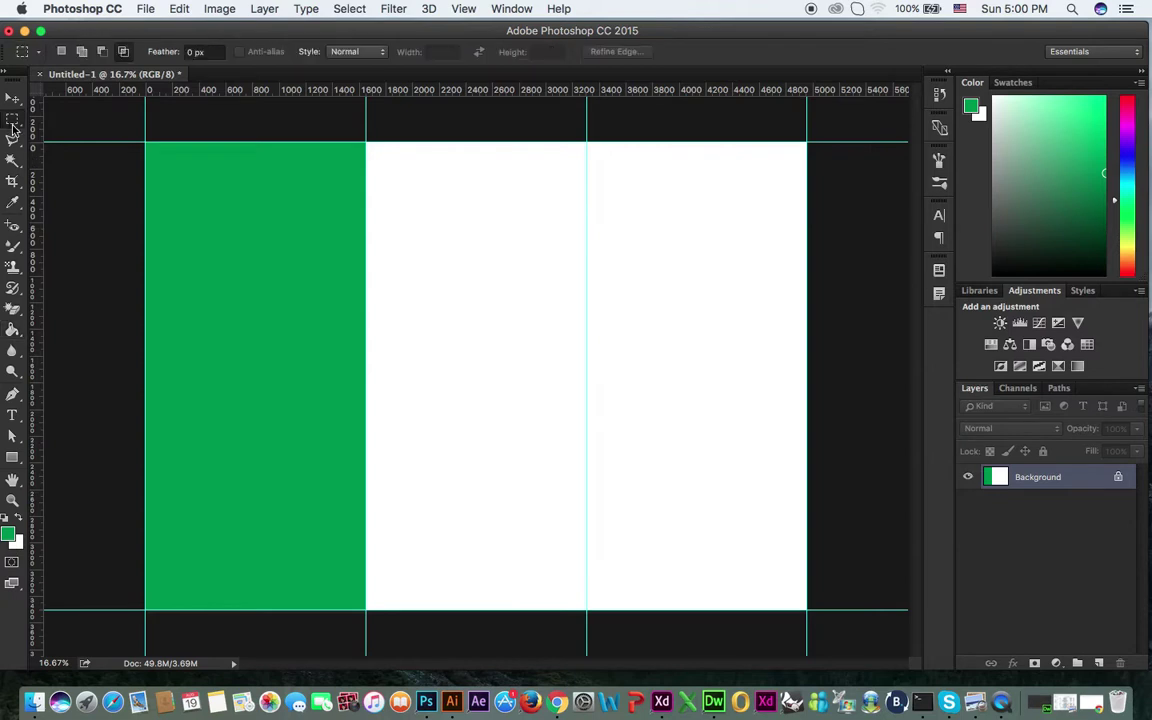
mouse_move(807, 142)
left_mouse_down()
mouse_move(651, 530)
mouse_move(587, 628)
left_mouse_up()
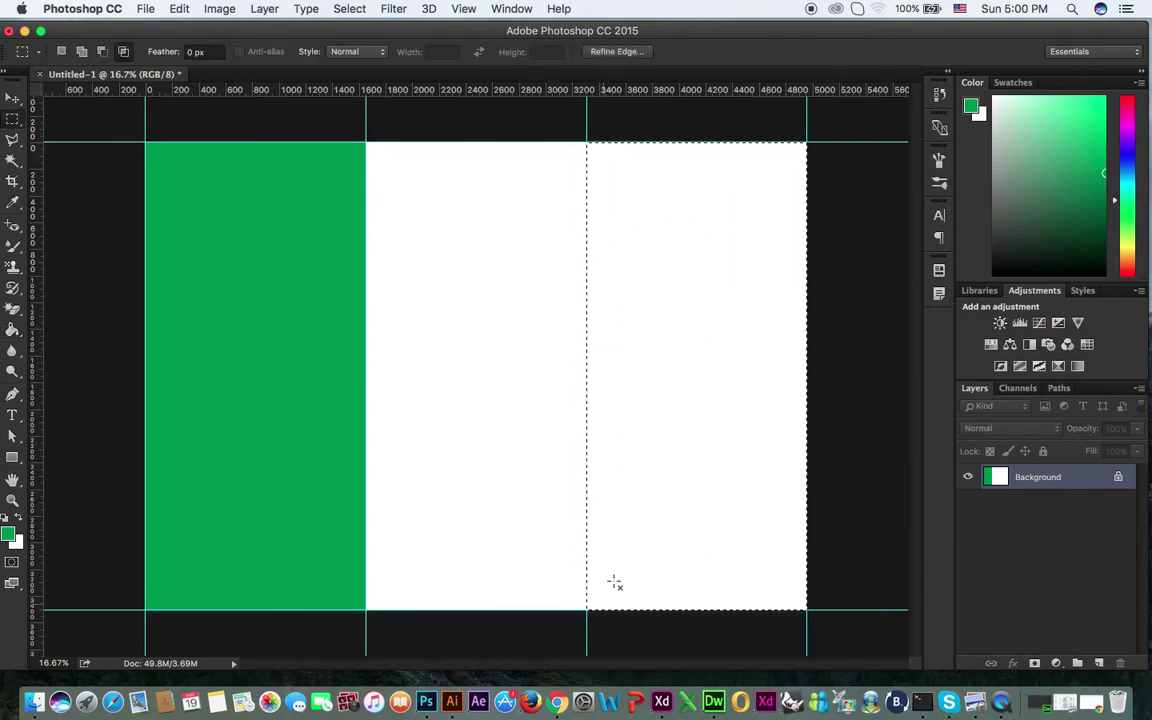
left_click(12, 330)
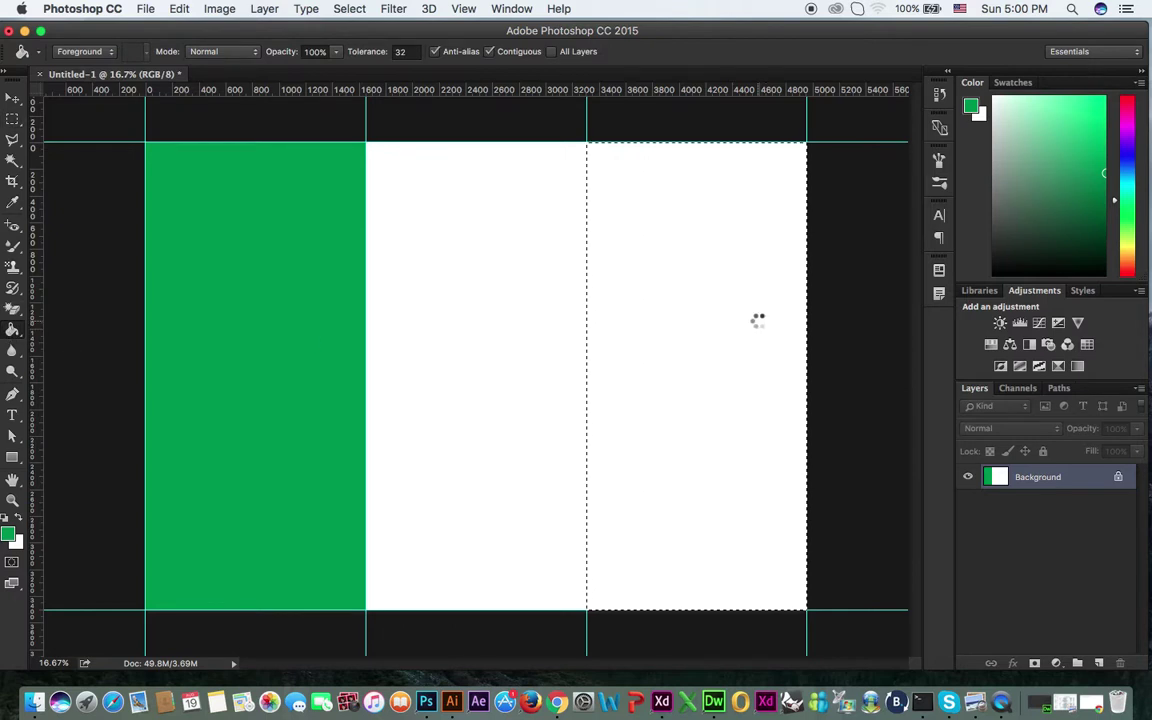
left_click(757, 324)
key("super+d")
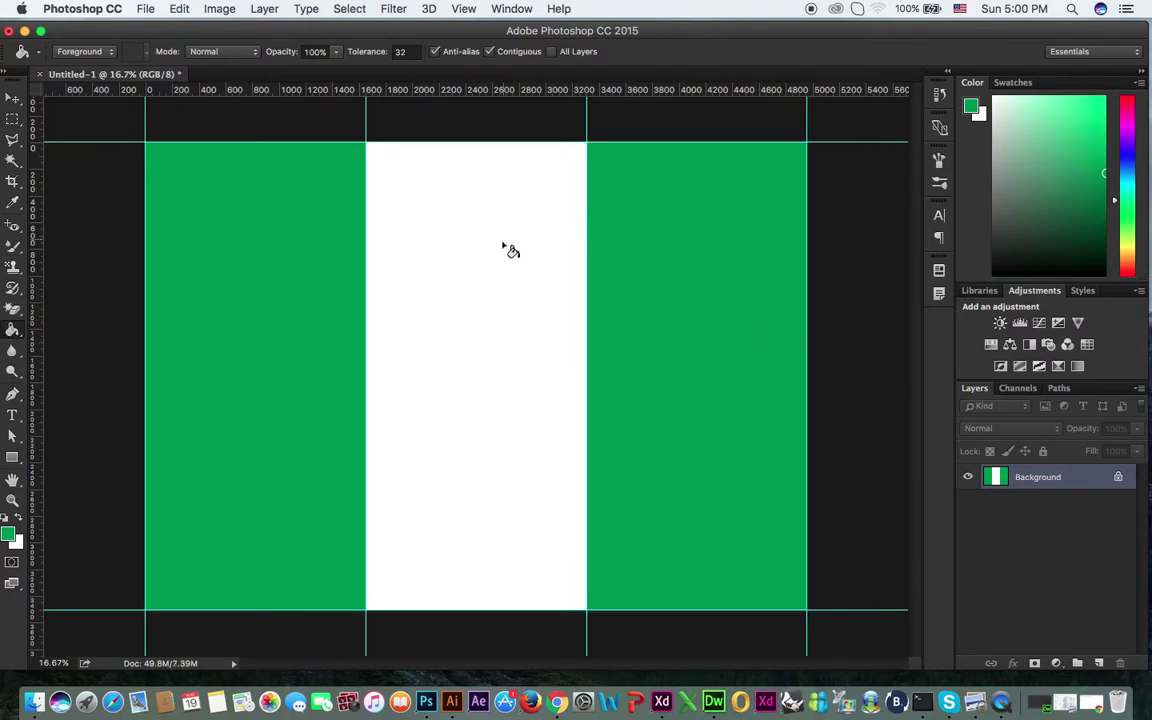
Select the middle column between the guides with the Rectangular Marquee and activate the Gradient tool.
left_click(12, 119)
left_click_drag(365, 123, 586, 645)
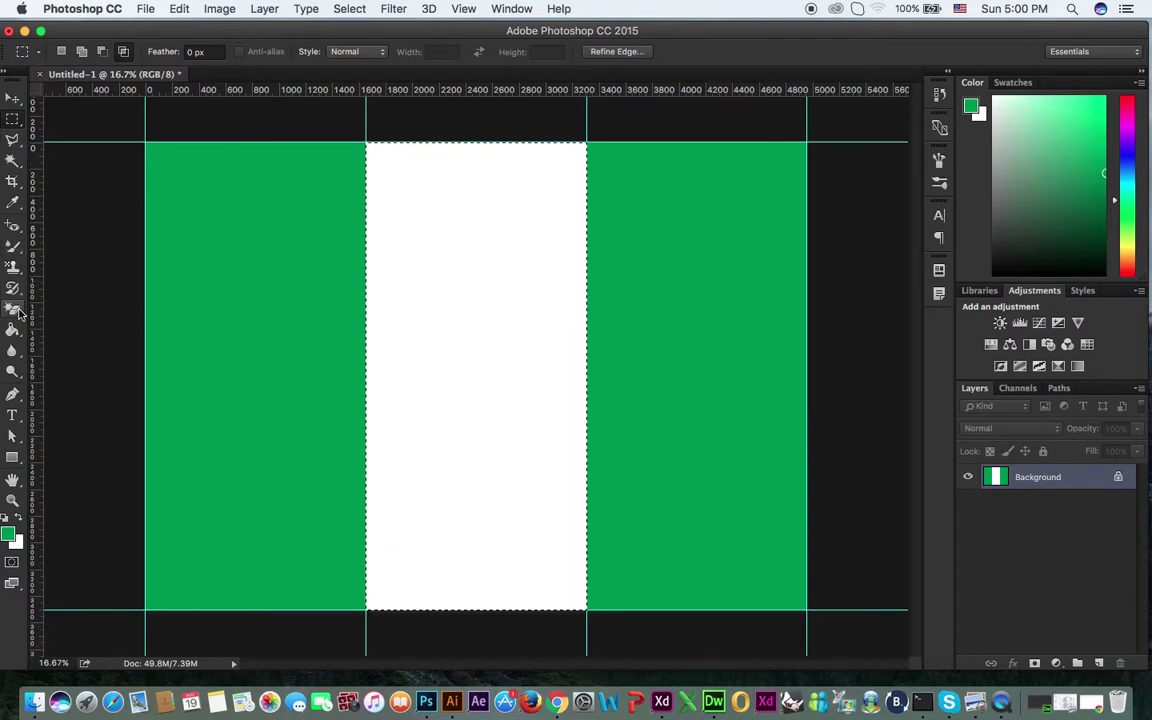
left_click_drag(12, 330, 72, 332)
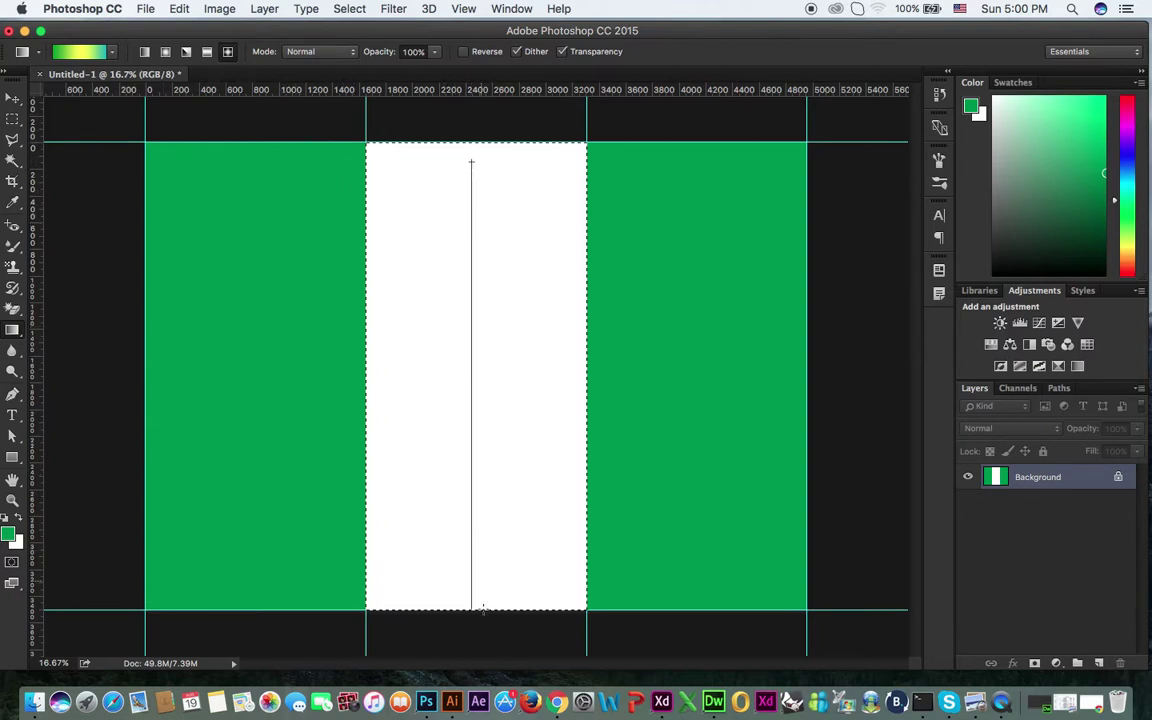
Undo the trial gradient, then try a vertical green-to-white diamond gradient in the middle column, preview it without guides, and undo it.
key("super+z")
left_click(113, 55)
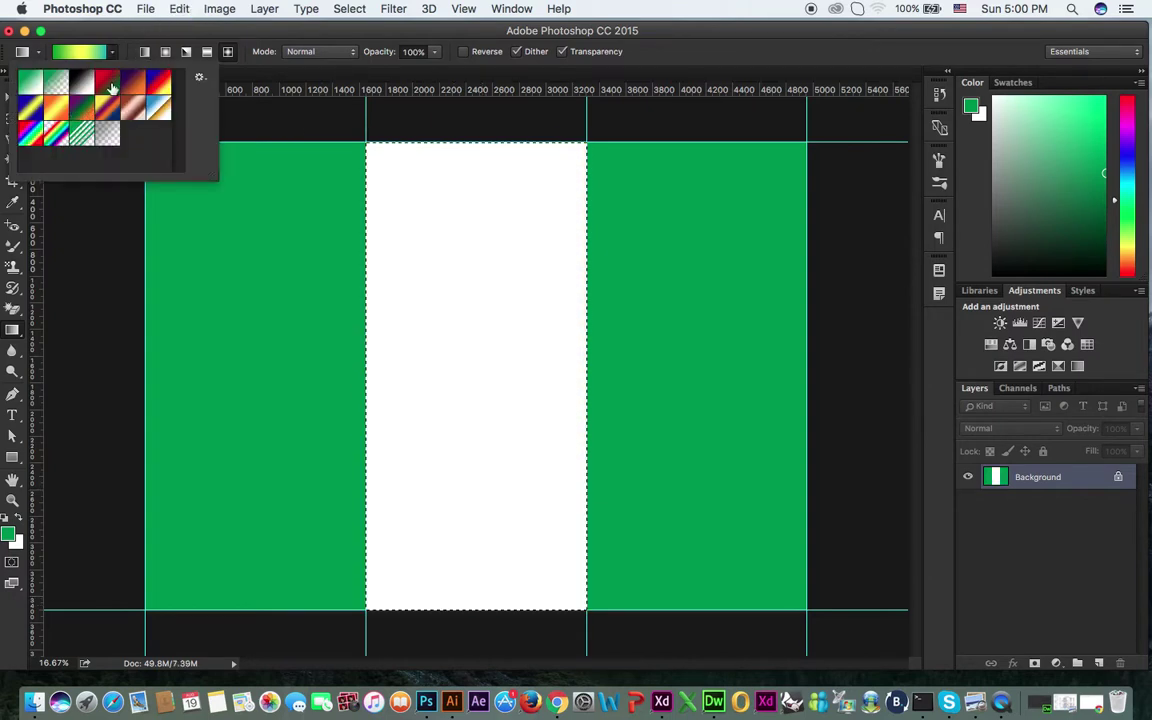
left_click(28, 79)
left_click(702, 51)
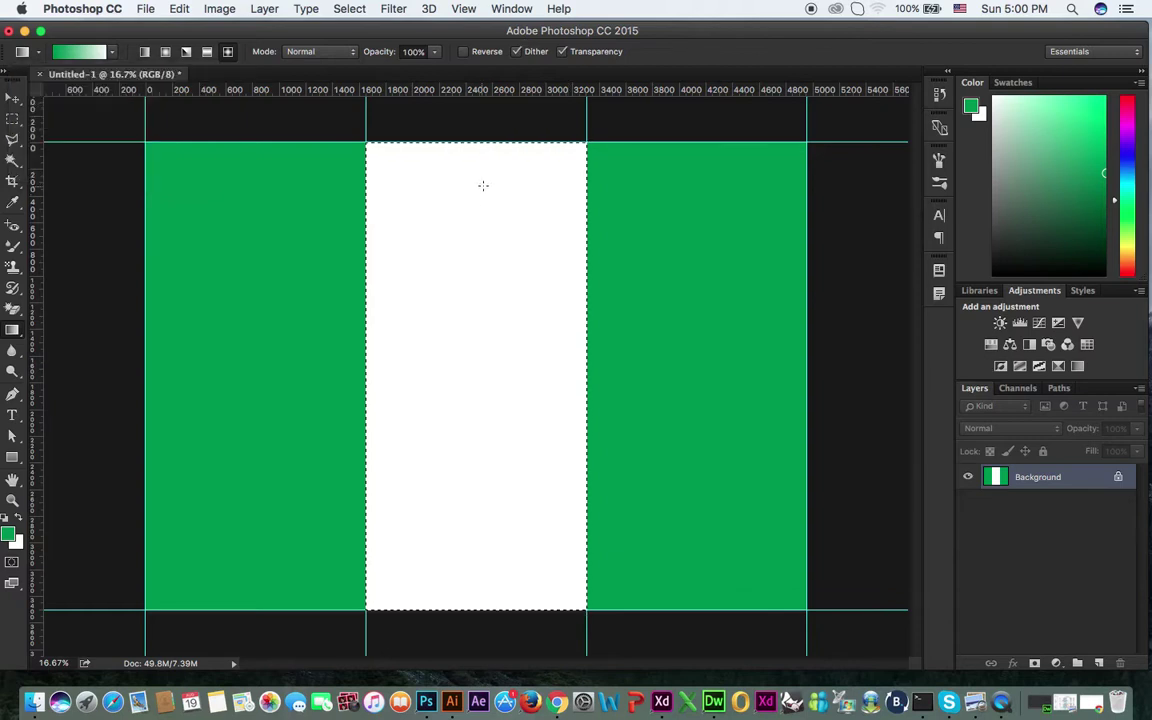
left_click_drag(509, 670, 506, 671)
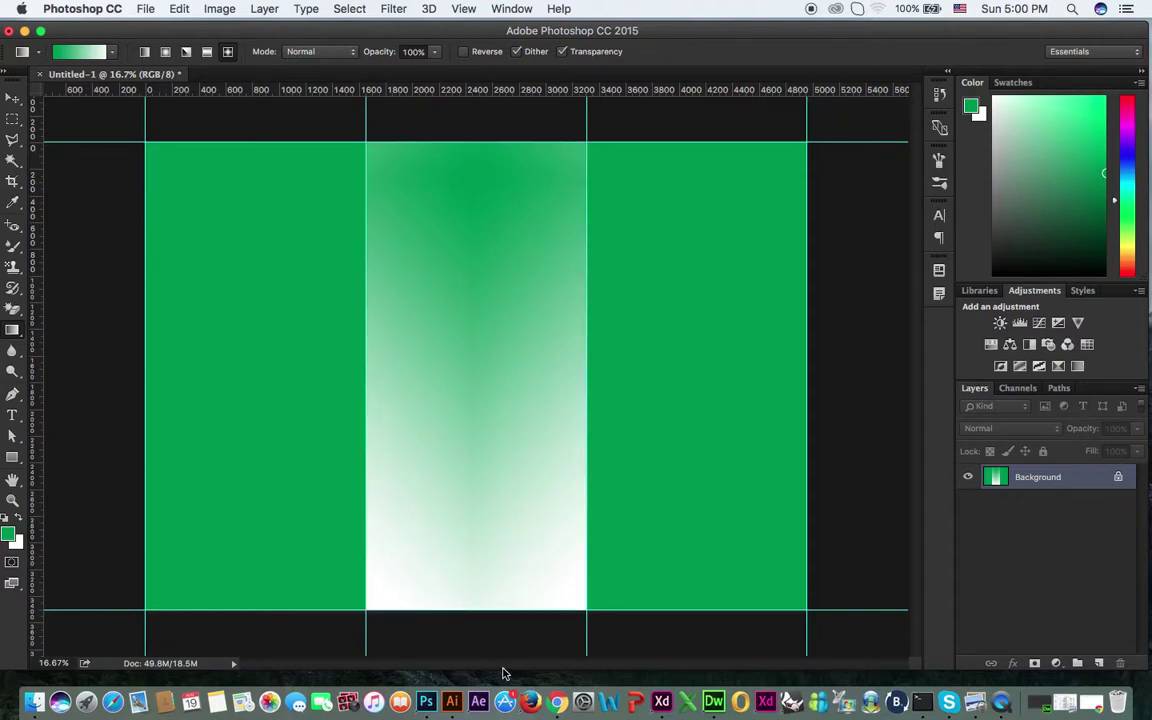
key("super+semicolon")
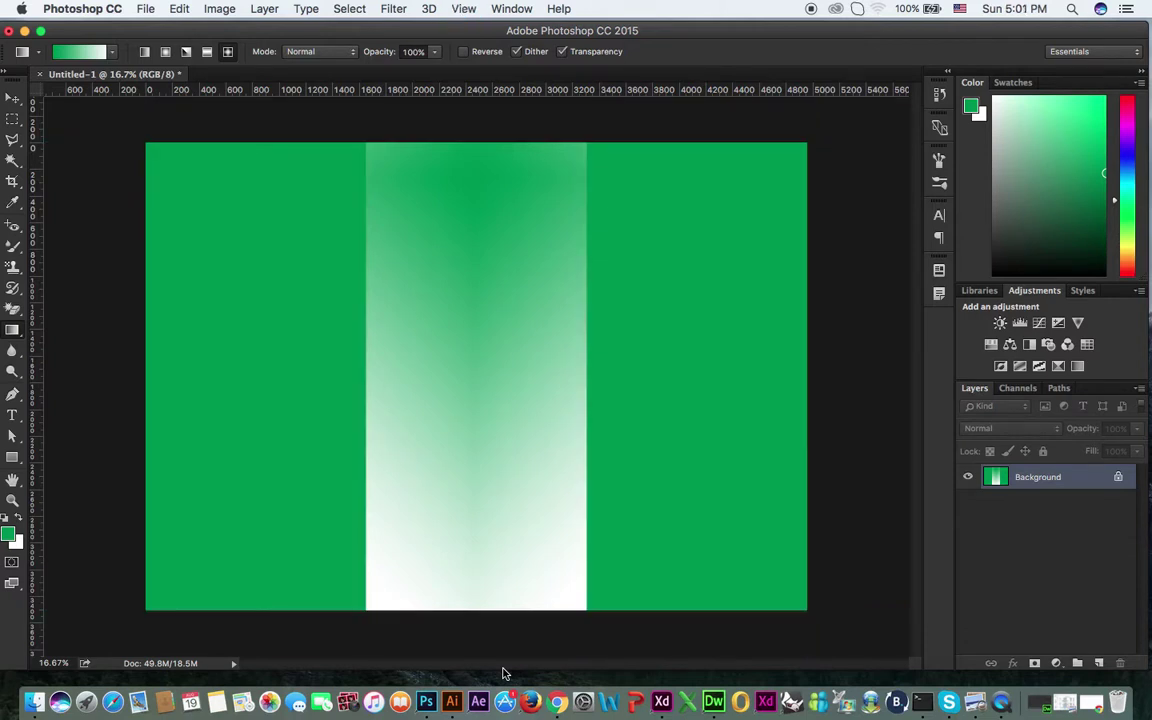
key("super+semicolon")
key("super+z")
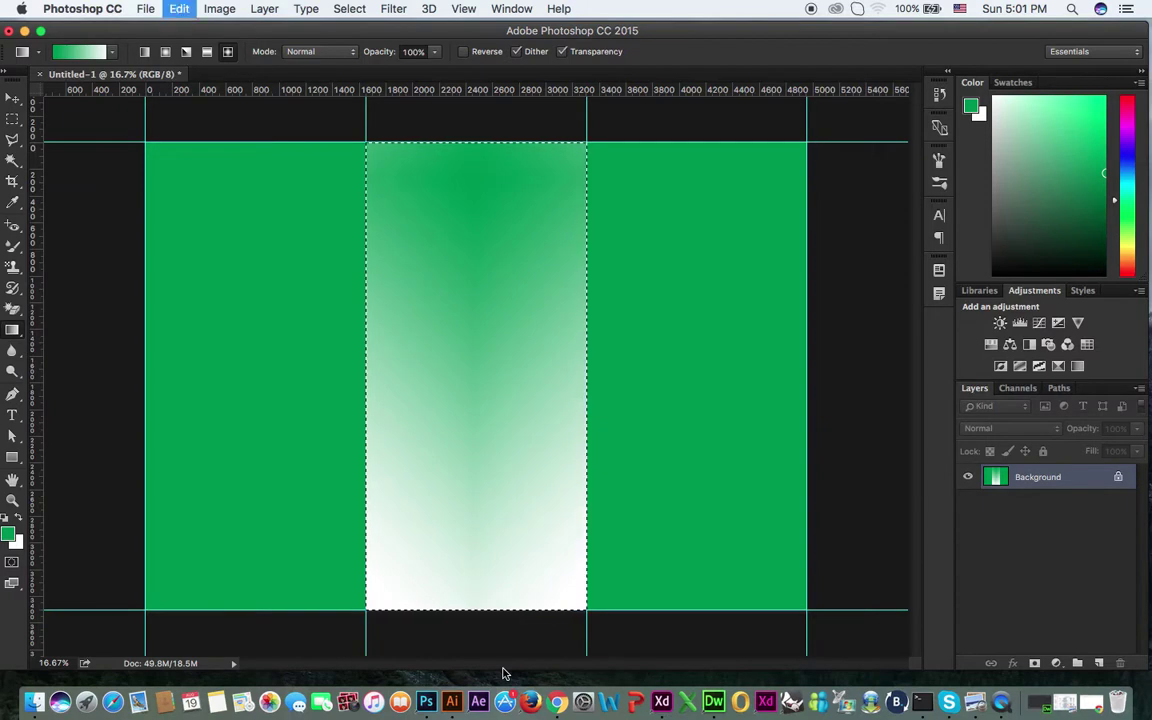
Try the green striped gradient preset as a vertical diamond gradient in the middle column and undo it.
left_click(113, 52)
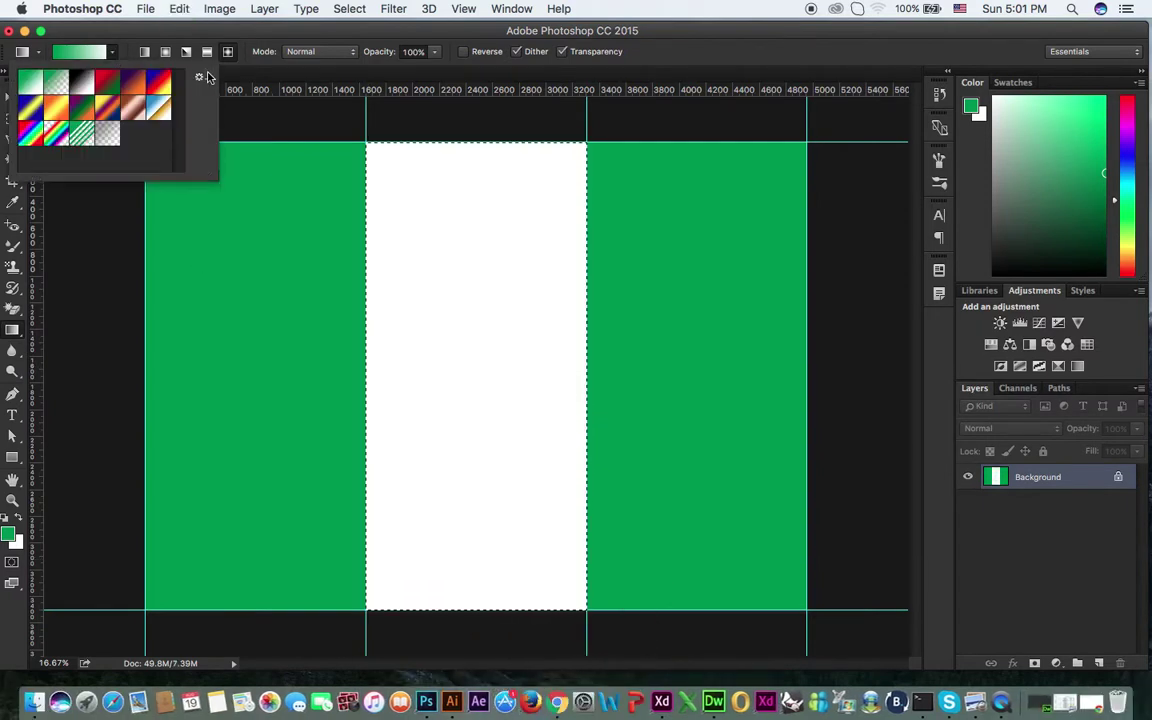
left_click(199, 77)
left_click(78, 140)
left_click(80, 142)
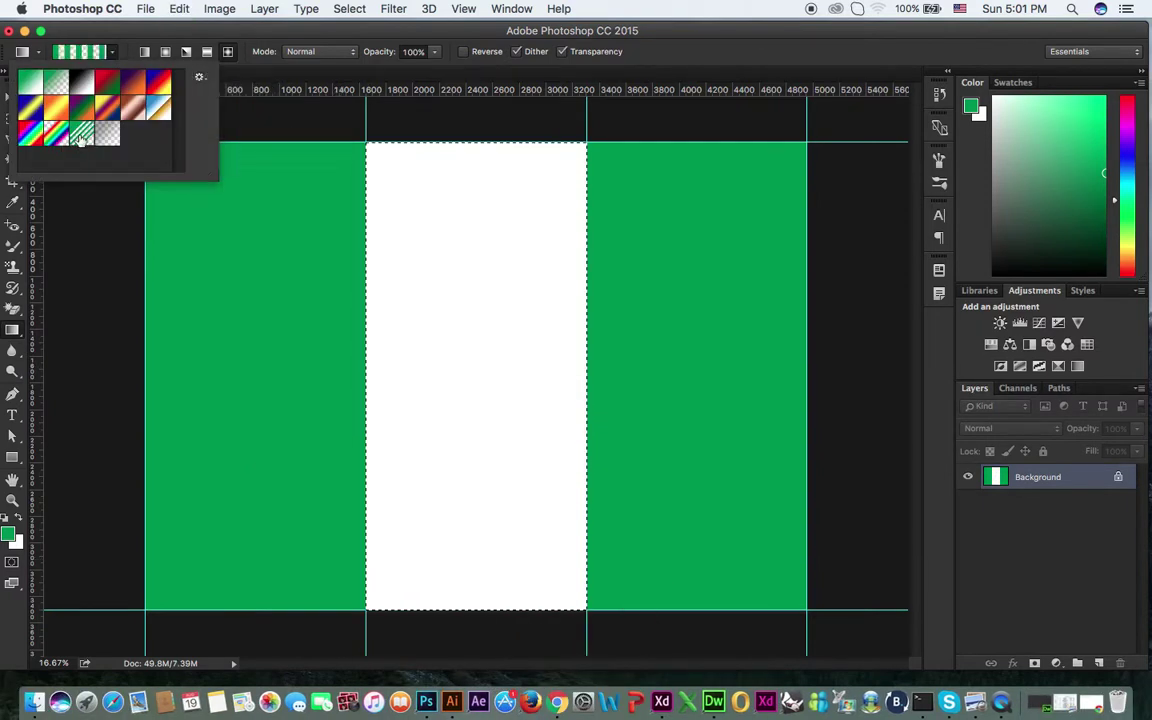
left_click(637, 49)
left_click_drag(478, 192, 478, 632)
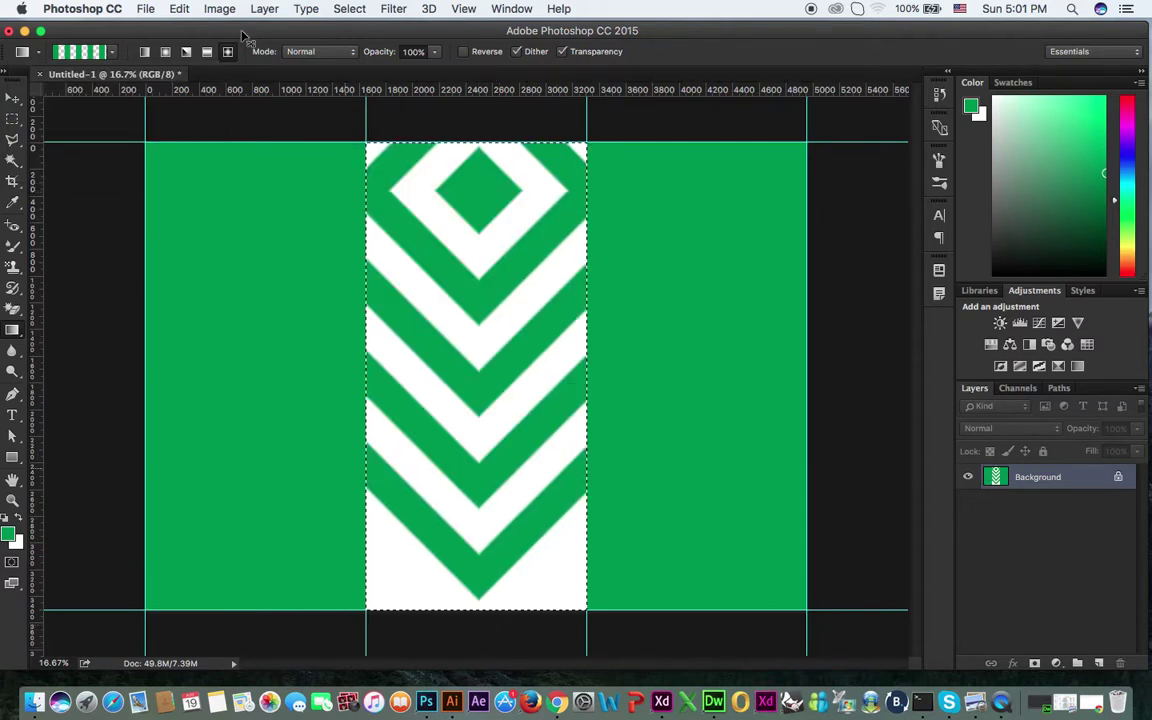
key("super+z")
Append the Noise Samples set to the gradient presets and enlarge the preset picker.
left_click(112, 51)
left_click(200, 78)
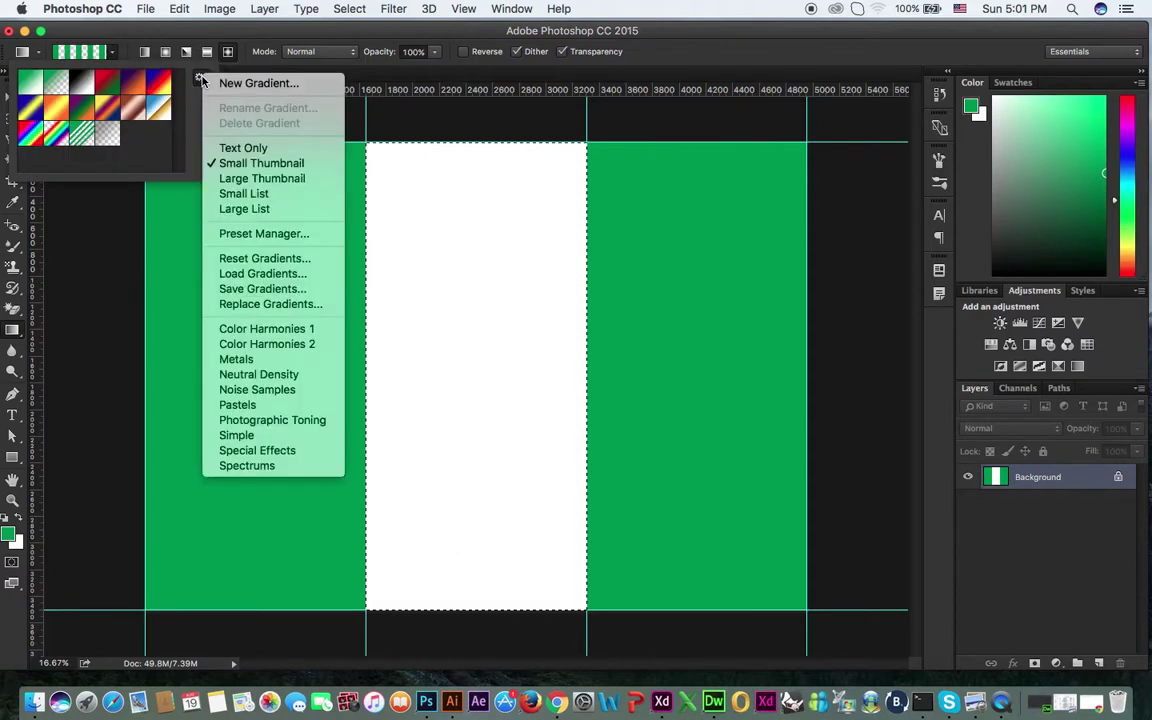
left_click(296, 390)
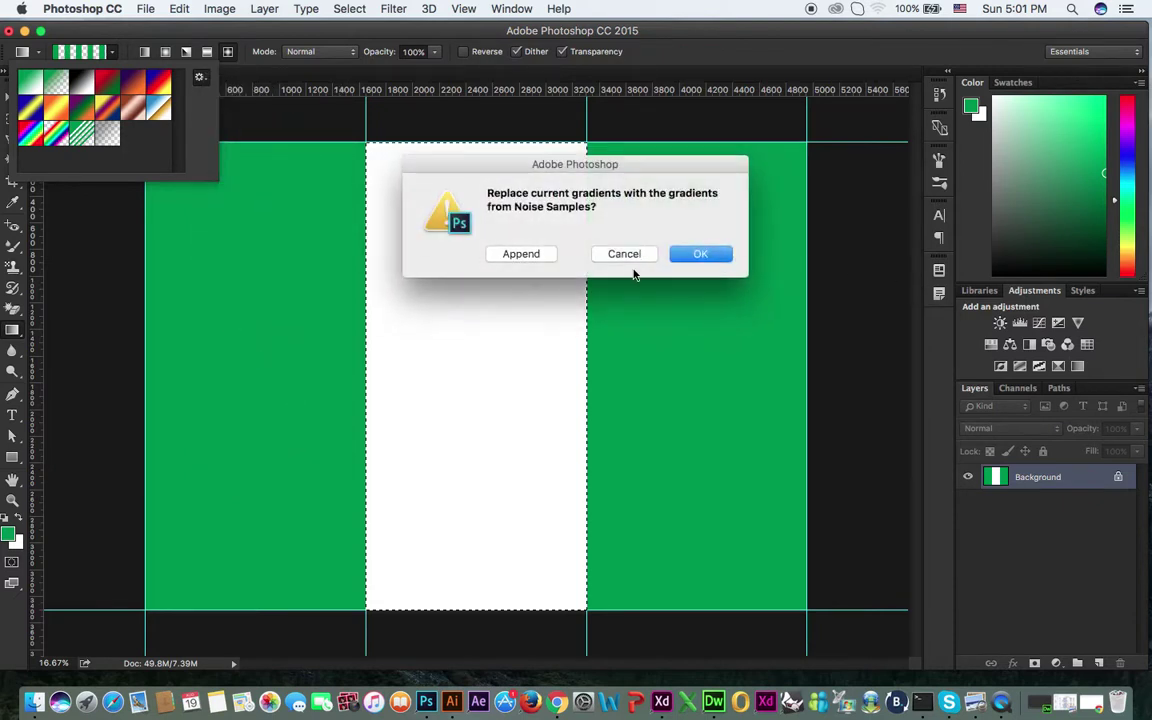
left_click(510, 253)
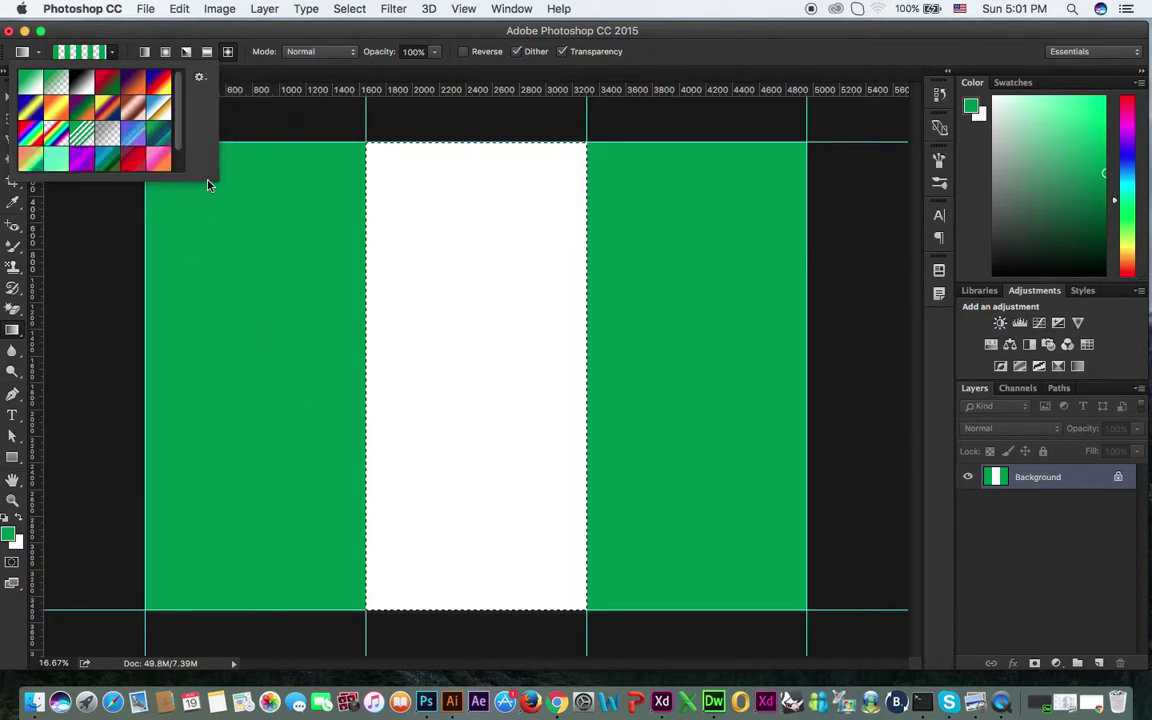
left_click_drag(214, 180, 234, 220)
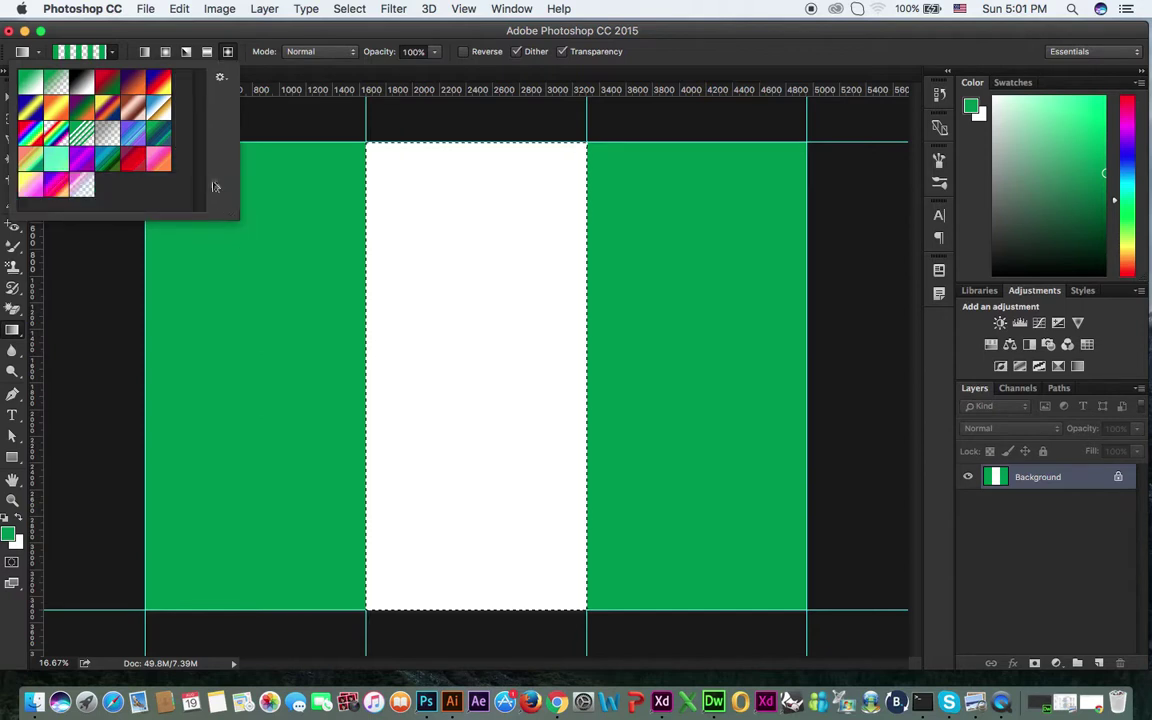
Fill the middle column from top to bottom with the blue-green noise preset as a diamond gradient and deselect.
left_click(104, 155)
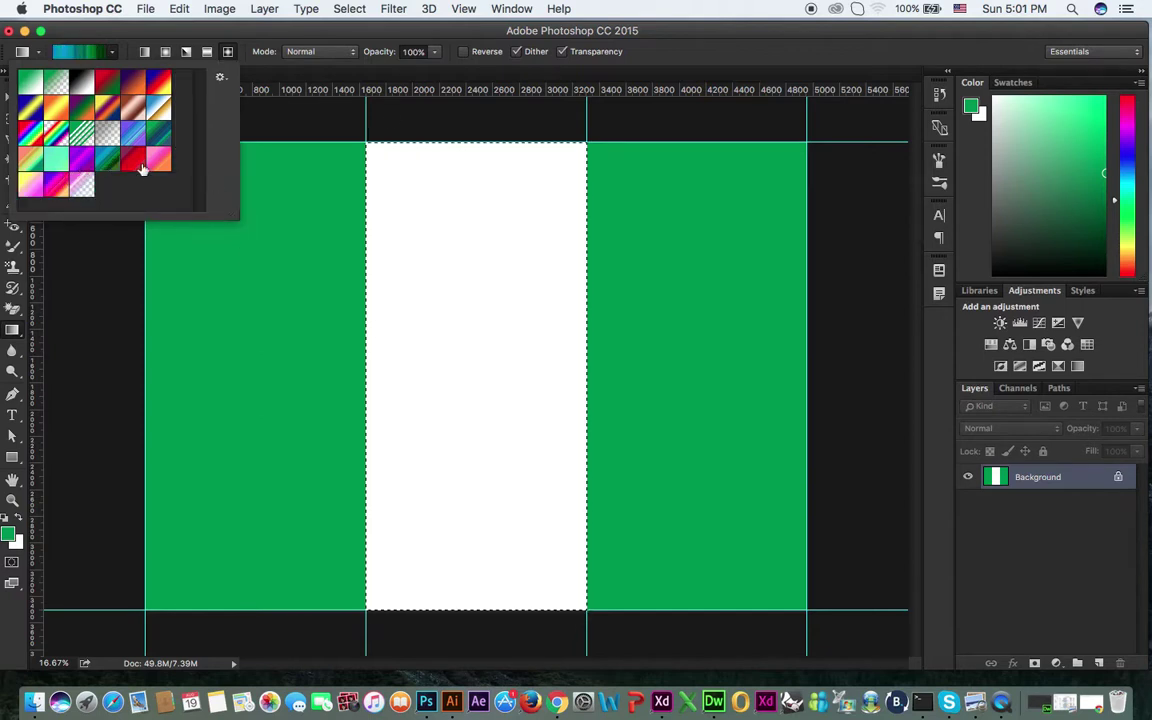
left_click(650, 54)
left_click_drag(476, 188, 498, 659)
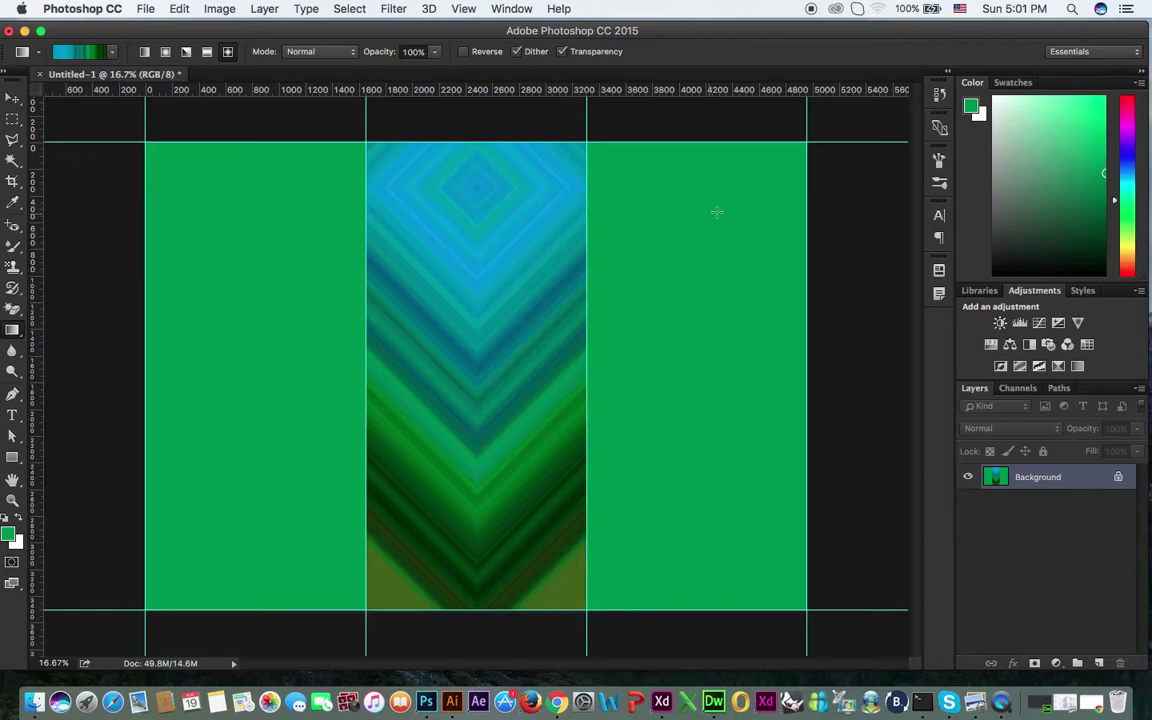
Switch to Chrome, open pngimg.com and search the site for "burger".
left_click(1108, 693)
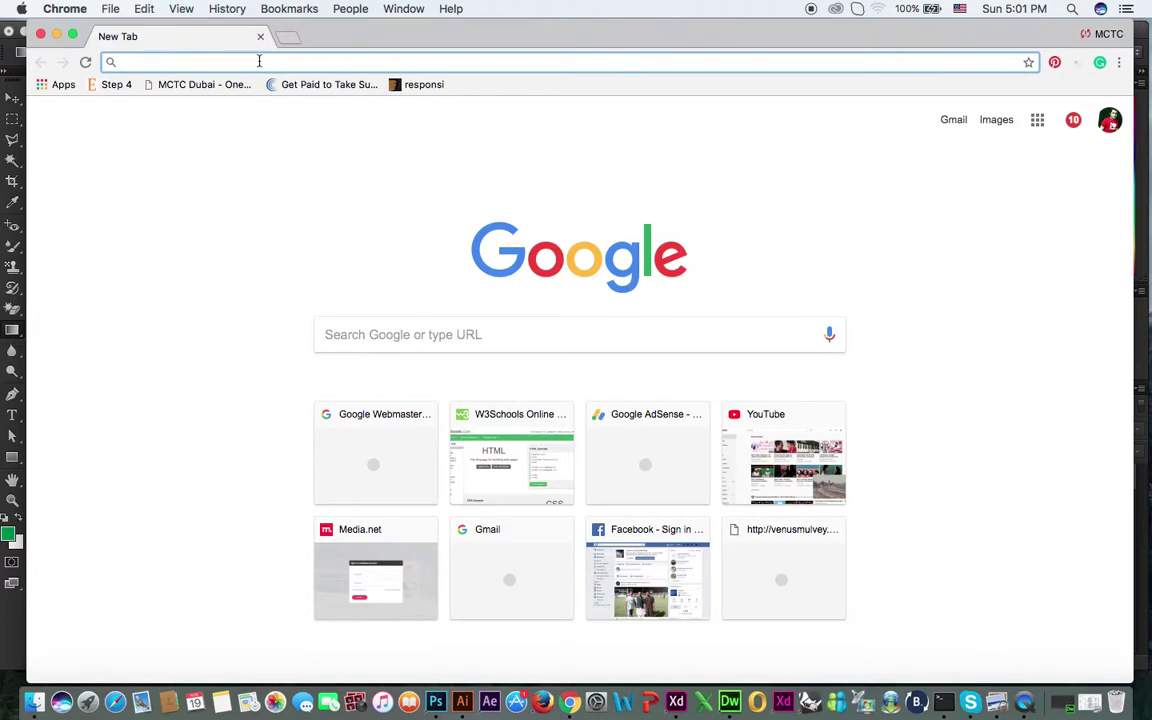
type("pngimg.com")
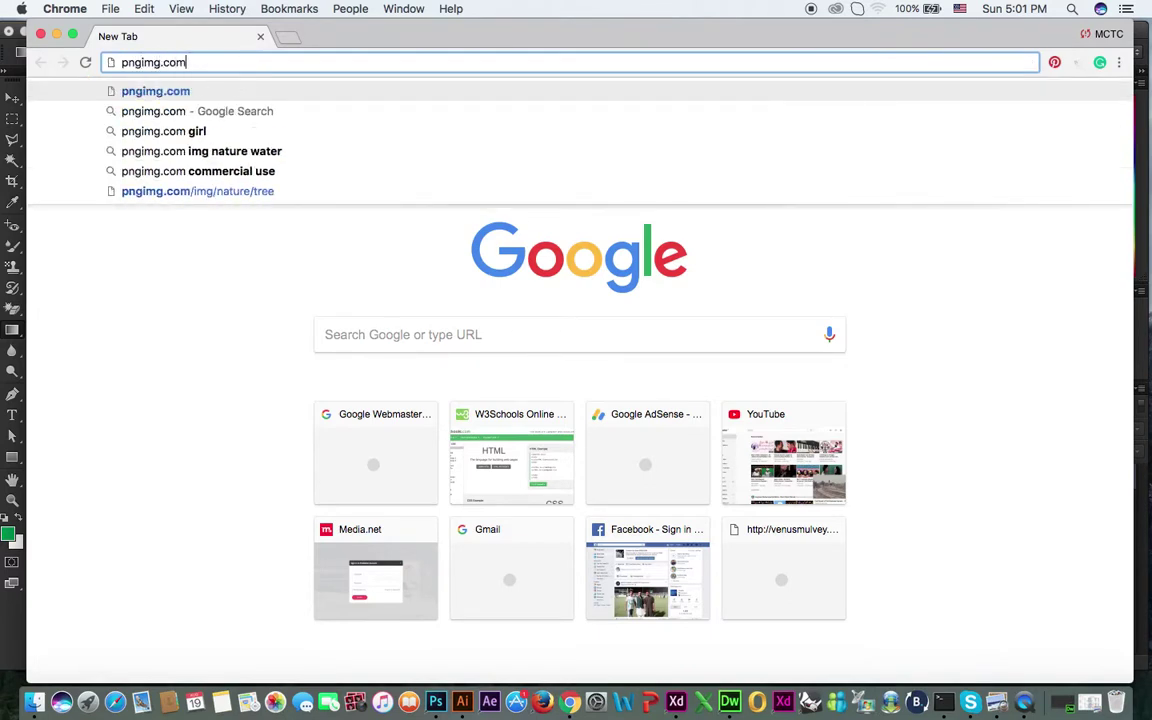
key("Return")
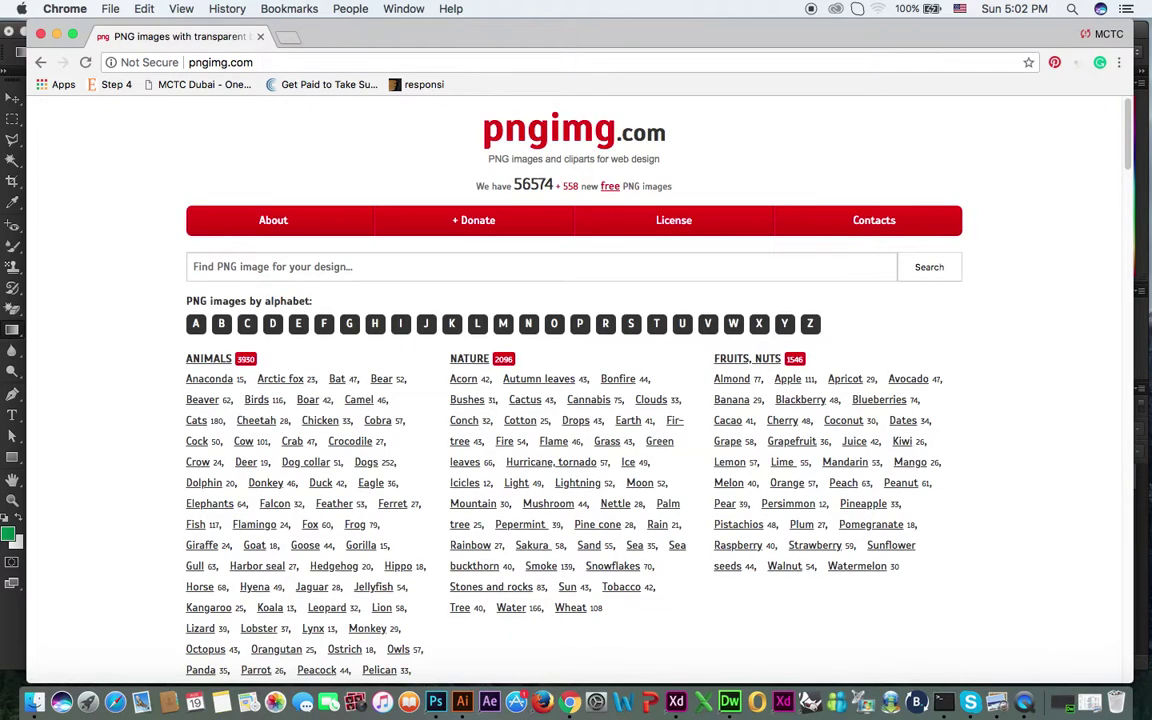
left_click(418, 273)
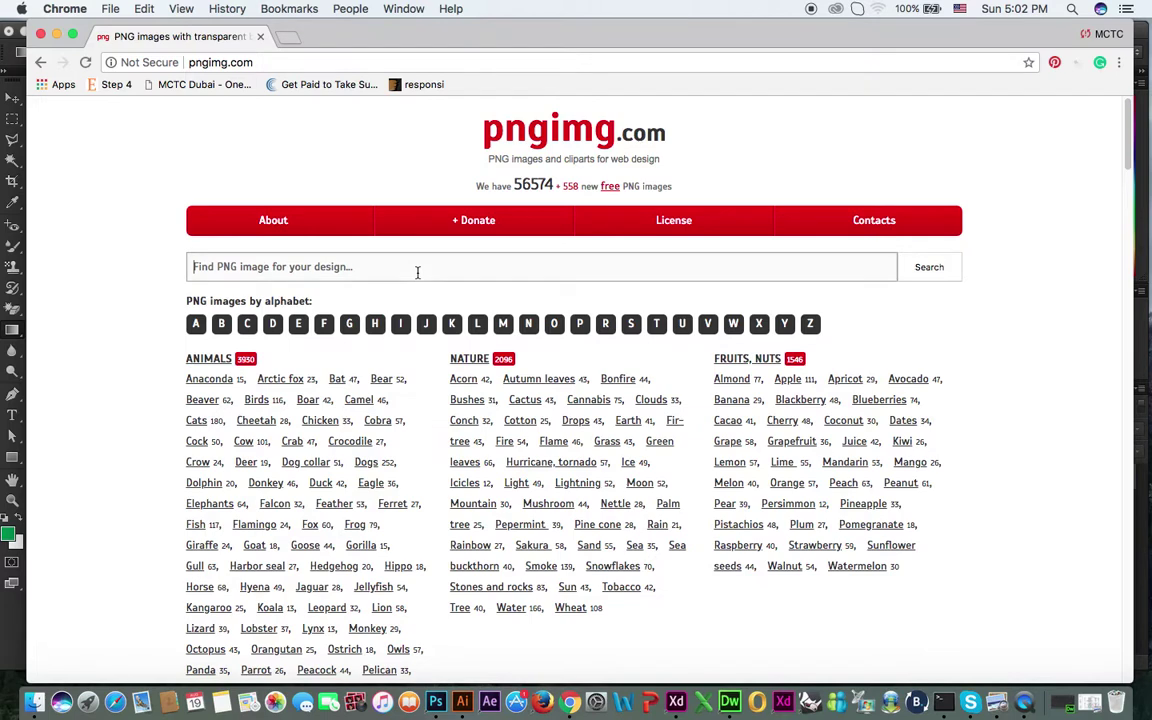
type("burger")
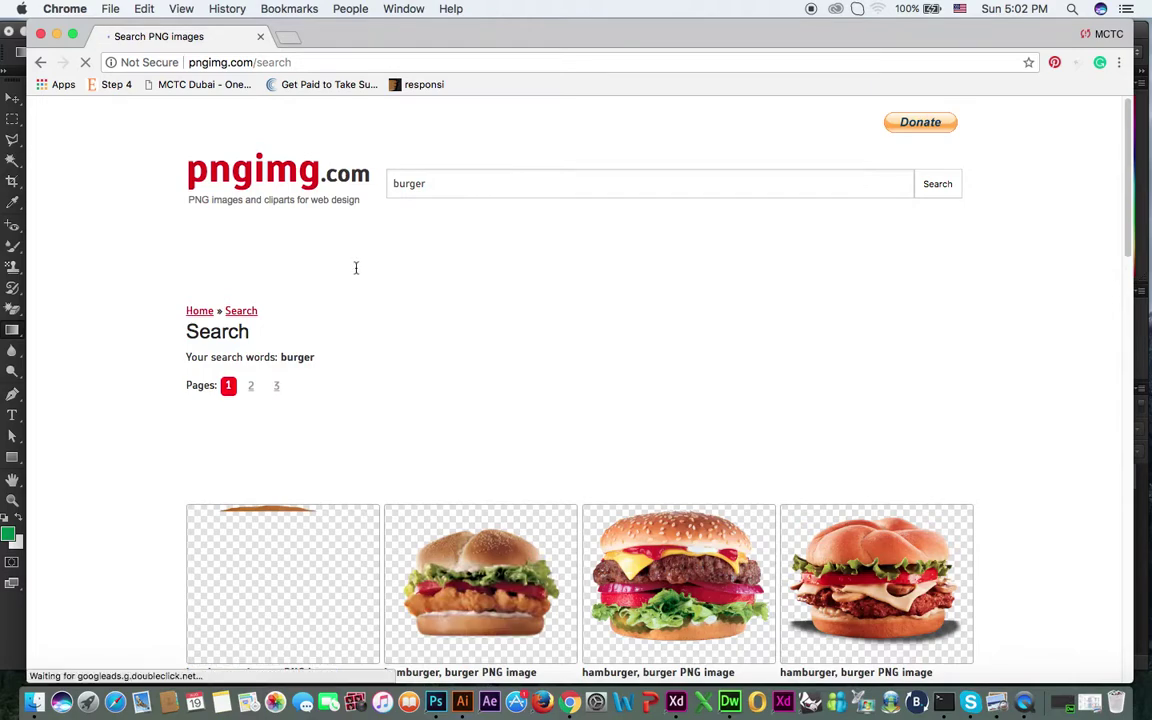
Look through the burger results and open the download page of the sesame-bun cheeseburger with lettuce and onion.
scroll(437, 412, "down", 15)
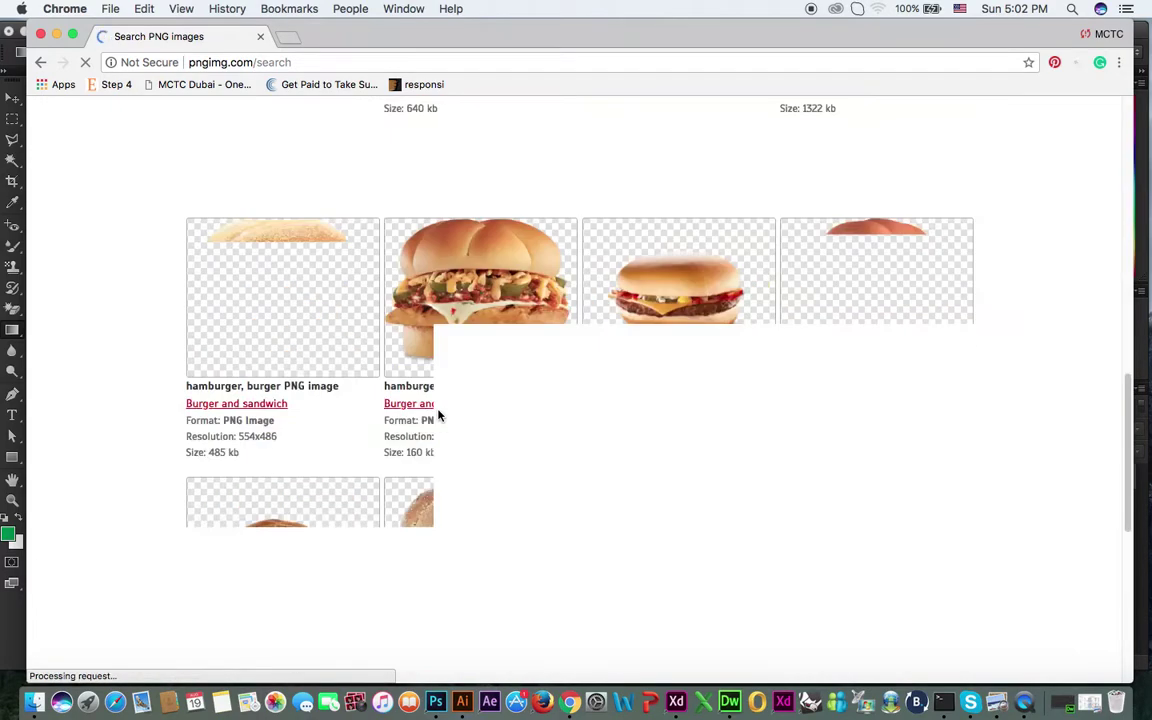
scroll(438, 415, "down", 5)
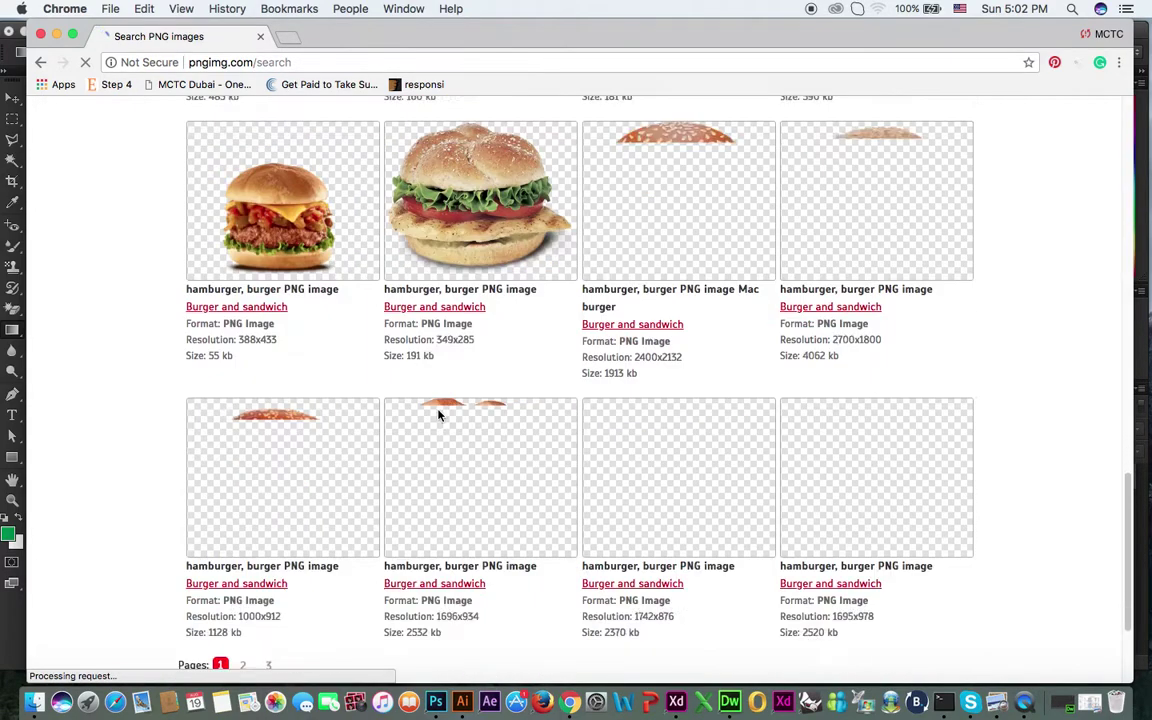
scroll(438, 415, "up", 18)
scroll(438, 415, "down", 4)
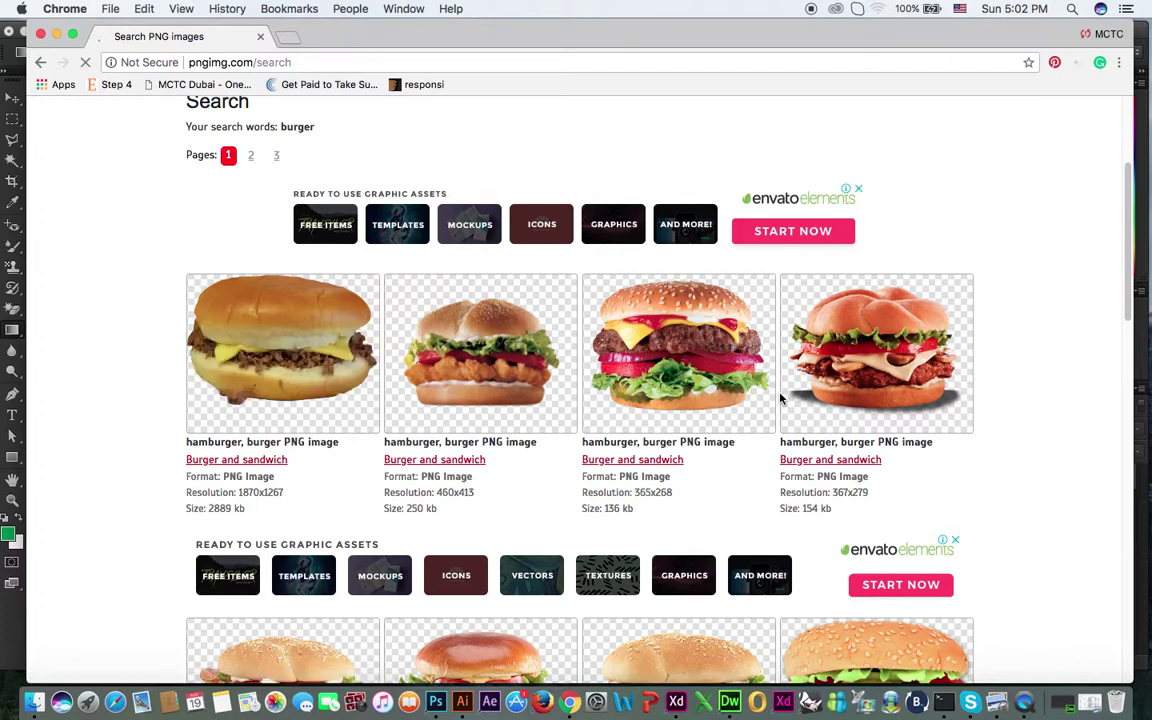
left_click(706, 362)
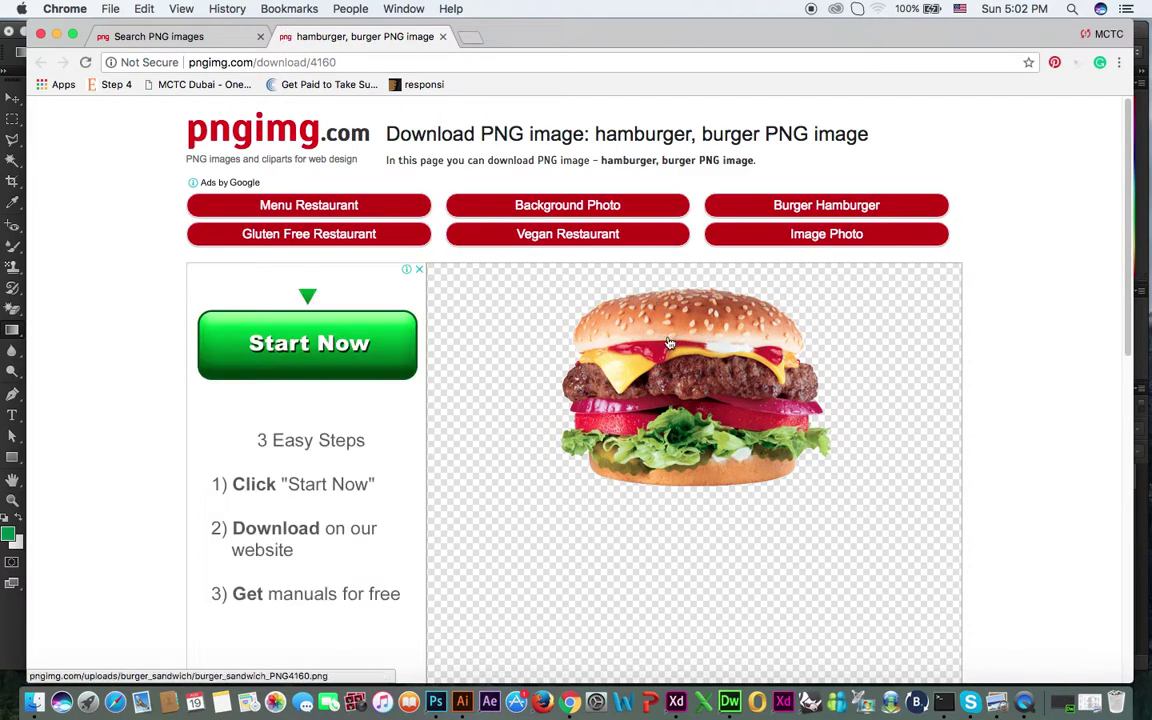
Save the hamburger image to the Desktop as a PNG named burger.
right_click(669, 343)
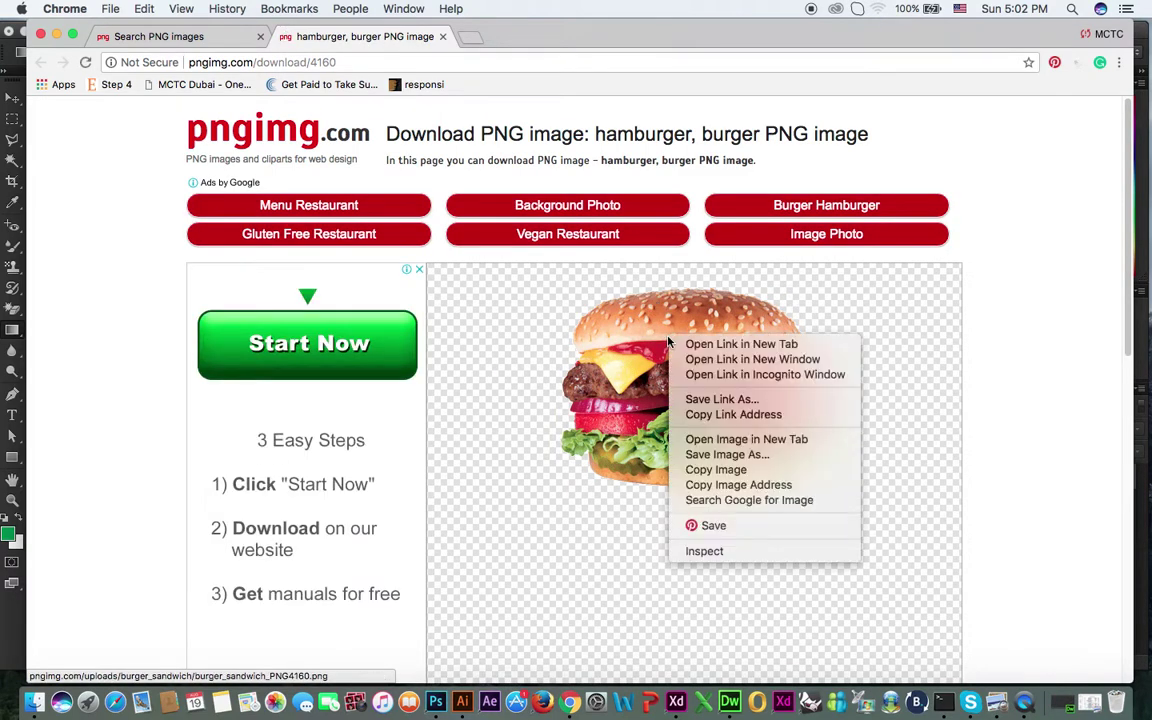
left_click(694, 456)
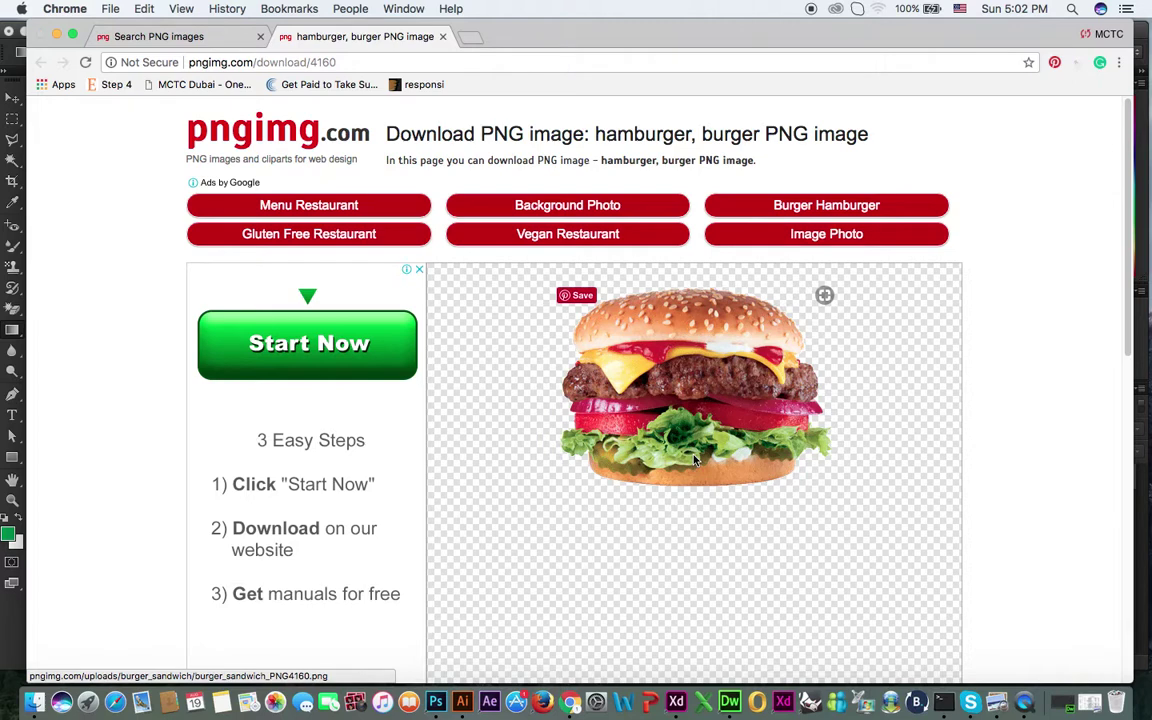
left_click(360, 279)
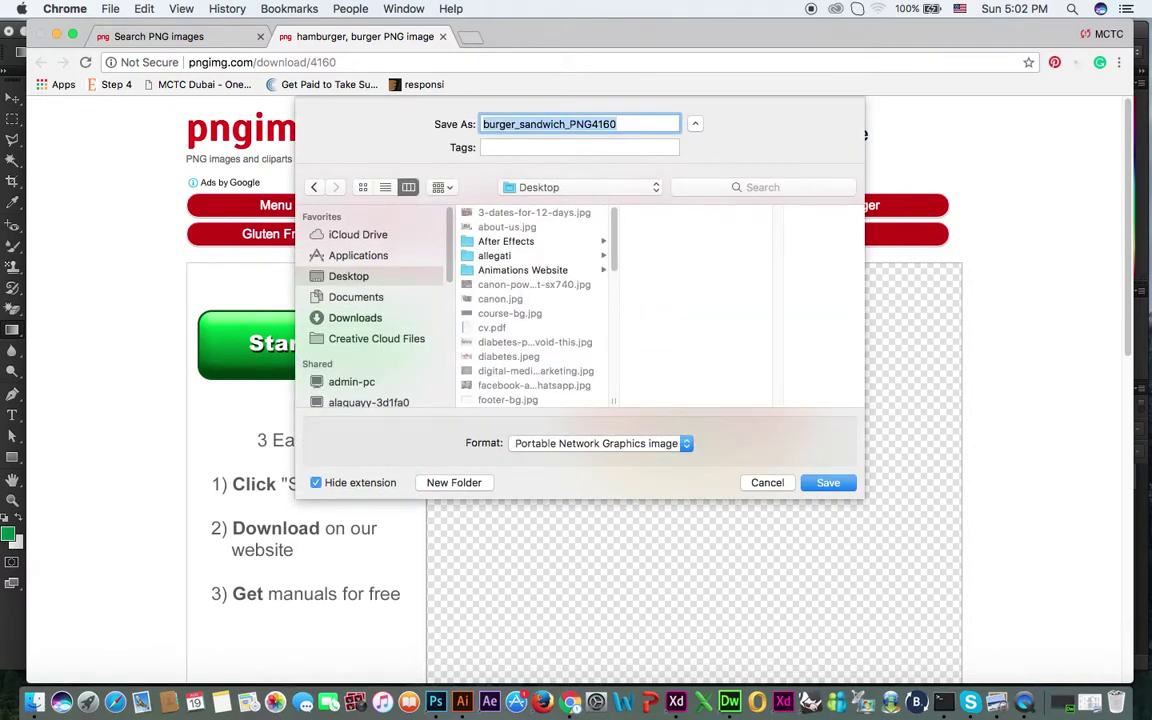
type("burger")
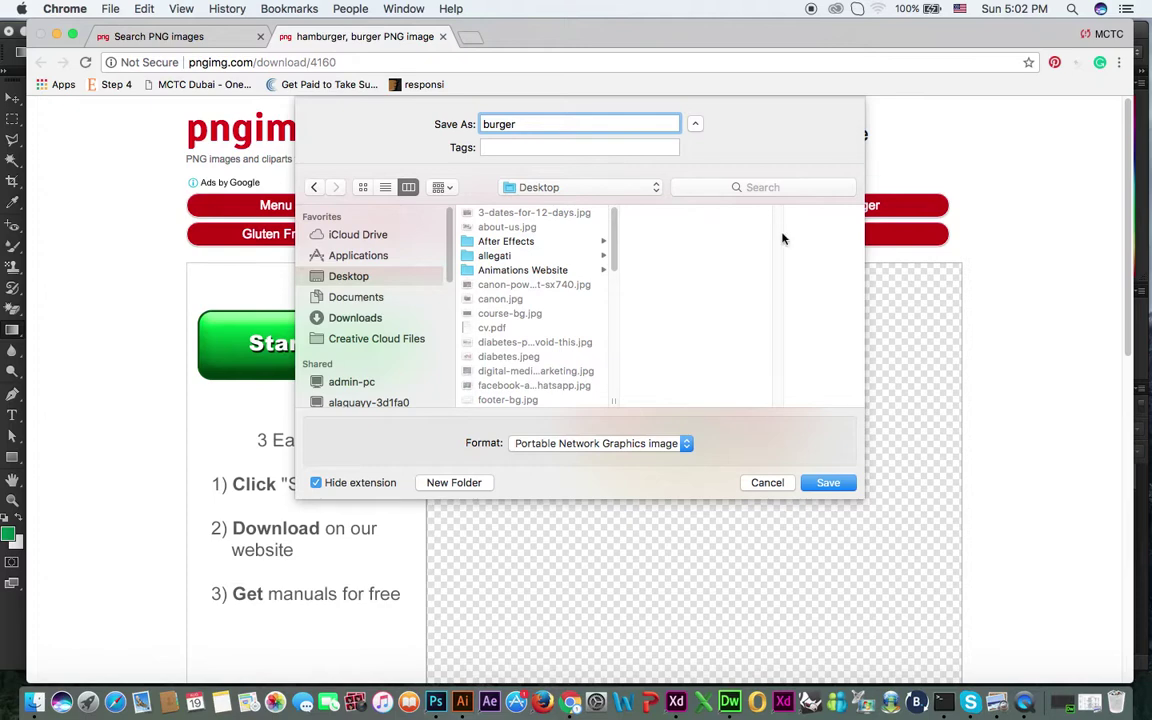
left_click(826, 482)
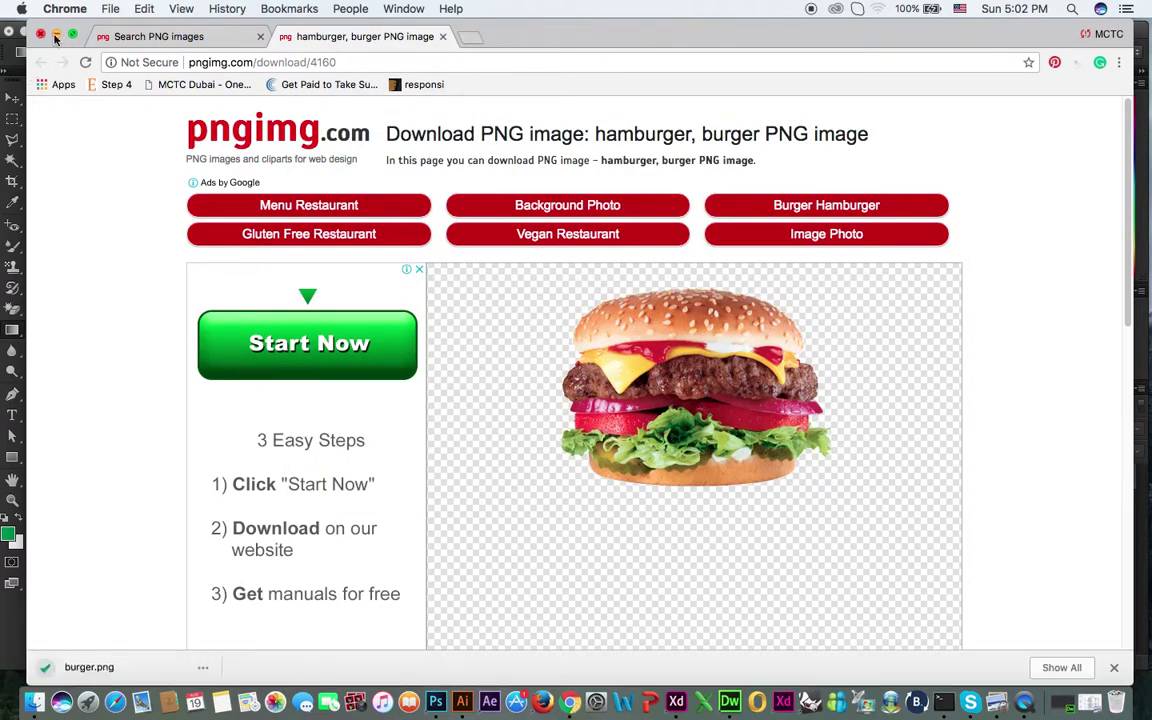
Switch back to Photoshop and place burger.png from the Desktop as an embedded image in the centre of the document.
key("super+m")
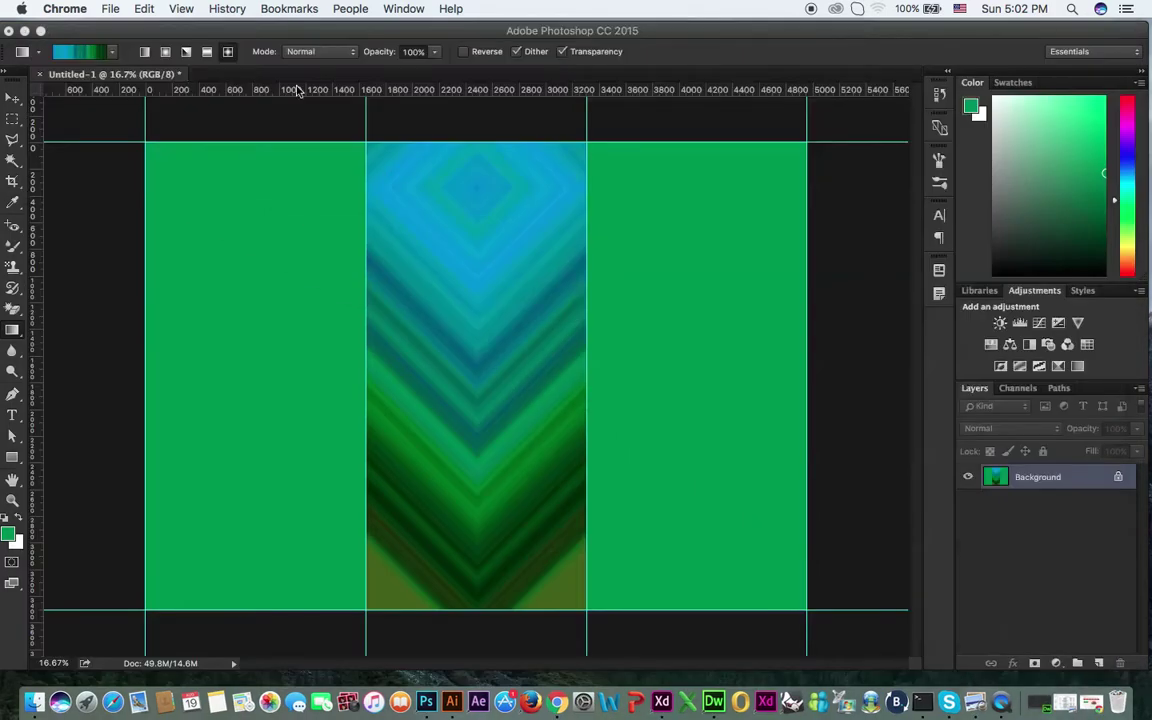
left_click(110, 9)
left_click(484, 40)
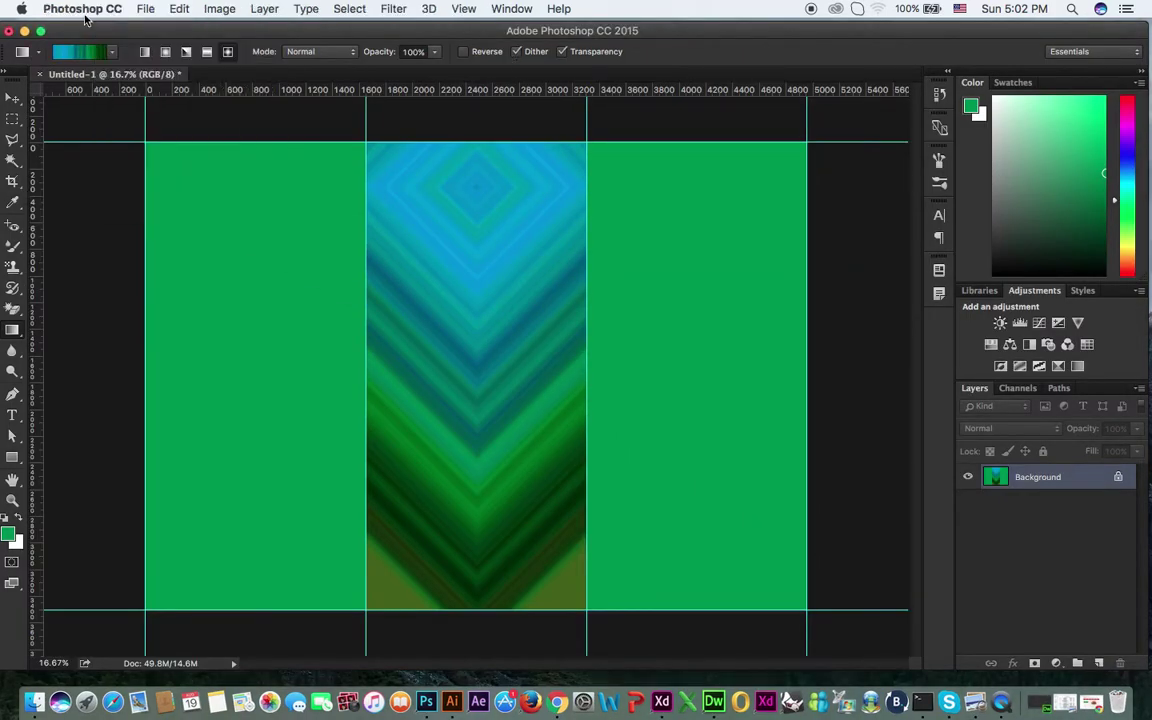
left_click(145, 9)
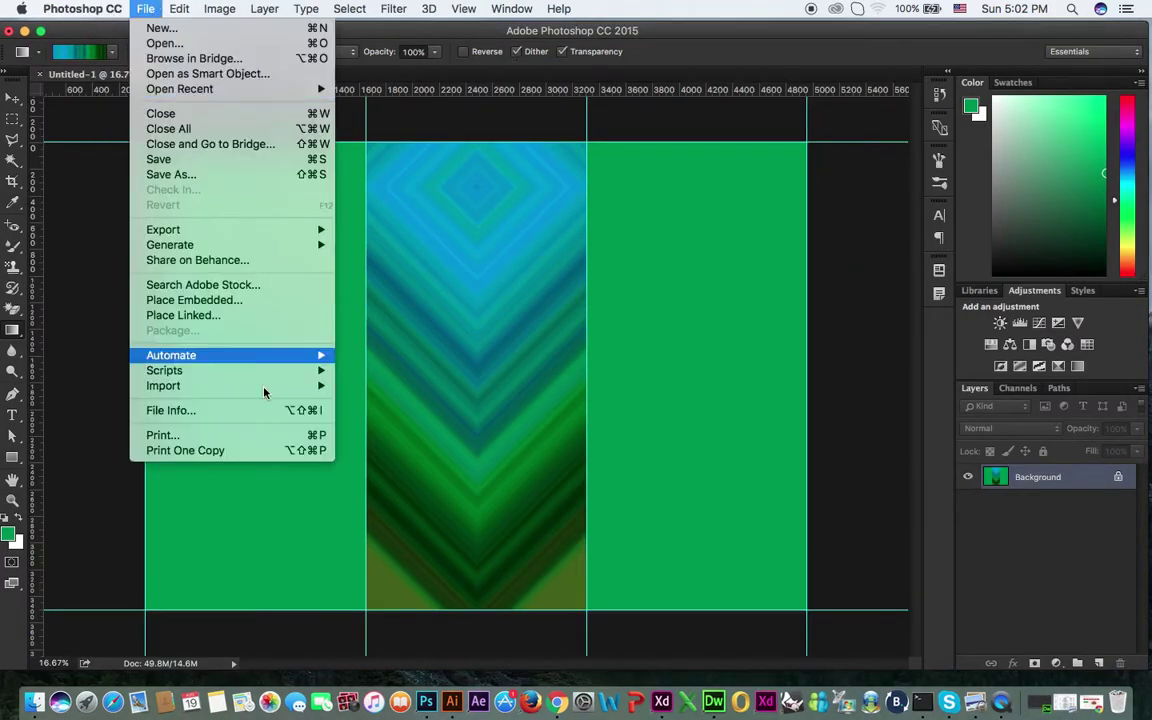
left_click(263, 302)
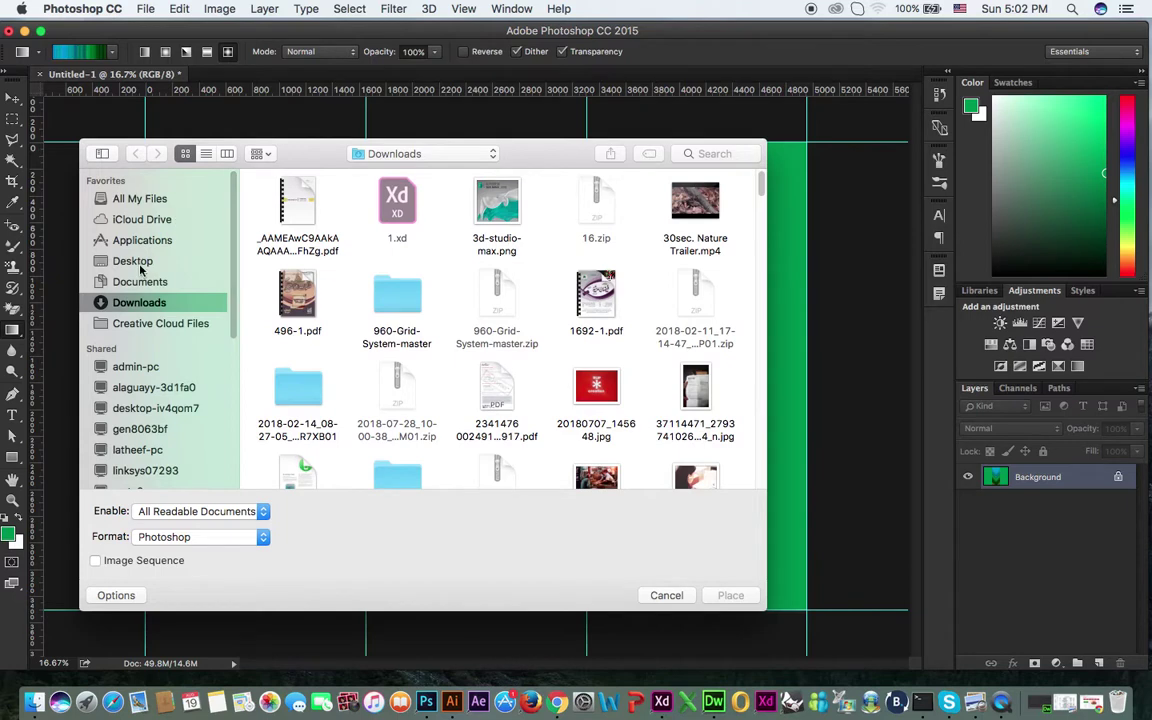
left_click(145, 266)
scroll(765, 445, "down", 10)
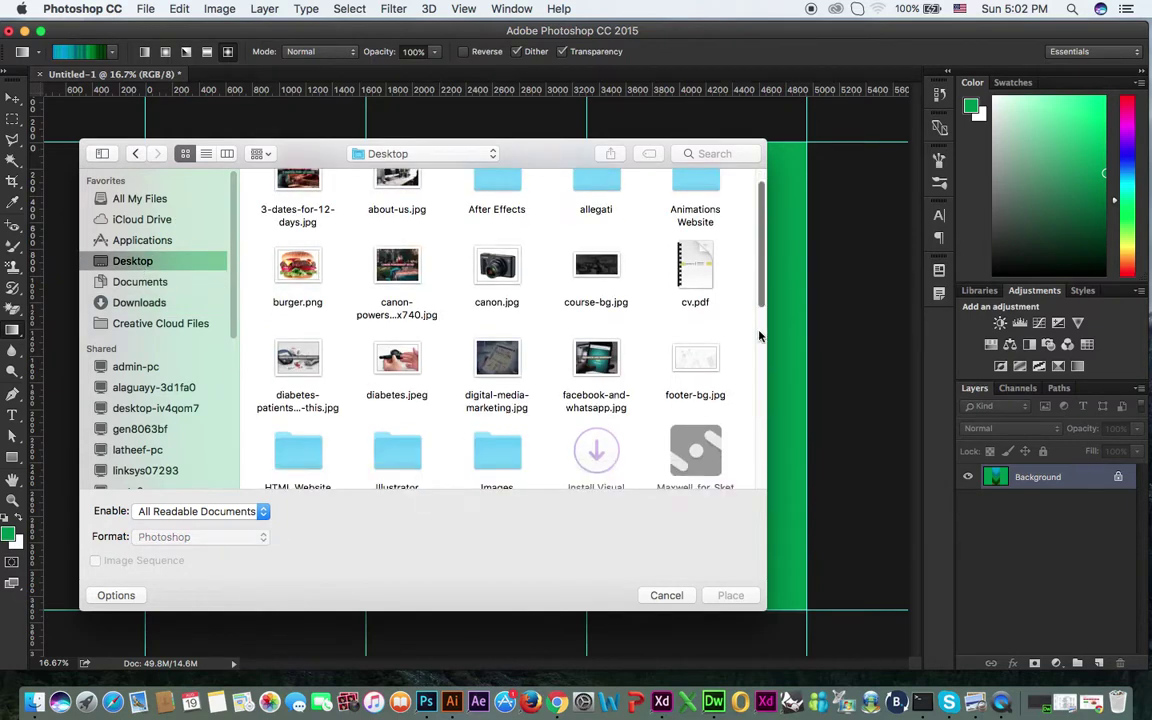
scroll(765, 445, "up", 10)
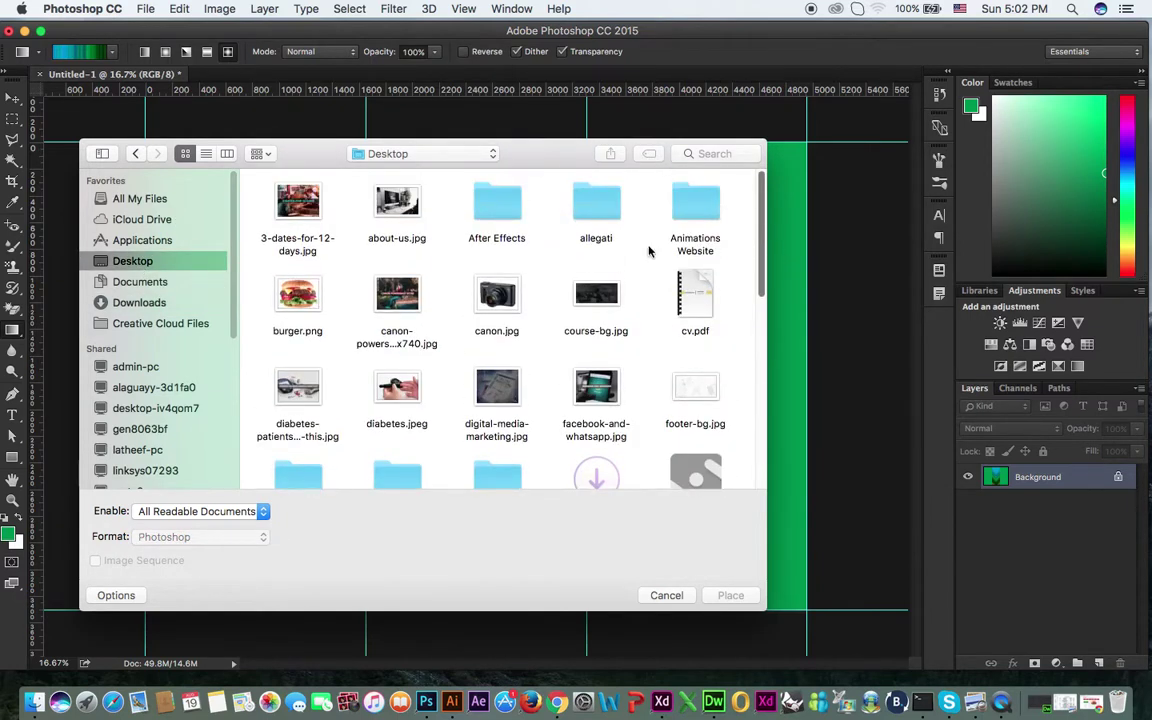
left_click(300, 300)
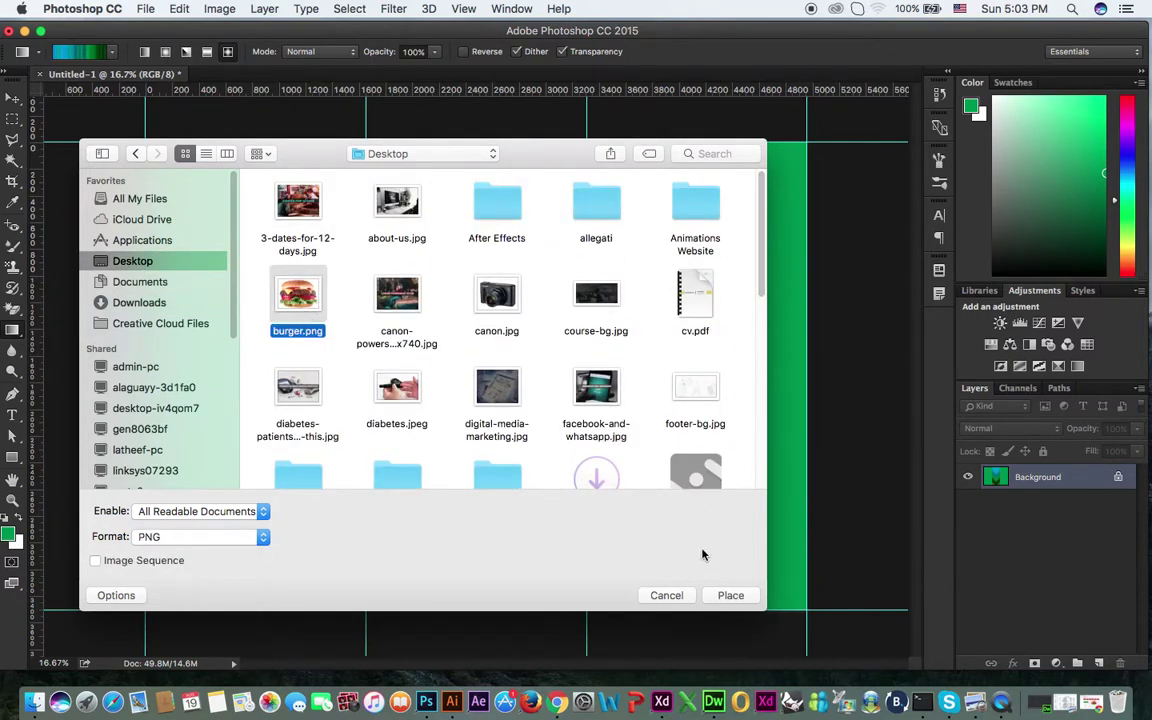
left_click(731, 597)
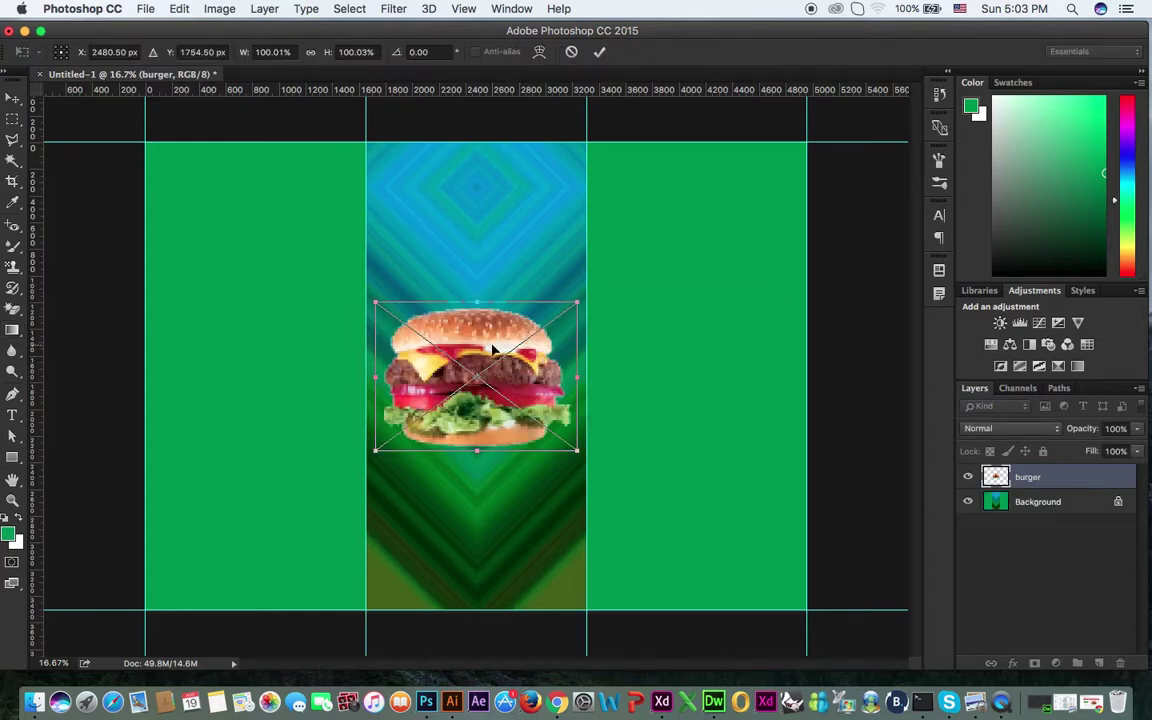
key("Return")
Move the burger straight down to the lower part of the middle column with the Move tool and deselect it.
key("g")
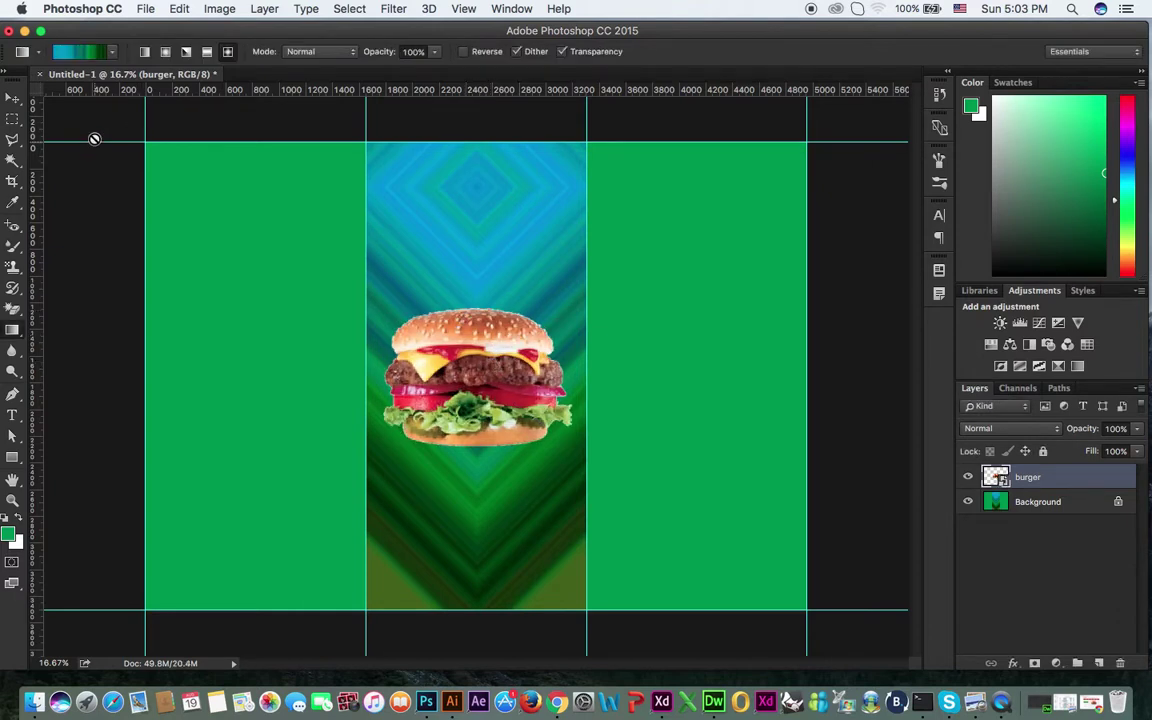
left_click(13, 98)
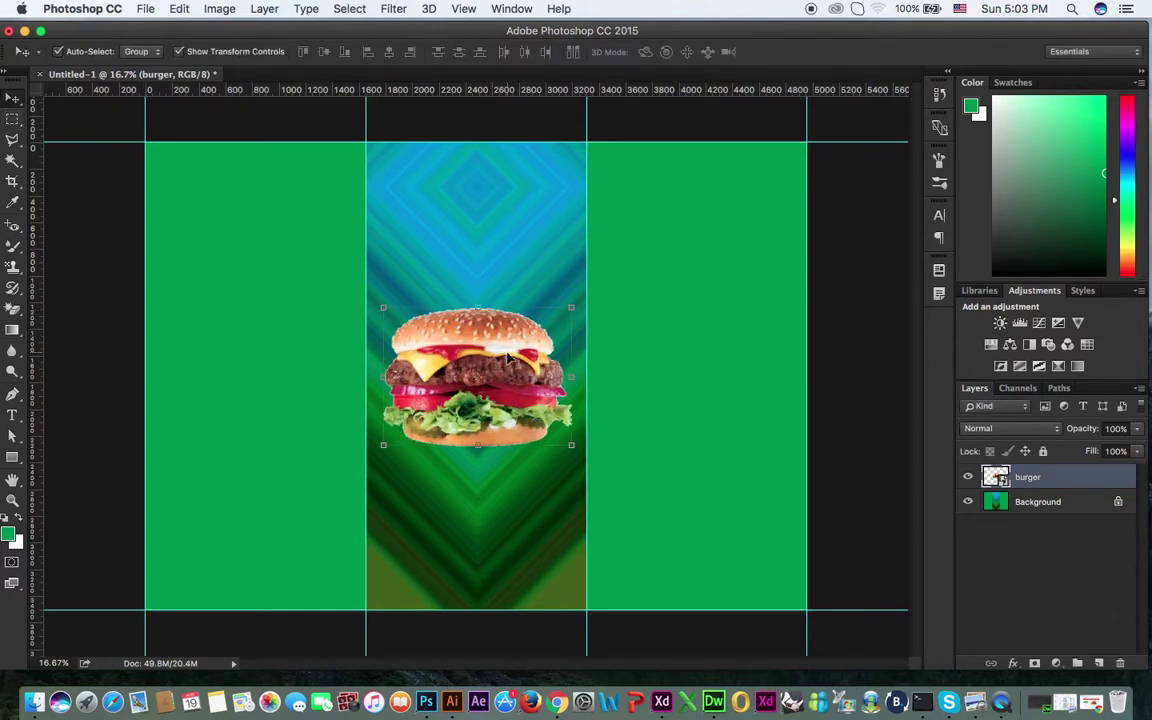
left_click_drag(508, 357, 516, 482)
left_click(656, 362)
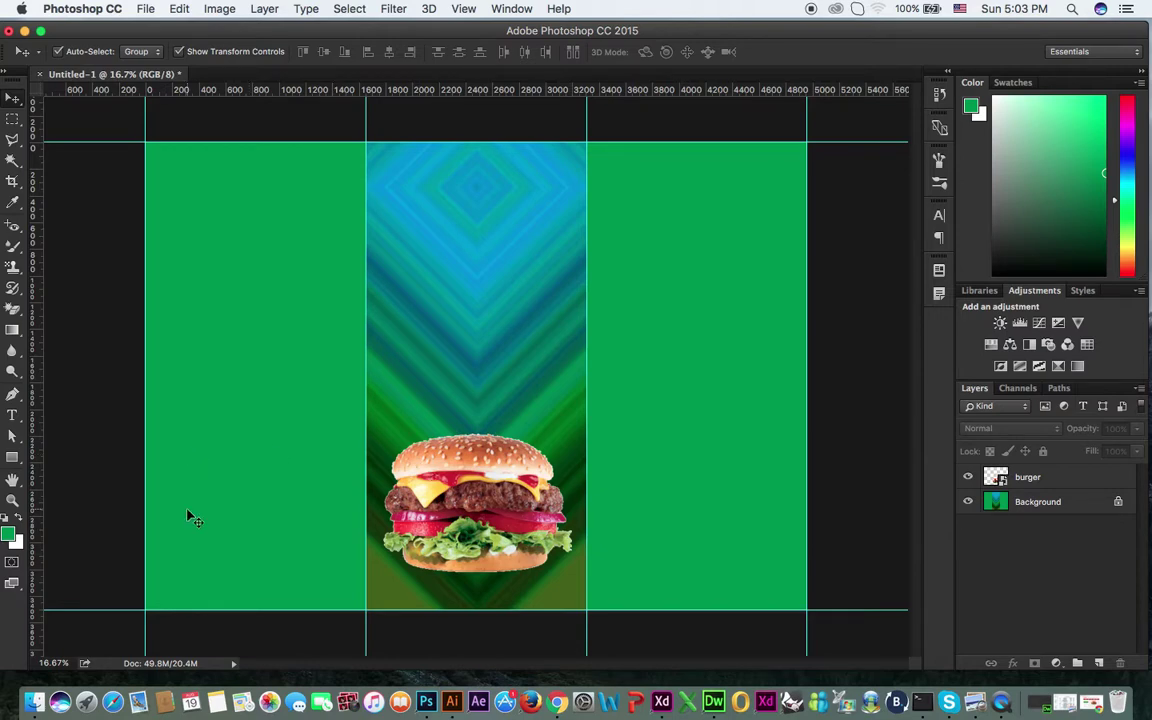
Switch to Chrome, open pexels.com in a new tab and search the site for "food".
left_click(1038, 701)
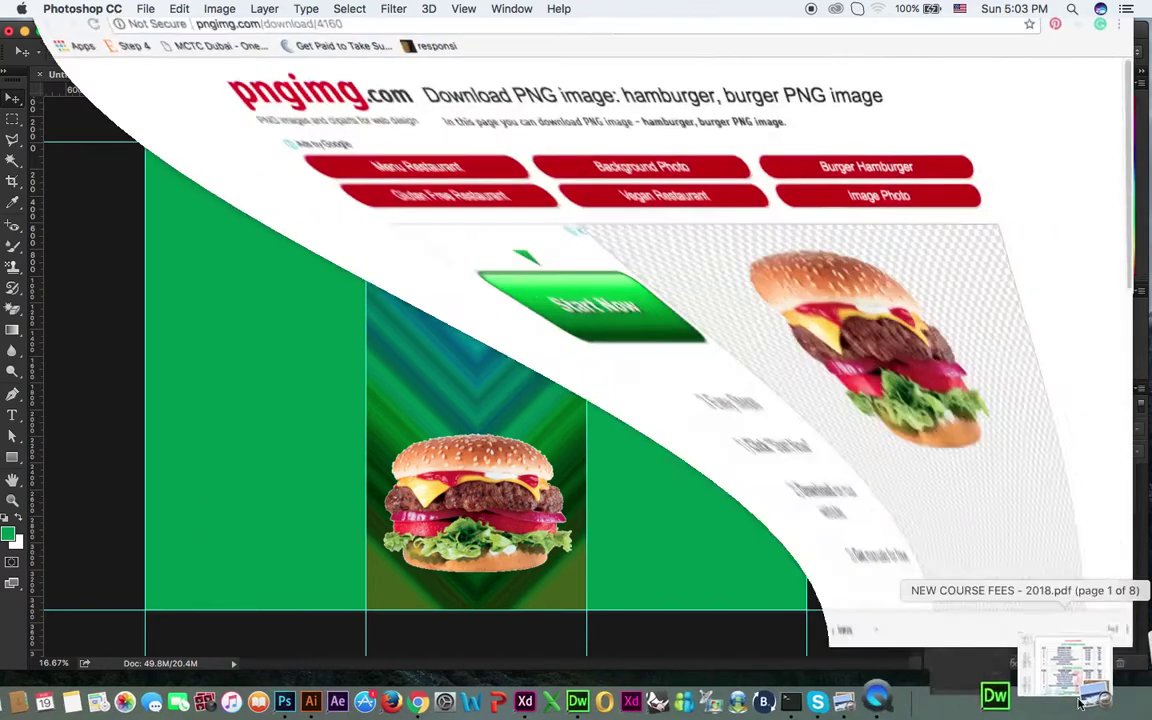
left_click(472, 37)
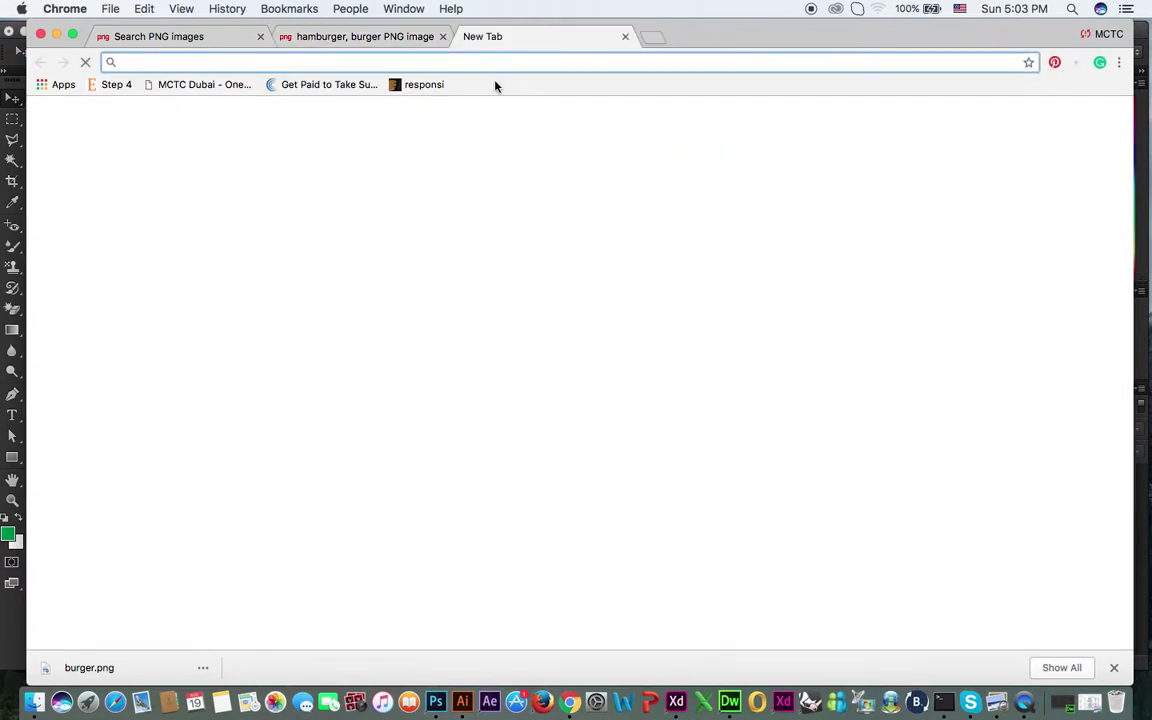
type("pexels.com")
key("Return")
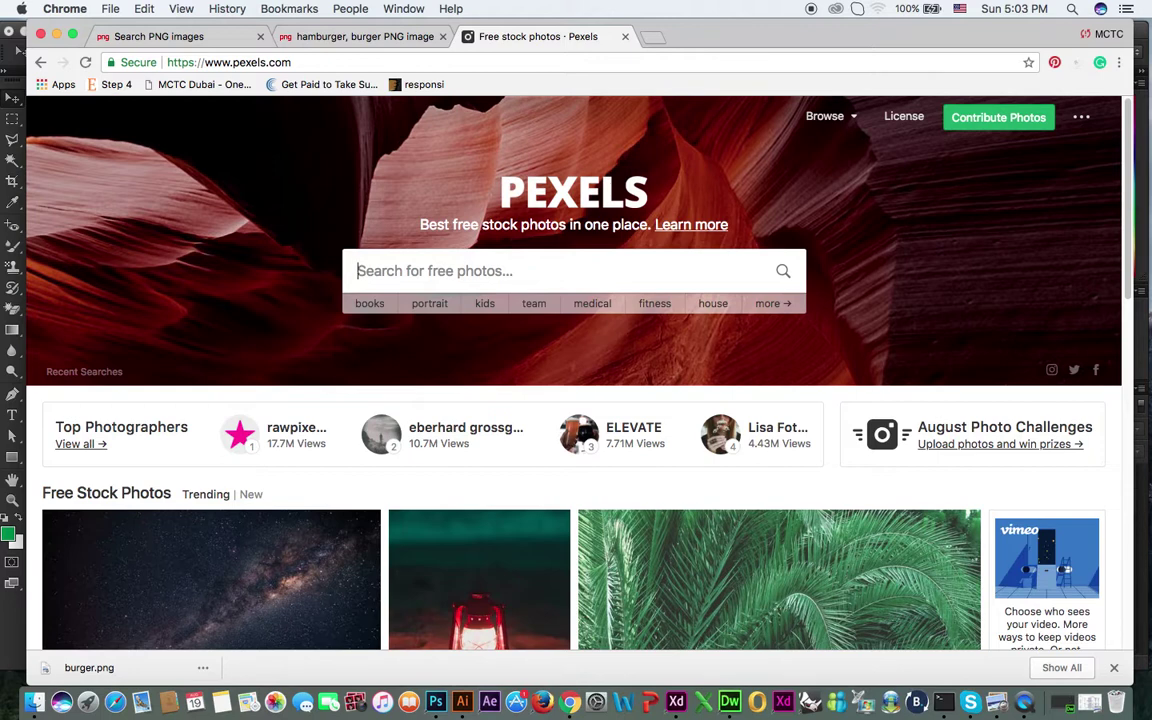
left_click(414, 269)
type("food")
key("Return")
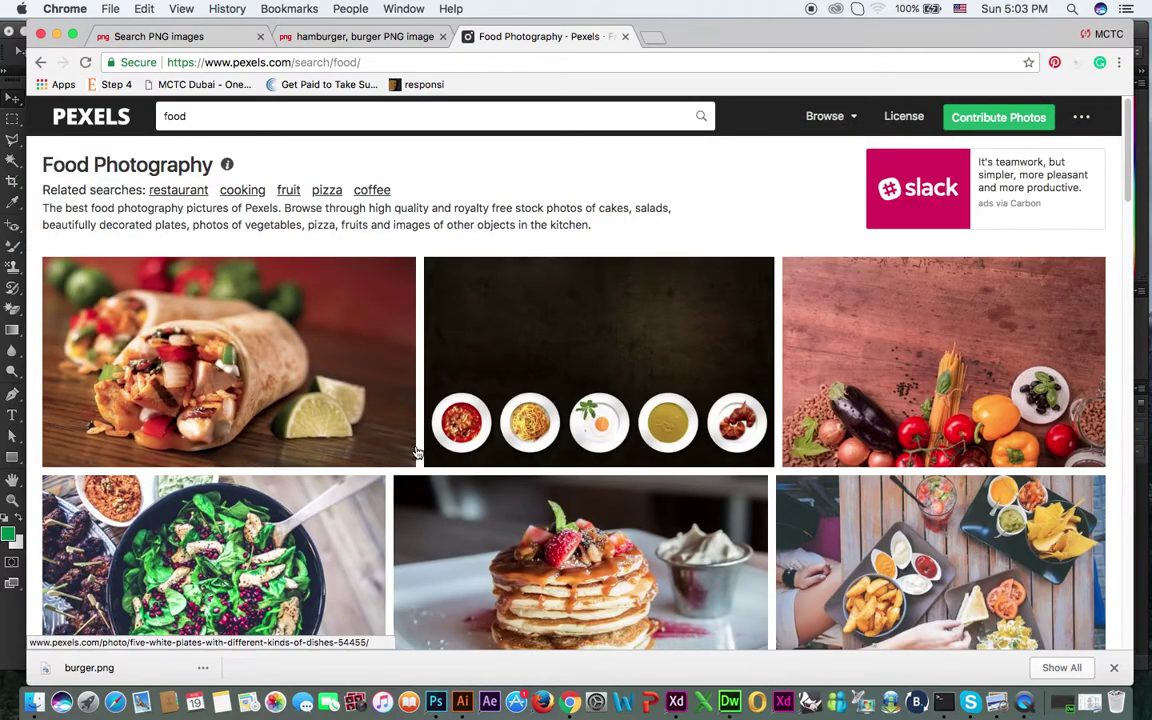
Look through the food results and open the pancake stack and the grilled fish fillet photos in separate new tabs.
scroll(200, 400, "down", 3)
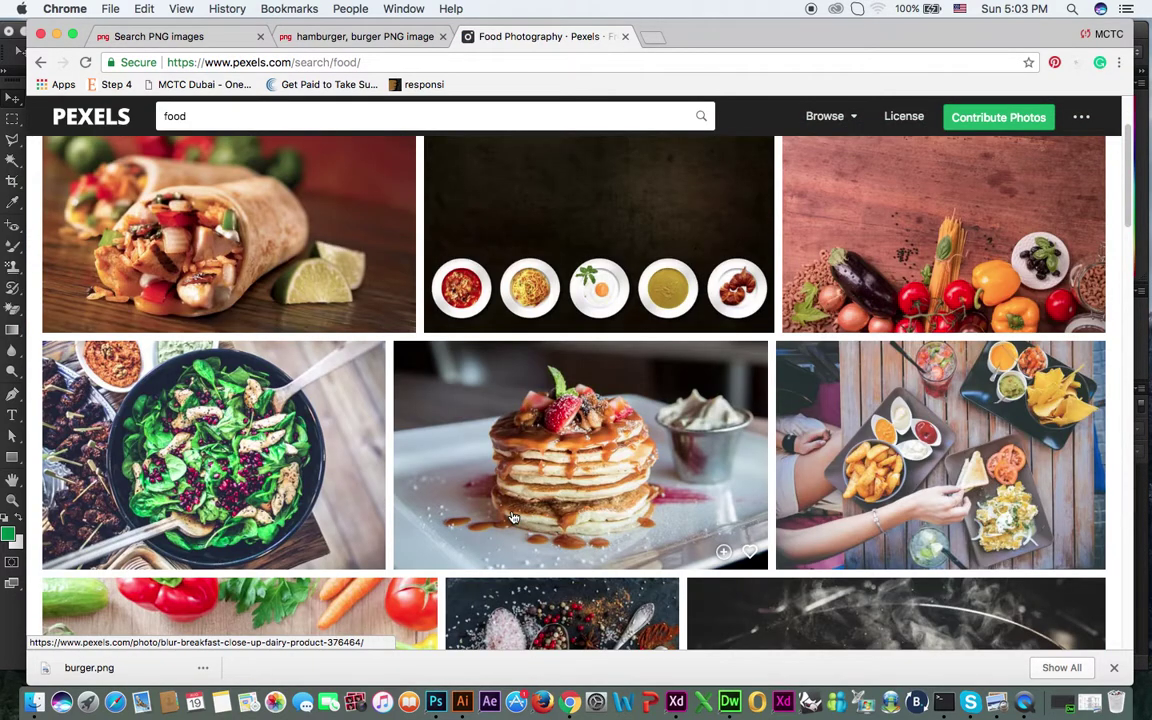
right_click(590, 440)
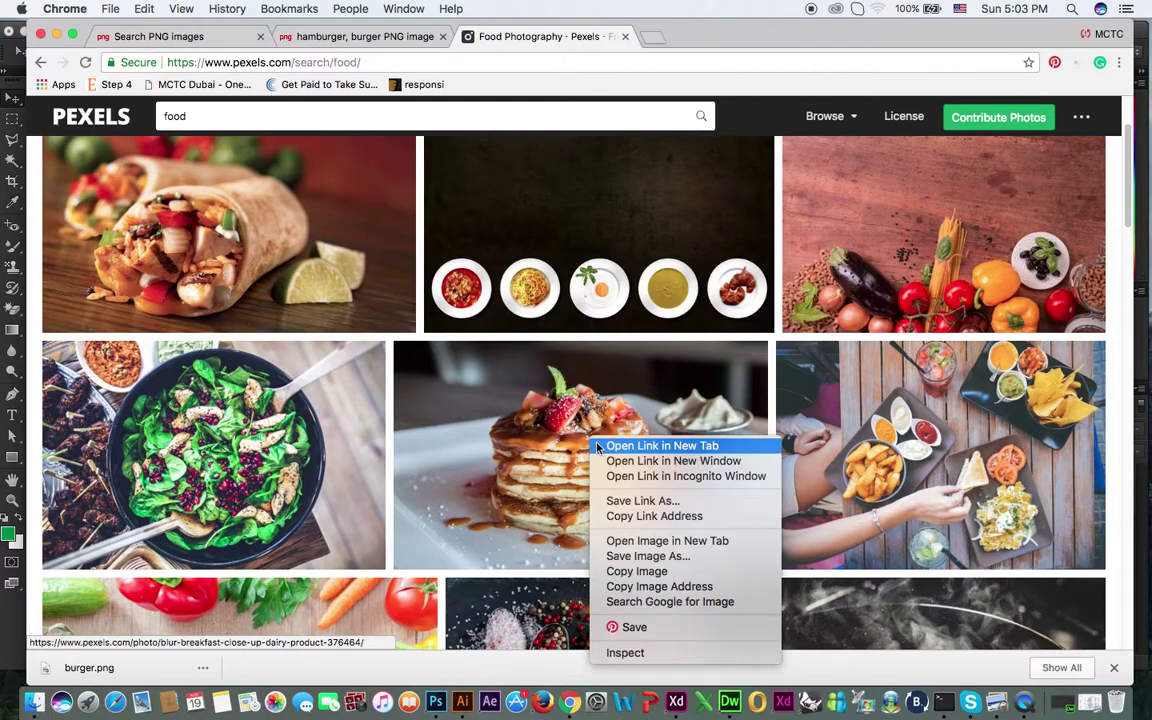
left_click(641, 448)
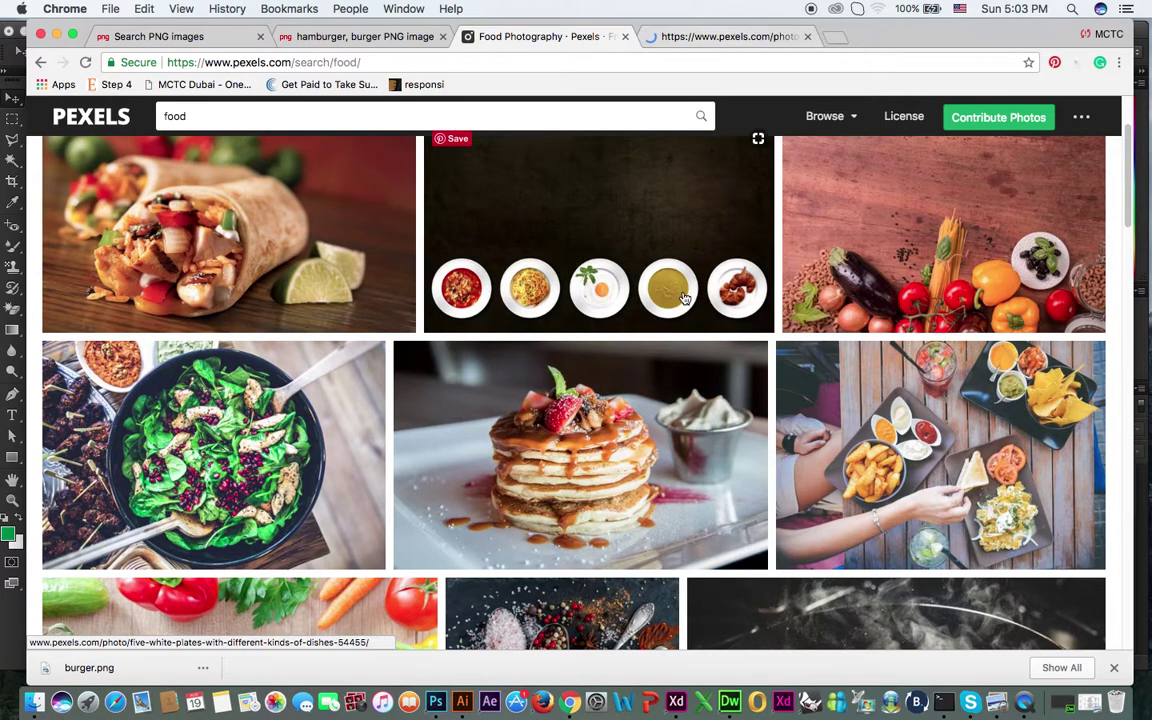
scroll(634, 414, "down", 5)
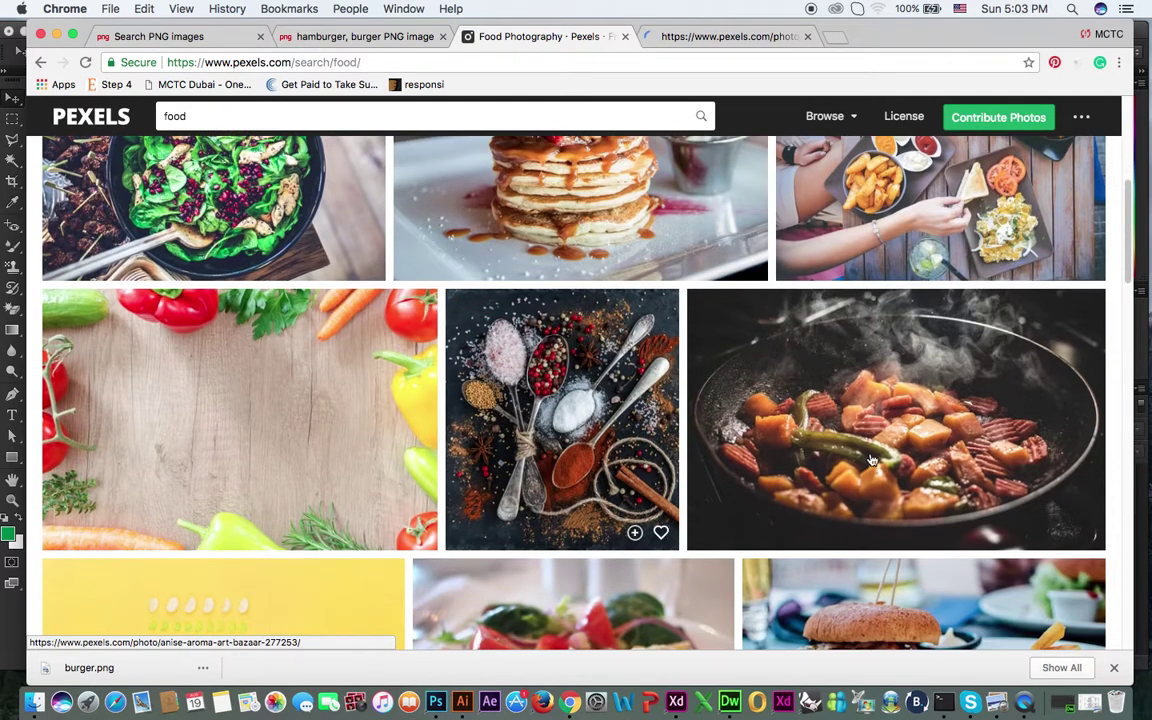
scroll(872, 412, "down", 1)
scroll(872, 412, "down", 5)
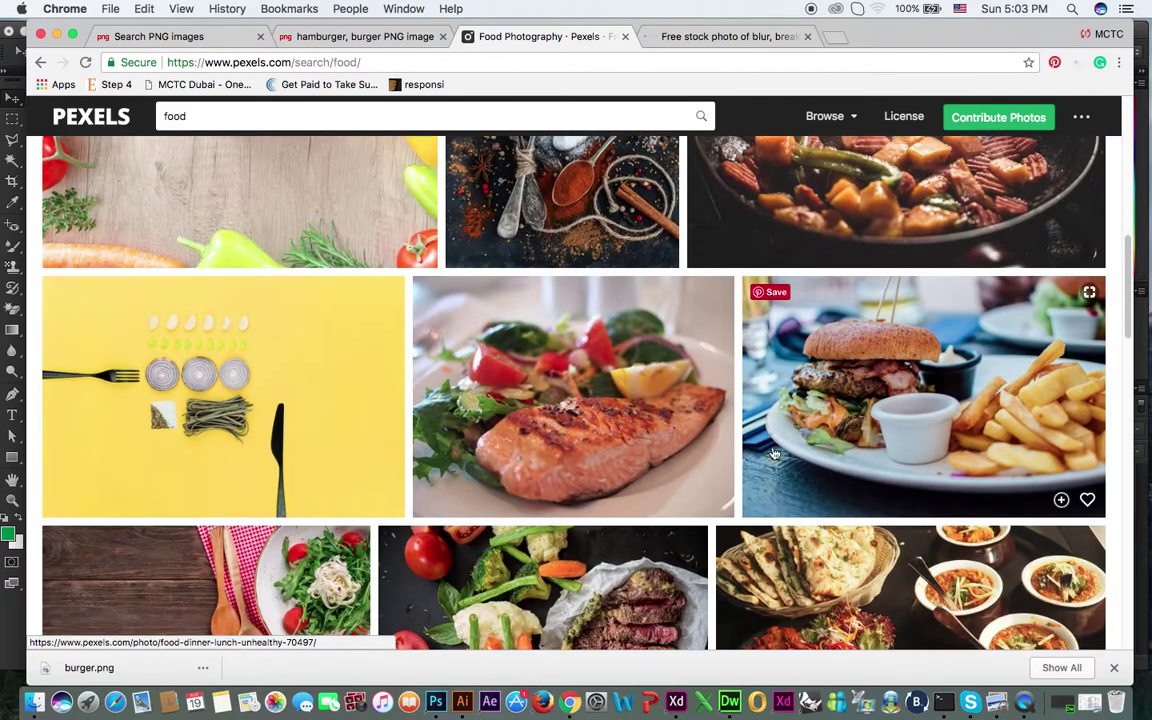
right_click(557, 352)
left_click(585, 358)
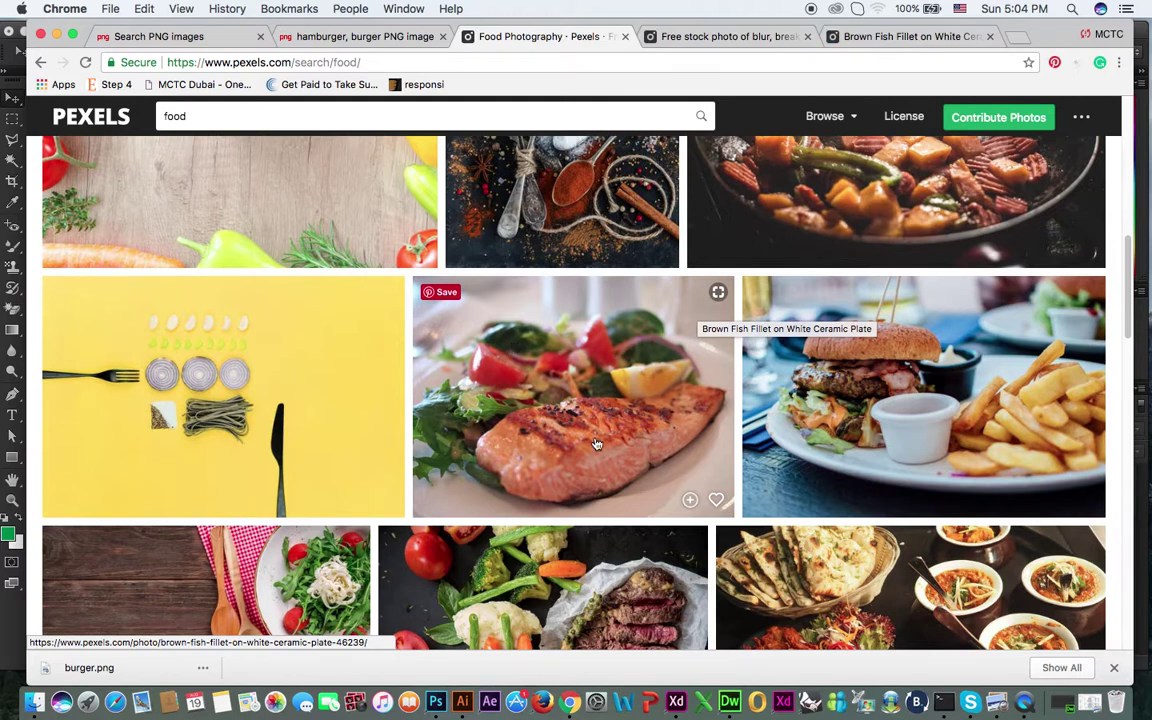
Save the pancake photo from its page to the Desktop as a JPEG named foodone.
key("ctrl+Tab")
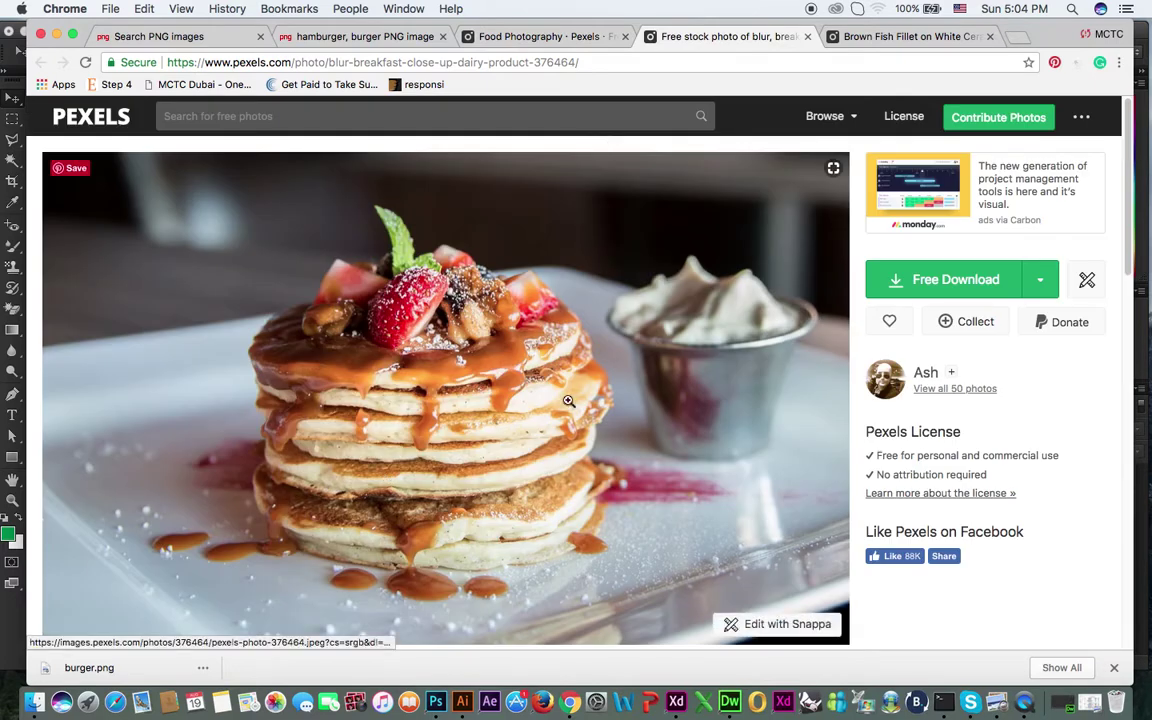
right_click(498, 397)
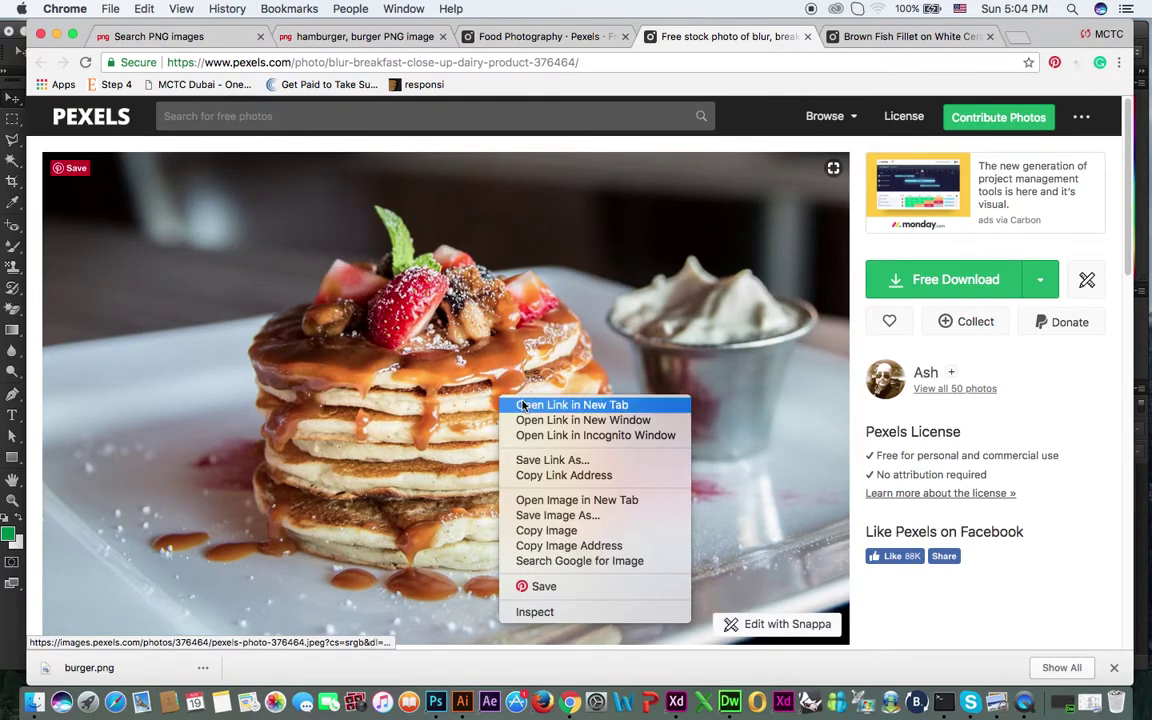
left_click(558, 518)
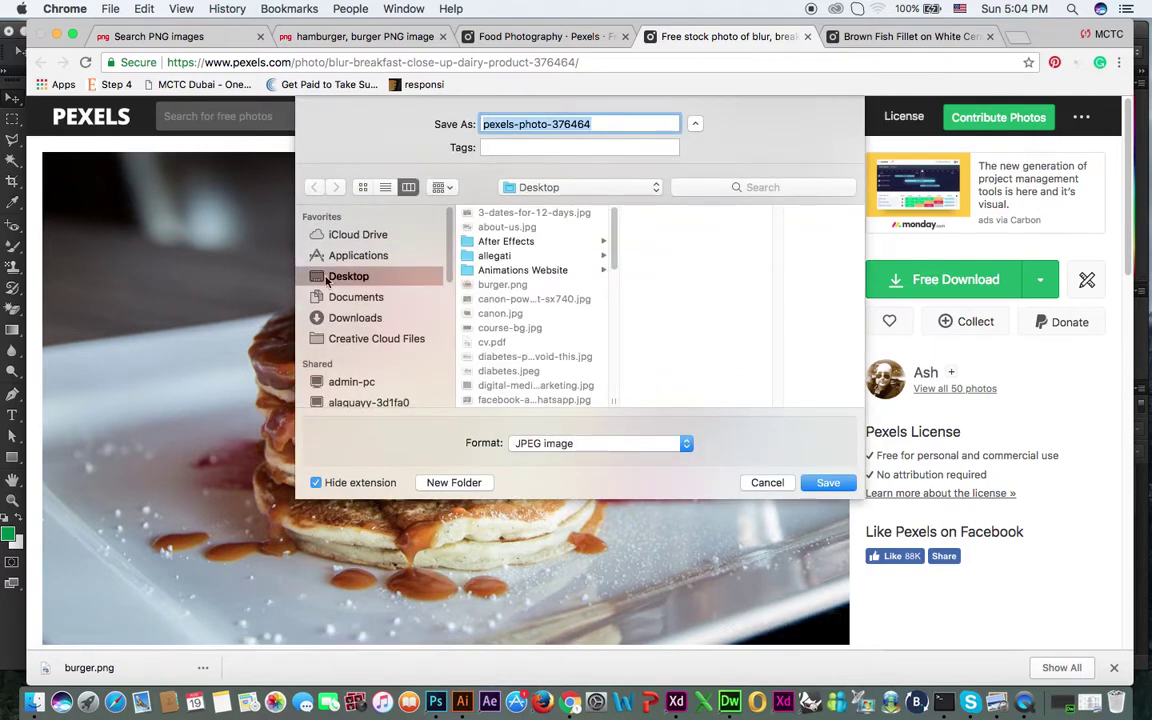
type("foodone")
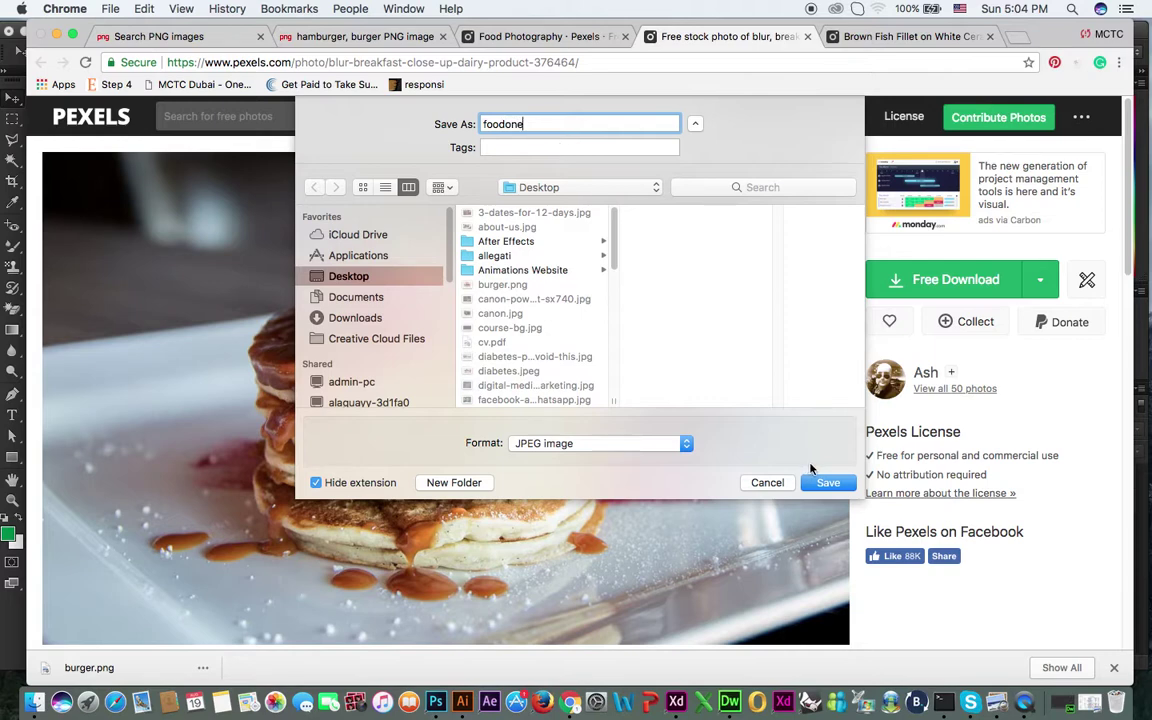
left_click(820, 482)
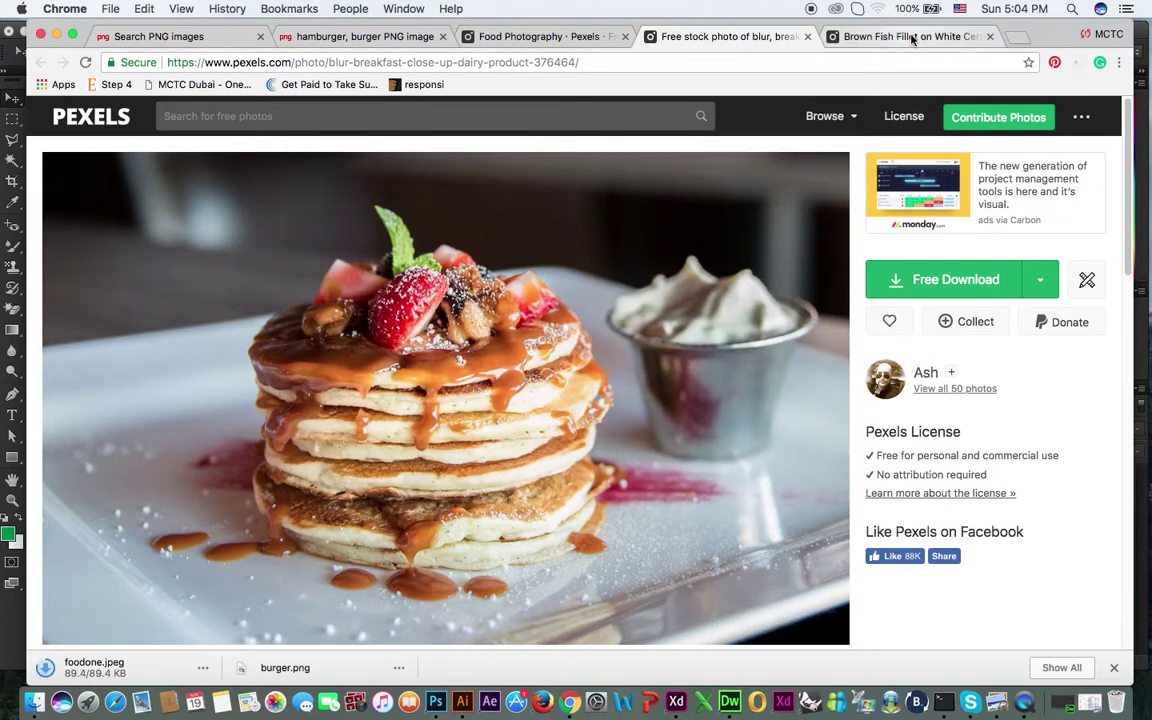
Save the fish fillet photo from its page to the Desktop as a JPEG named foodtwo.
left_click(880, 36)
right_click(433, 290)
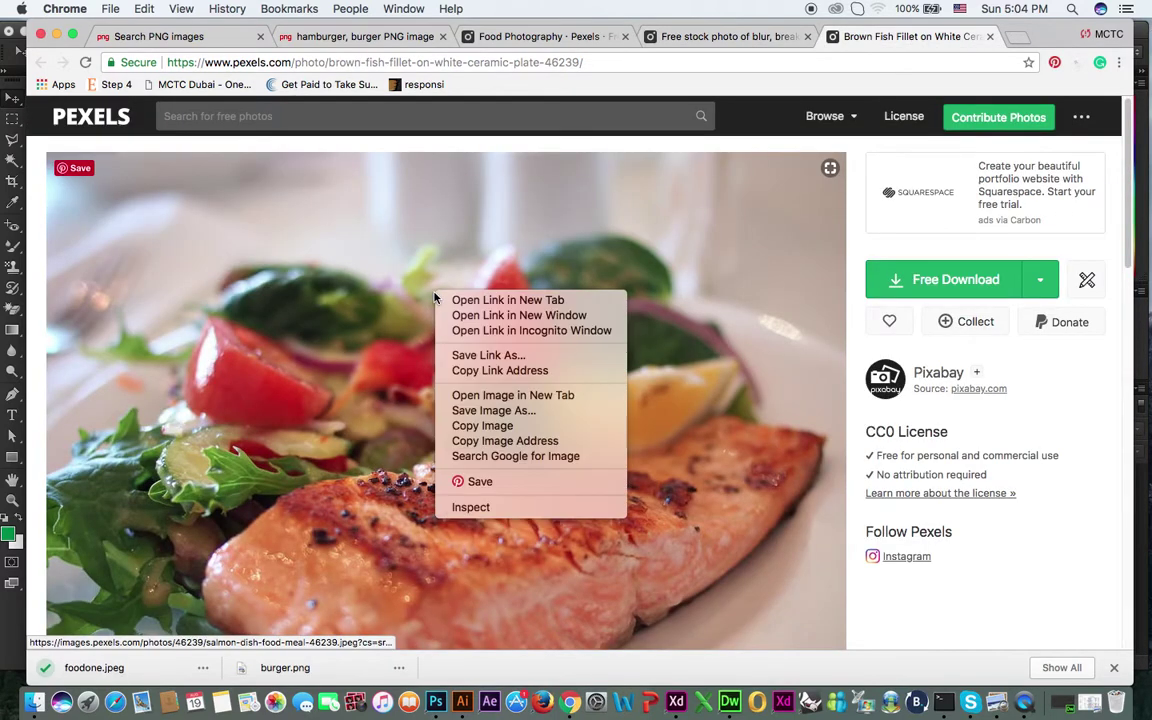
left_click(508, 411)
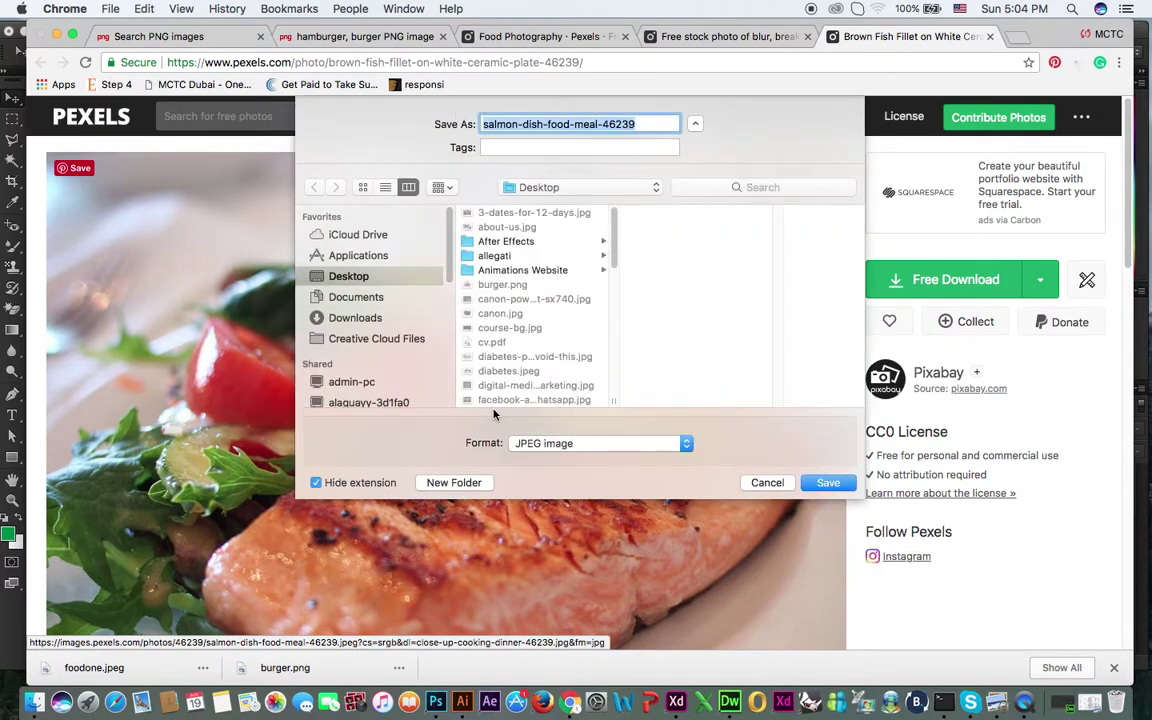
key("BackSpace")
type("foodtwo")
left_click(828, 482)
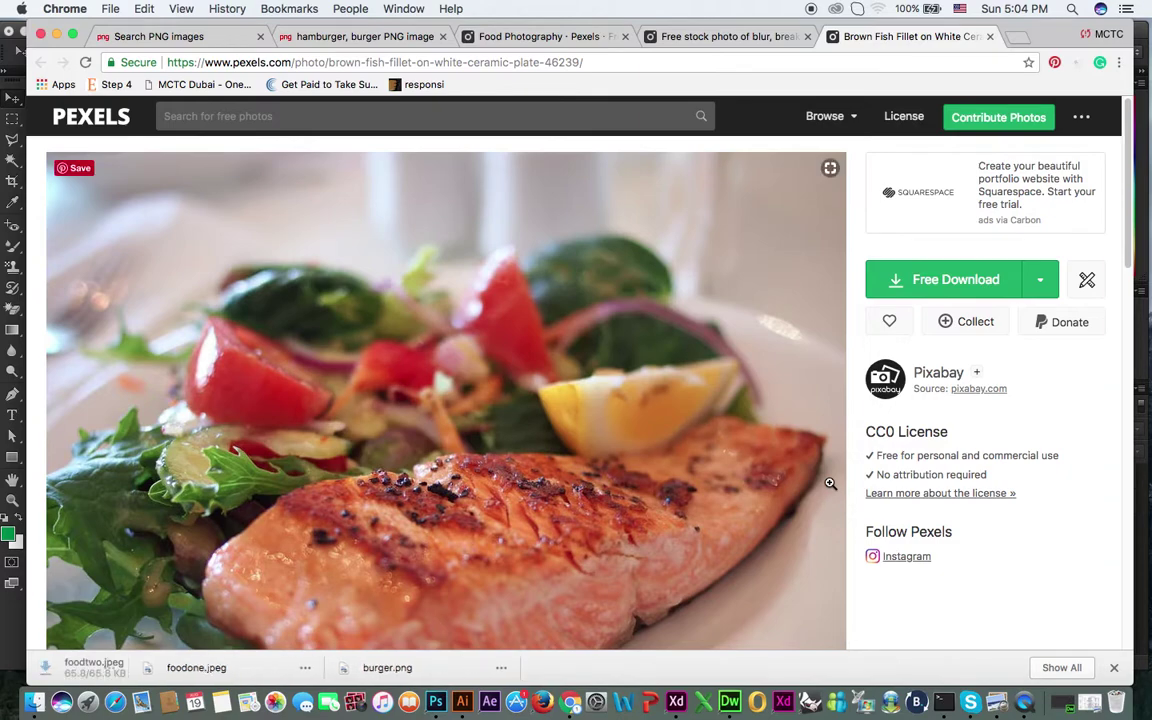
Return to Photoshop and add two horizontal guides, one just above the burger and one just below it.
left_click(520, 40)
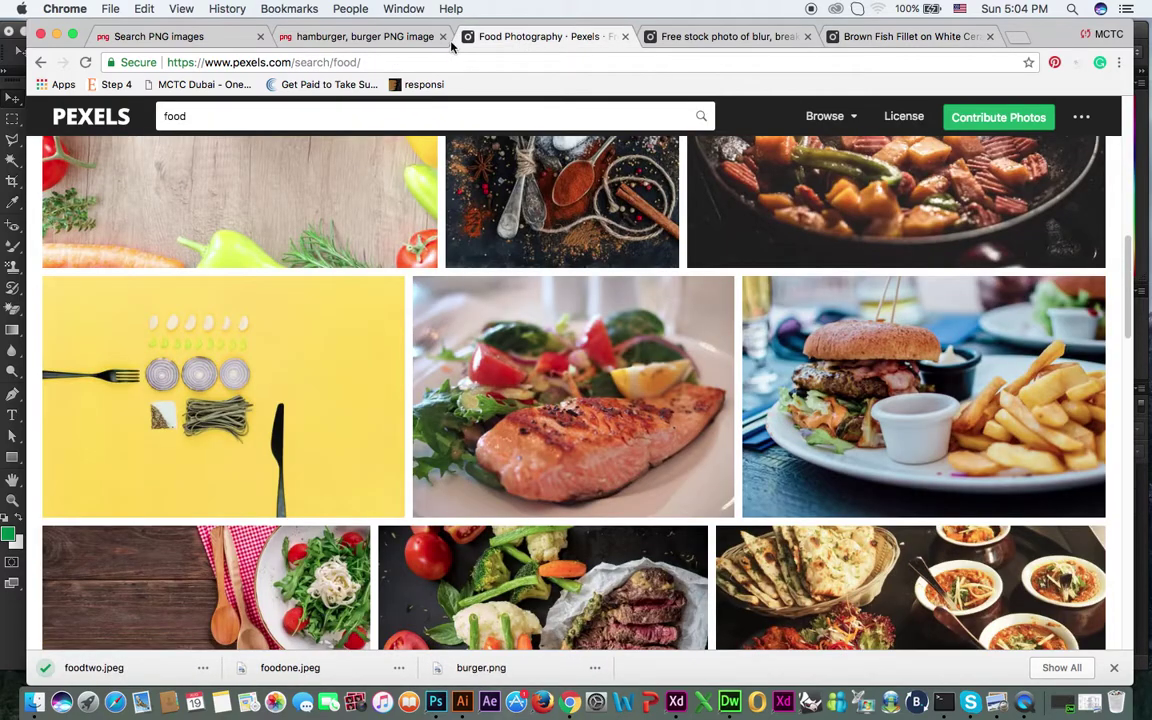
left_click(57, 34)
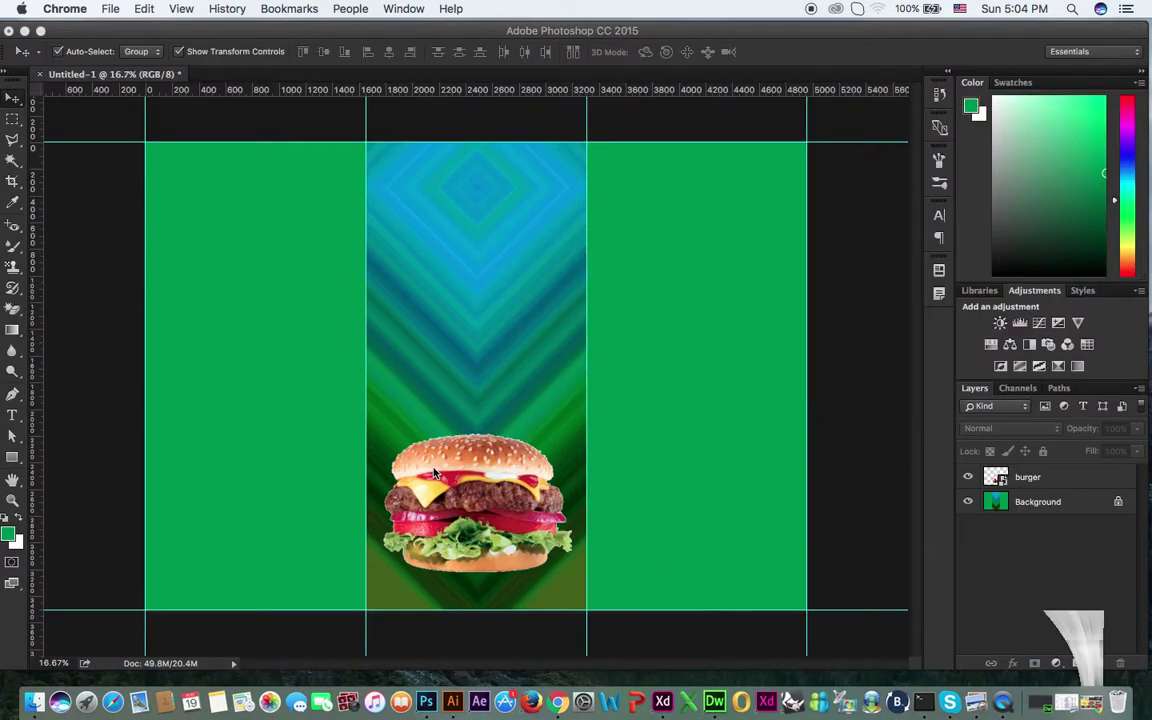
left_click(233, 98)
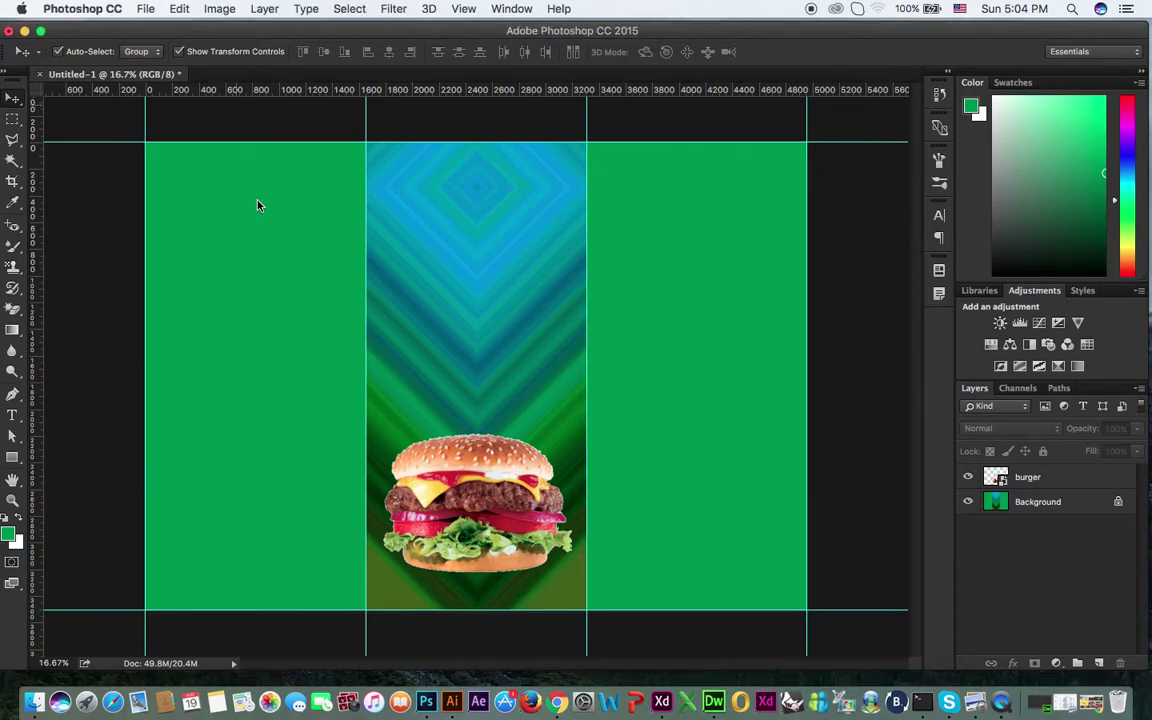
left_click_drag(237, 95, 266, 418)
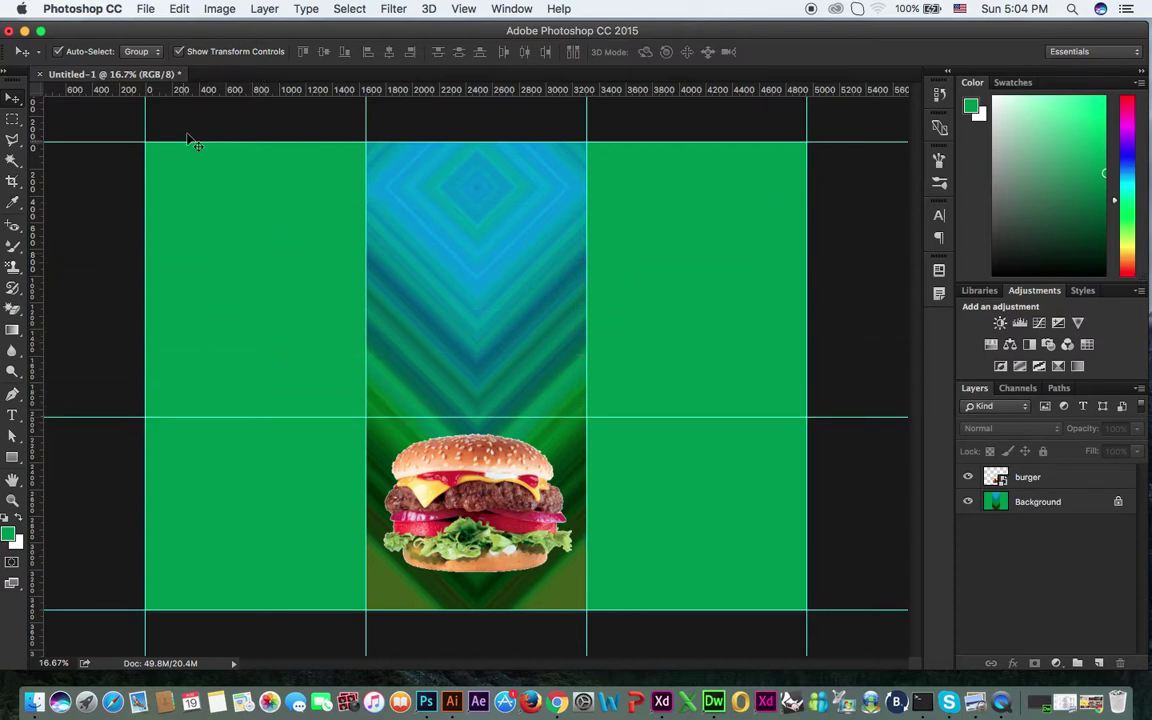
left_click_drag(181, 92, 216, 585)
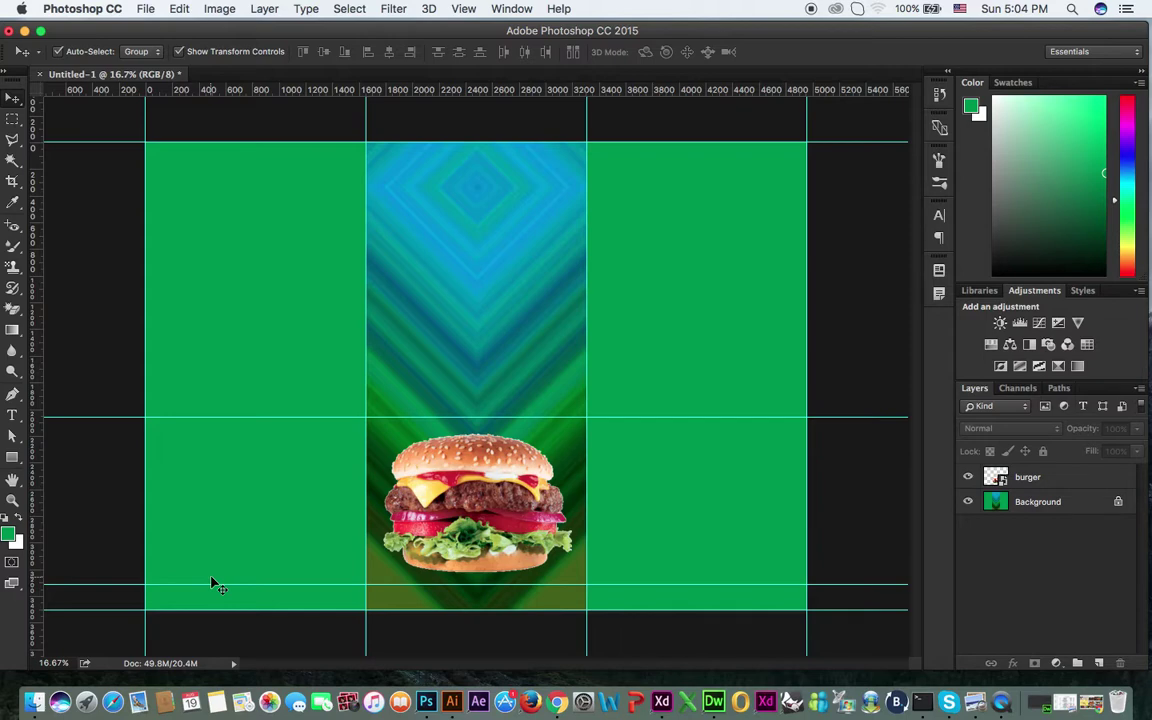
Open foodone.jpeg and foodtwo.jpeg together from the Desktop as separate documents.
left_click(145, 11)
left_click(164, 47)
left_click_drag(643, 280, 773, 130)
left_click_drag(768, 286, 767, 337)
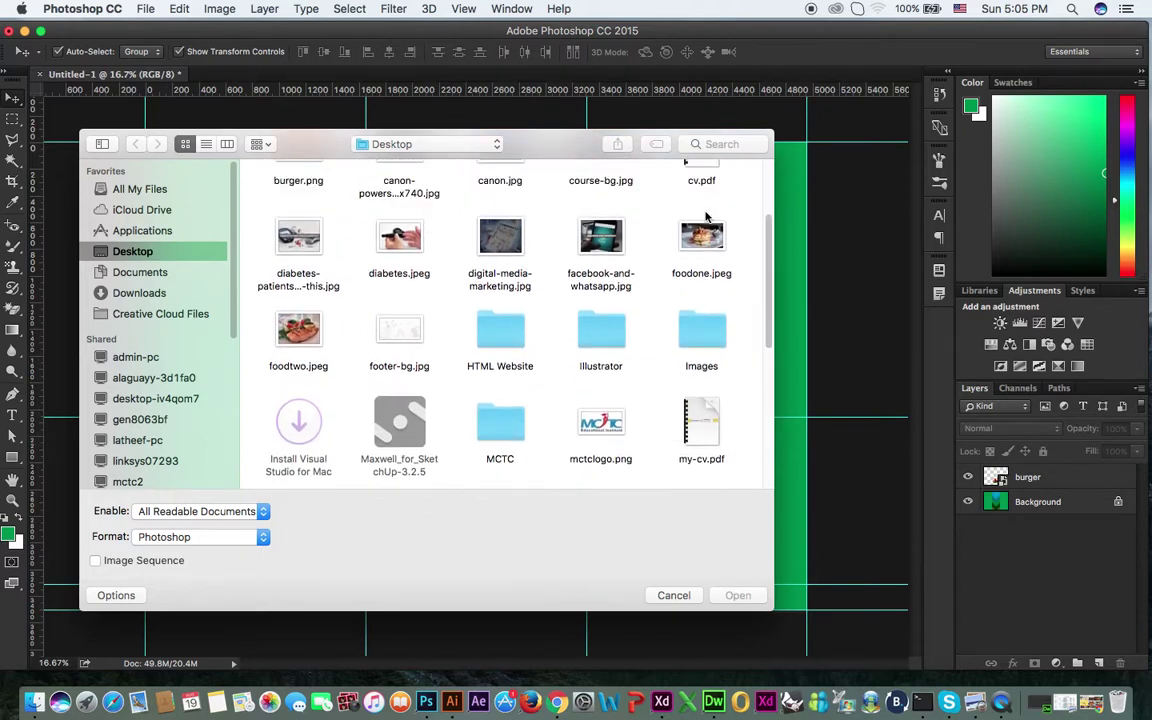
left_click(703, 232)
left_click(298, 330, "super")
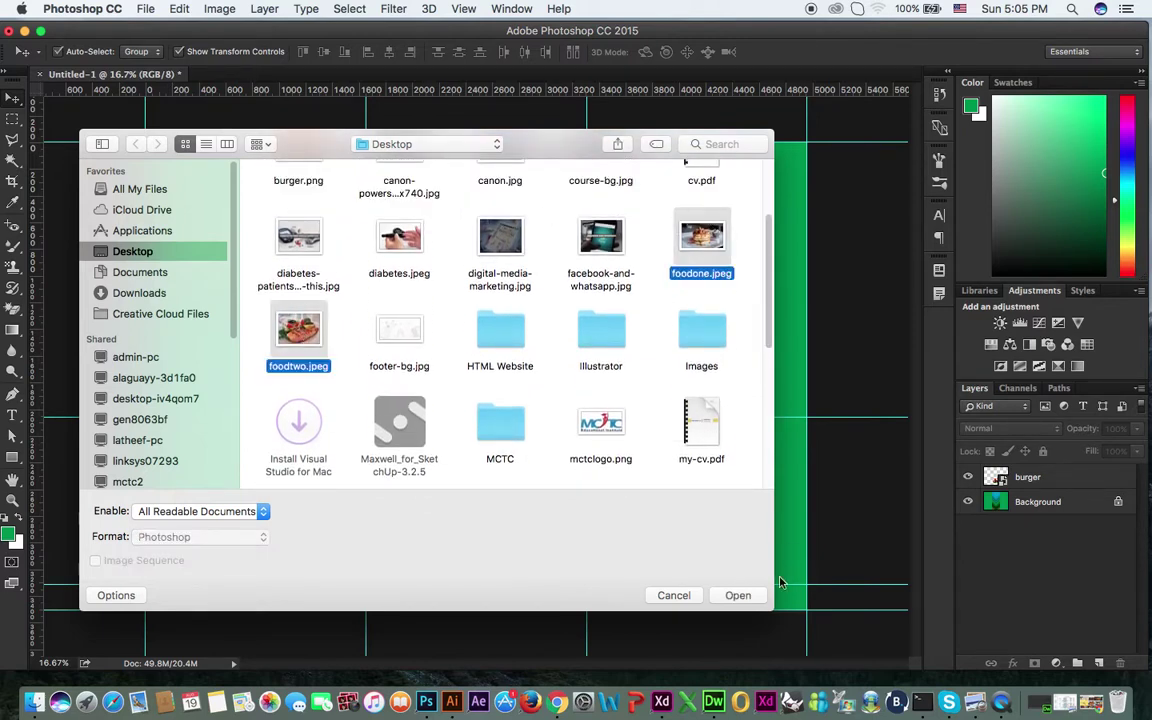
left_click(738, 595)
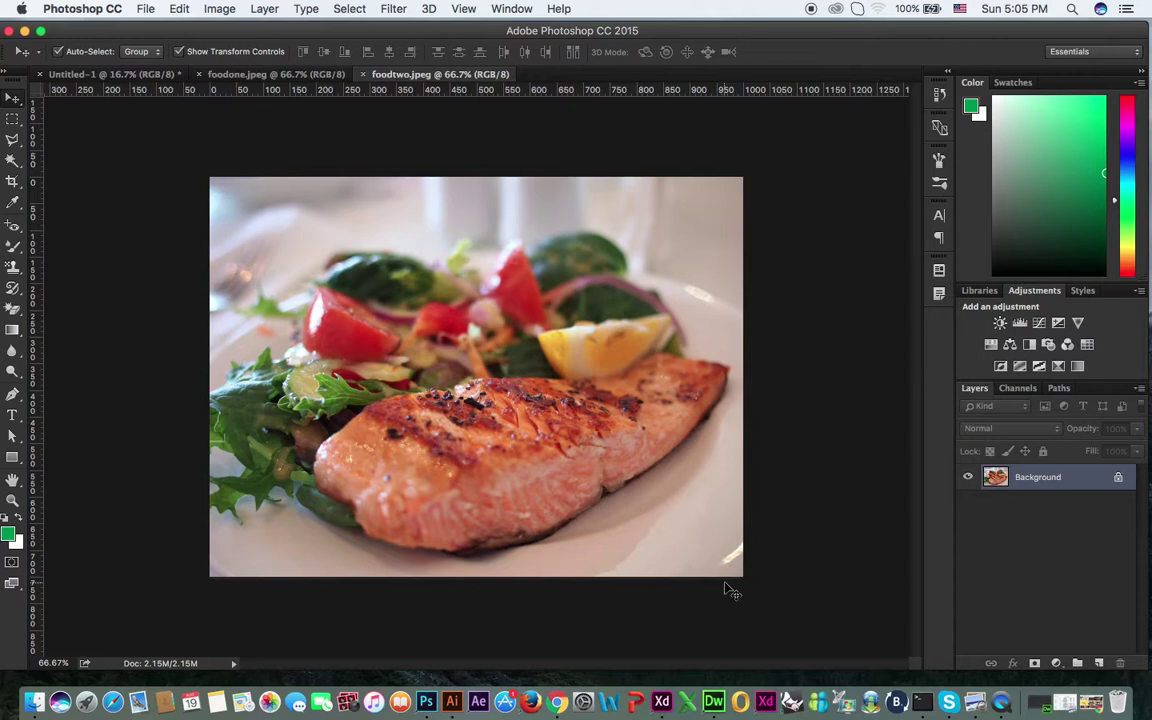
In foodone.jpeg, select and copy a full-height rectangle around the pancake stack, leaving out both side edges of the photo.
left_click(262, 74)
left_click(13, 118)
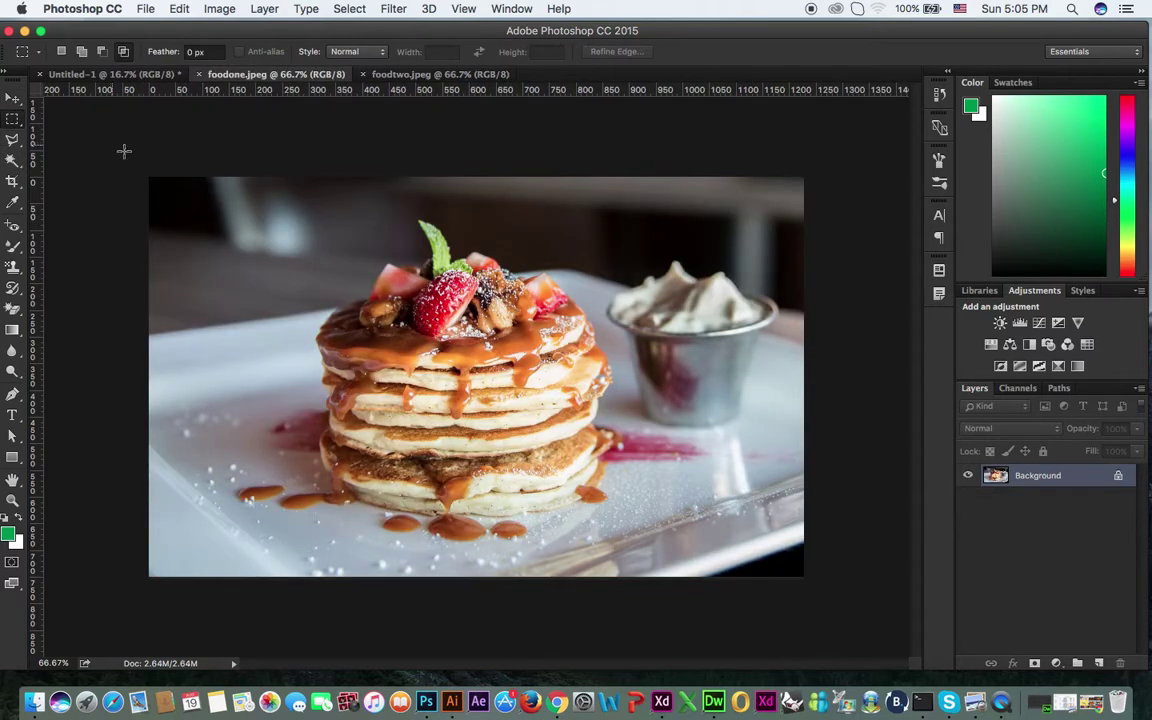
left_click_drag(216, 164, 729, 652)
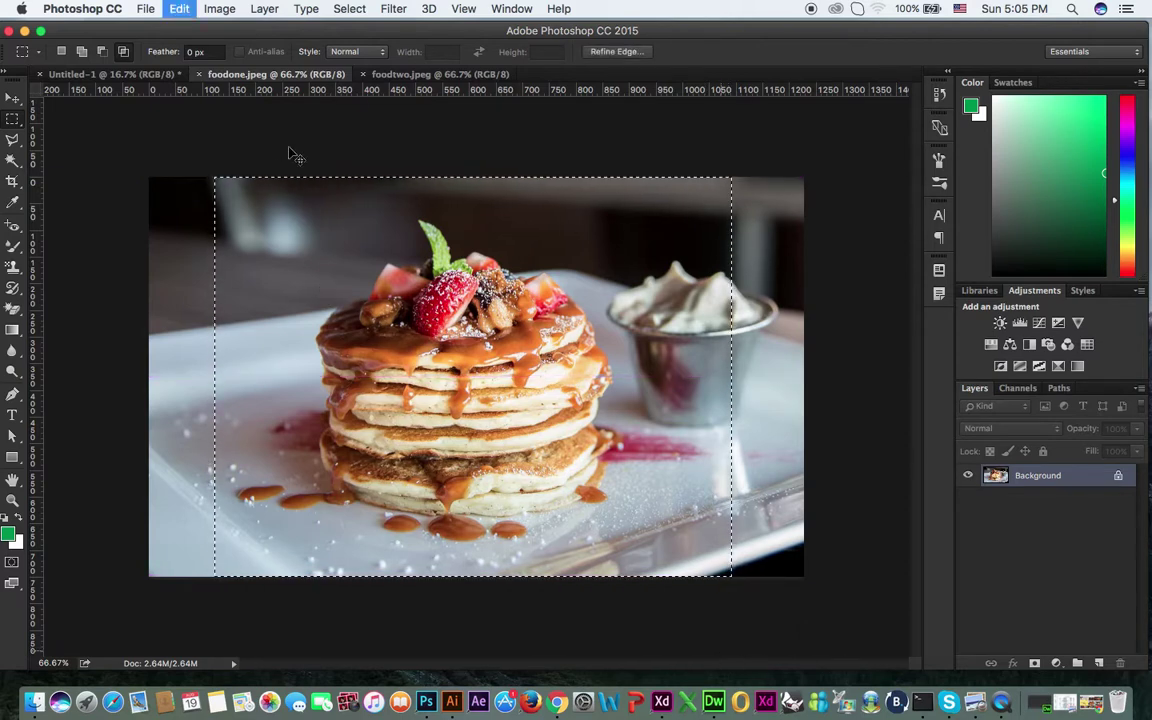
In the brochure, select the left column's area between the two burger guides and paste the pancake photo into it above the Background layer.
left_click(129, 75)
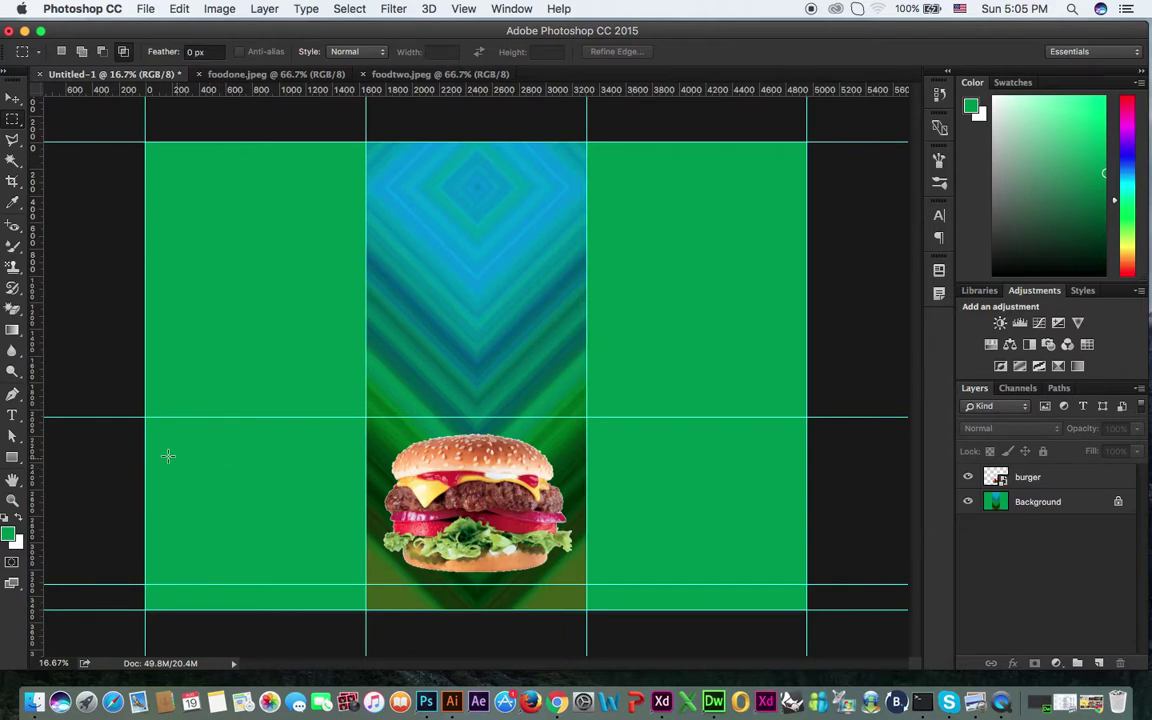
left_click_drag(134, 420, 366, 586)
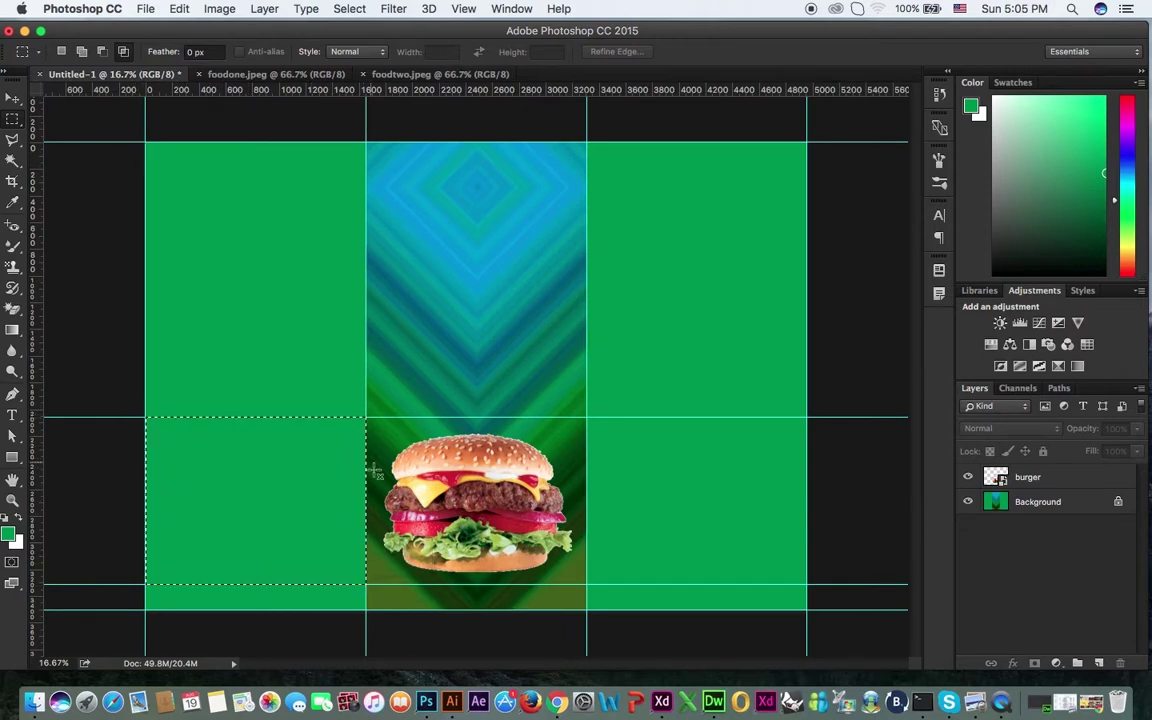
left_click(179, 8)
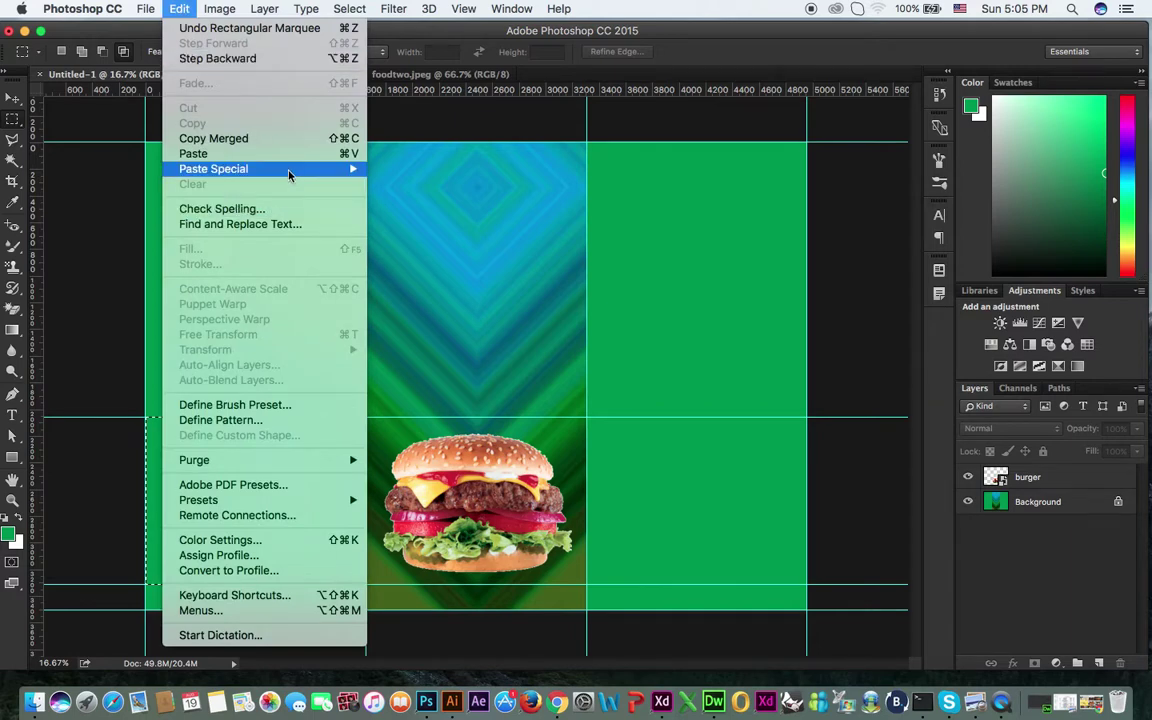
mouse_move(290, 174)
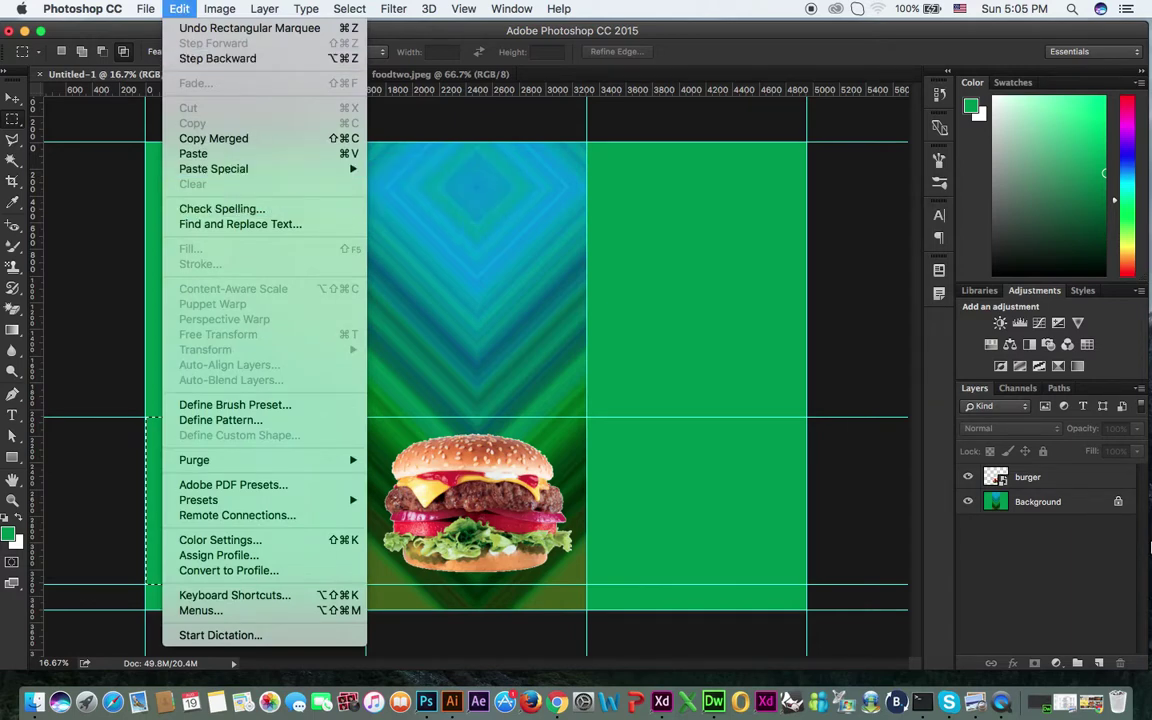
left_click(1050, 501)
left_click(1049, 503)
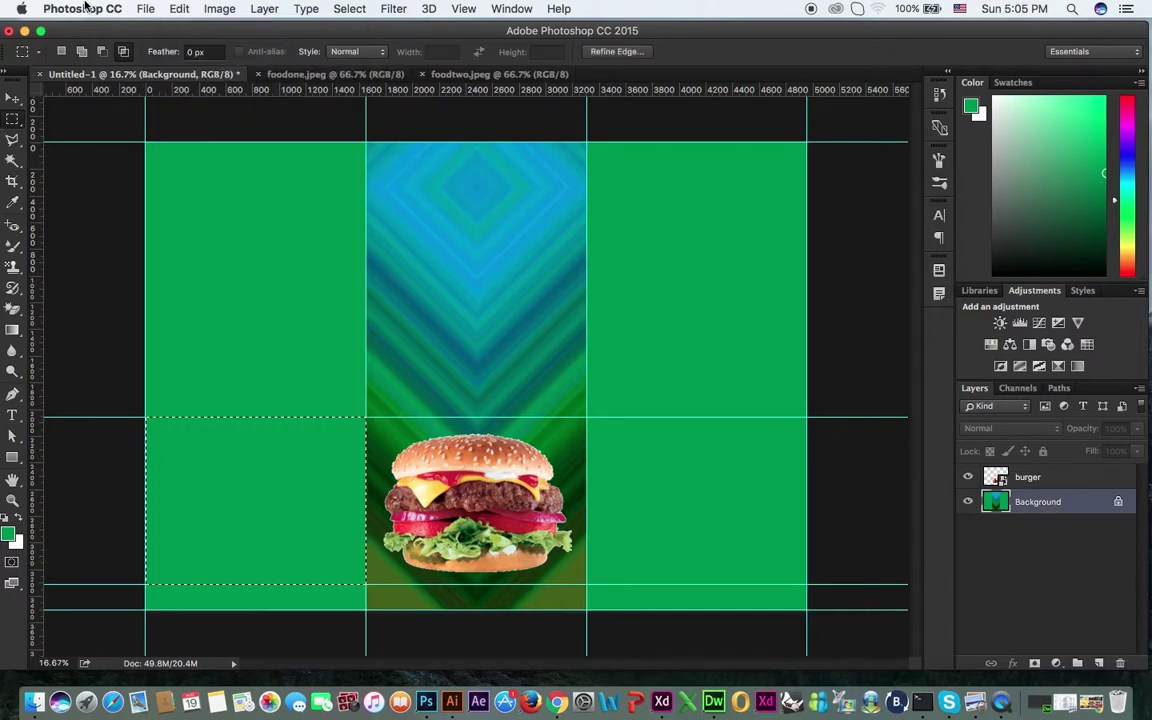
left_click(180, 9)
mouse_move(300, 172)
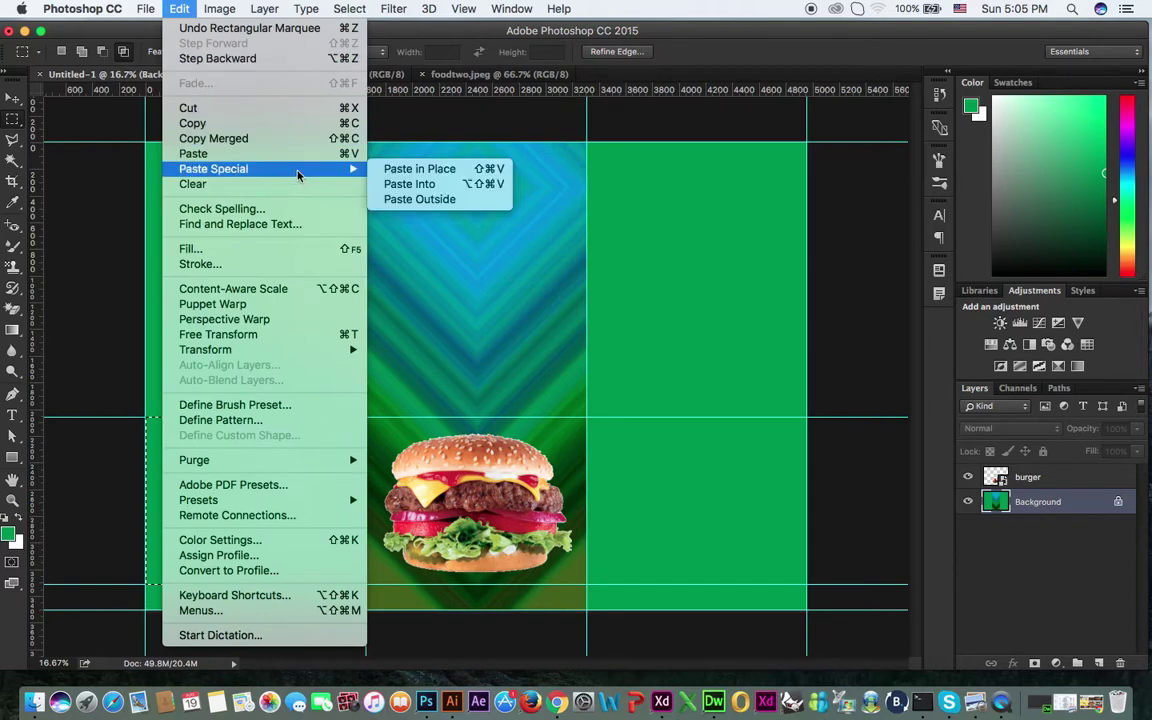
left_click(440, 185)
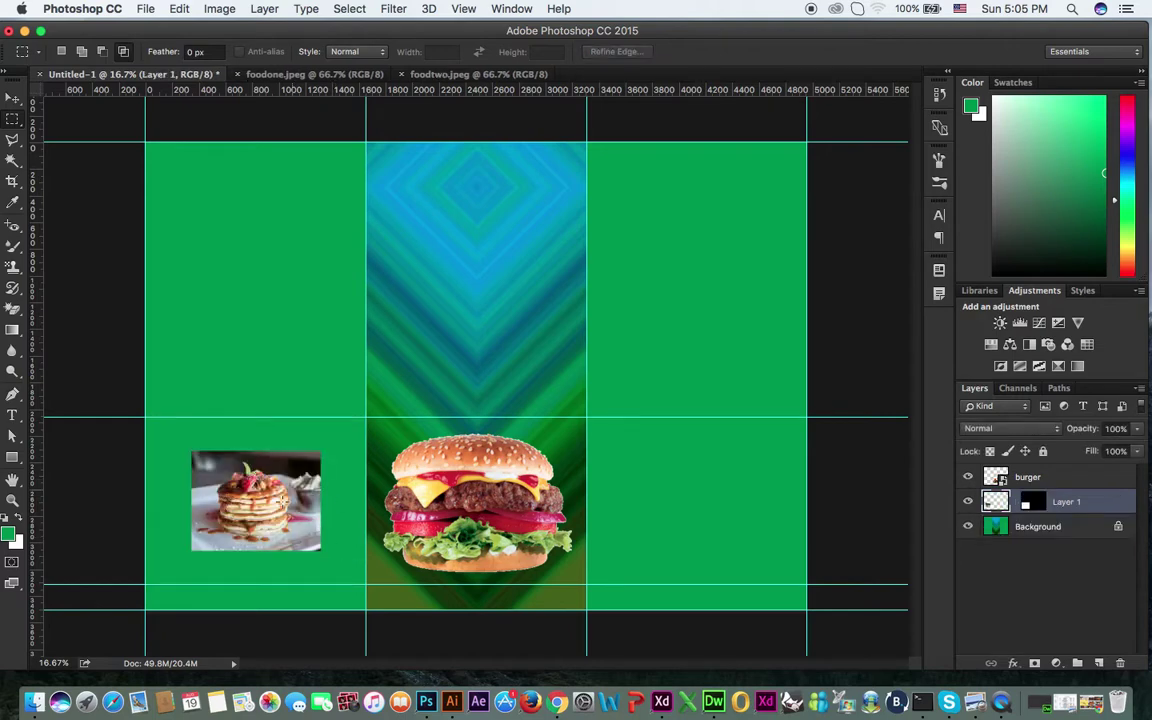
Scale the pasted pancake photo from its centre to about 195% so it fills the left column's masked area.
left_click(13, 97)
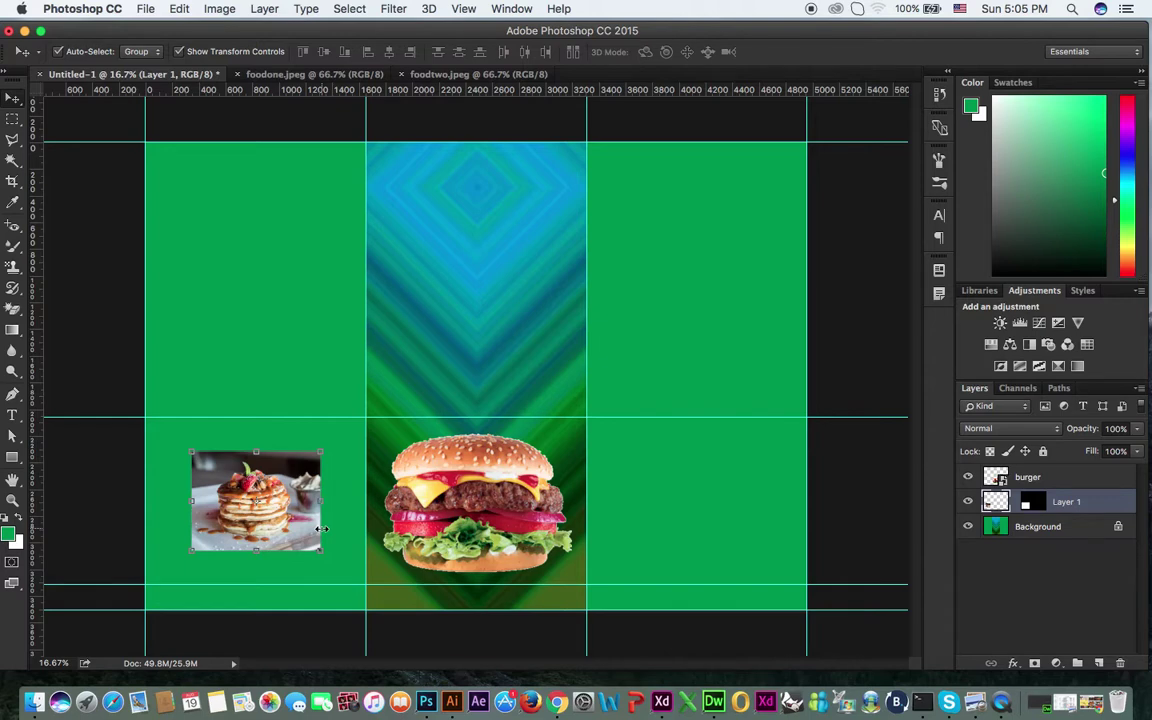
key("super+t")
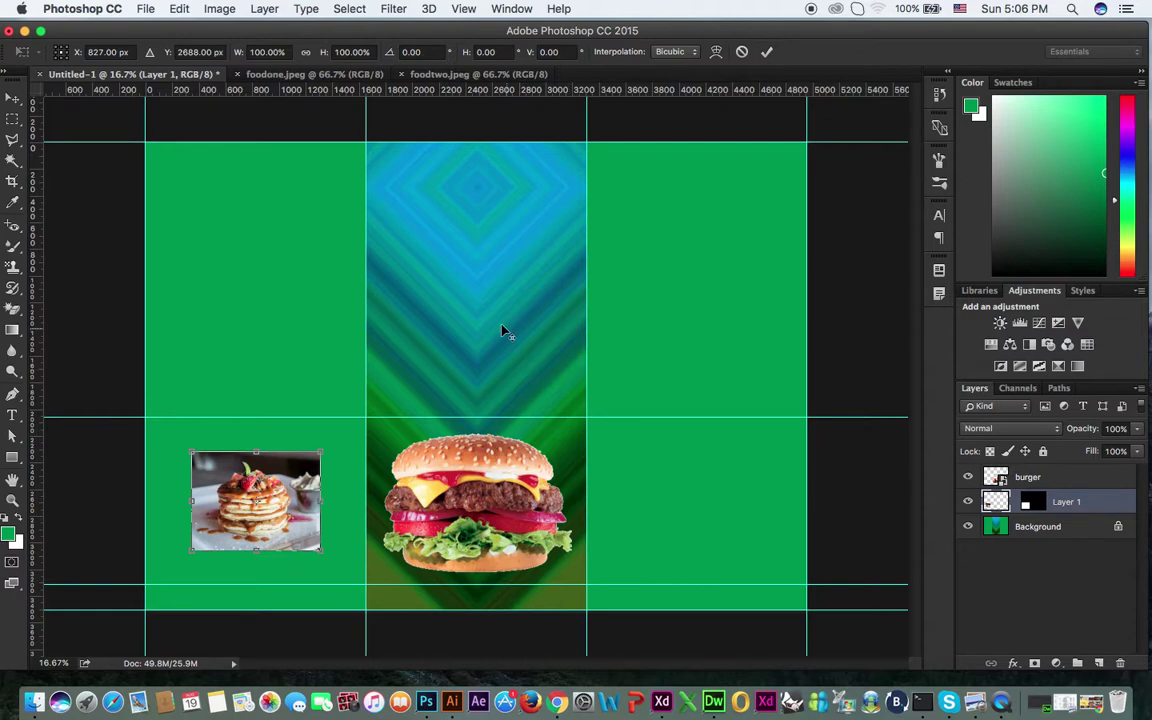
left_click_drag(321, 550, 384, 596)
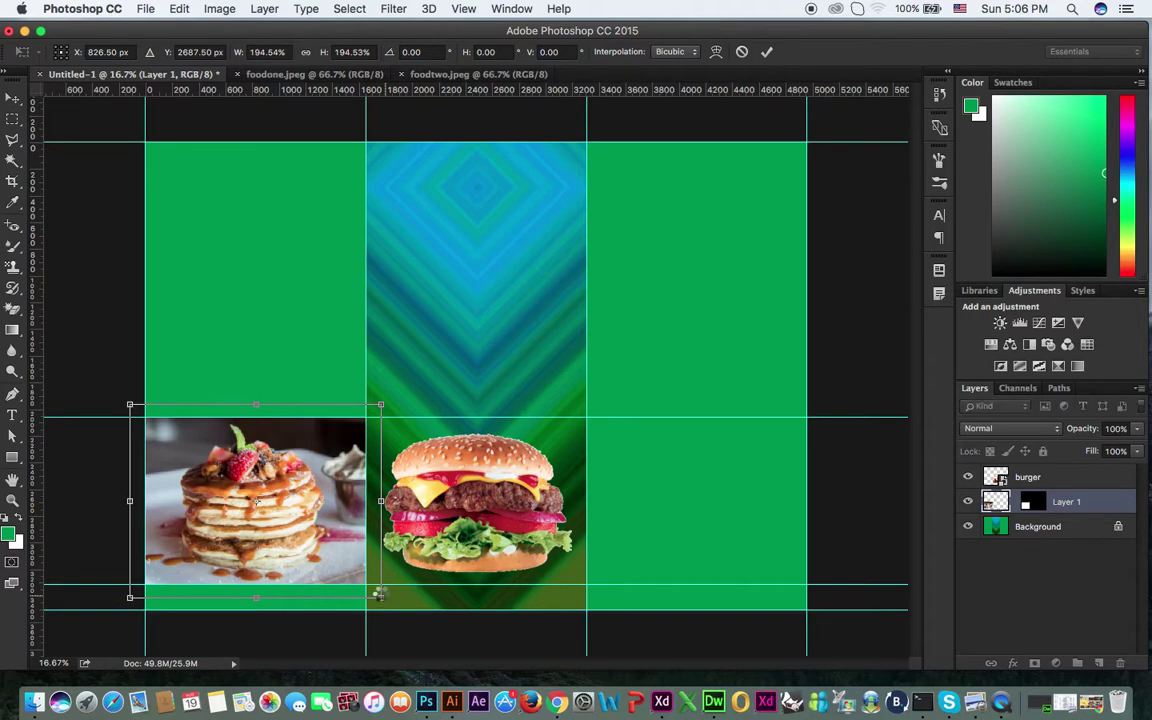
key("Return")
left_click(117, 370)
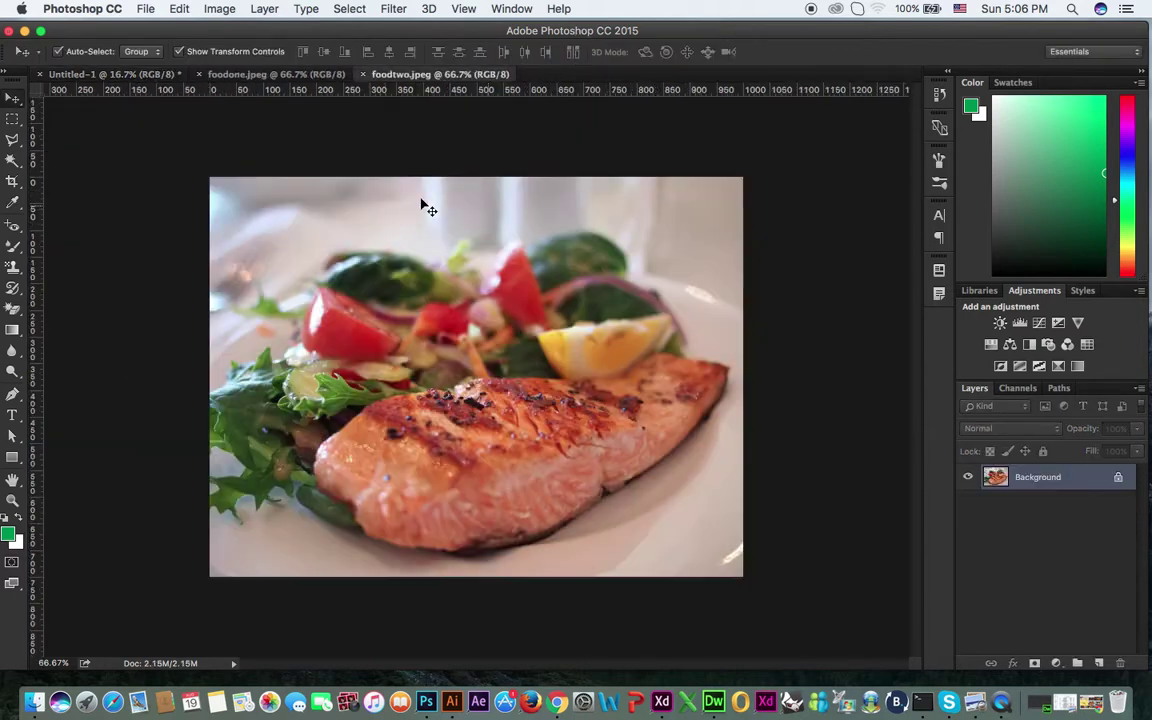
Copy the whole foodtwo.jpeg photo and paste it into a selection of the brochure's right column between the burger guides, above the Background layer.
key("super+a")
key("super+c")
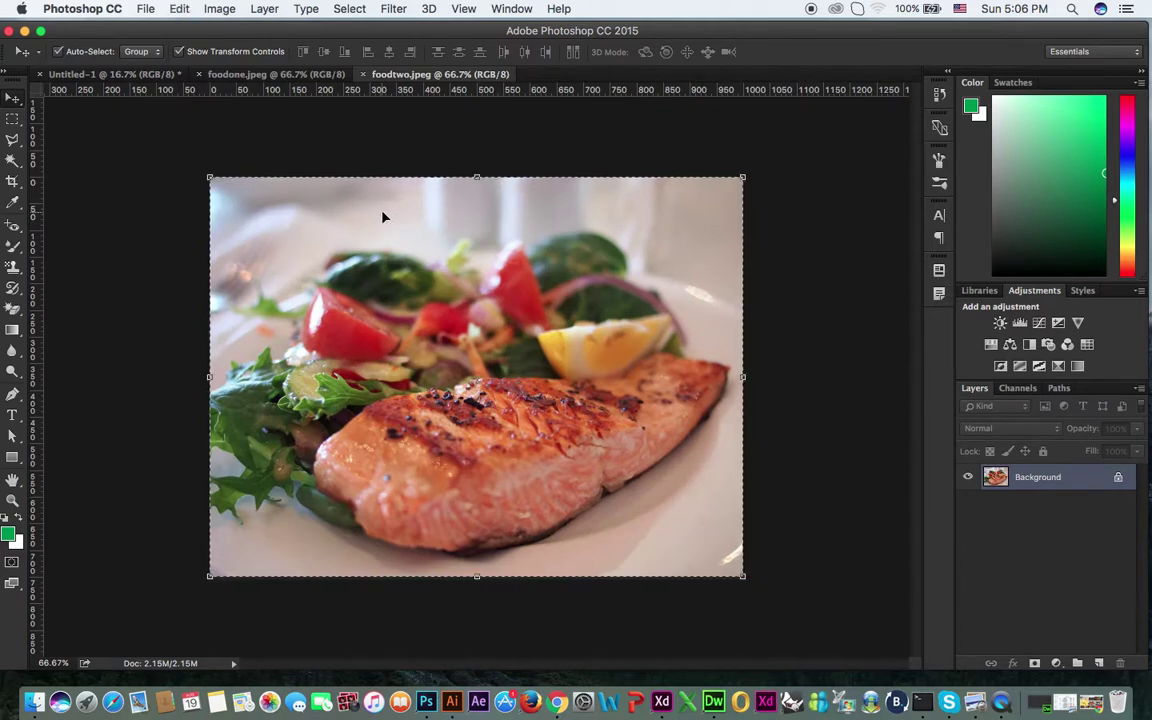
left_click(110, 74)
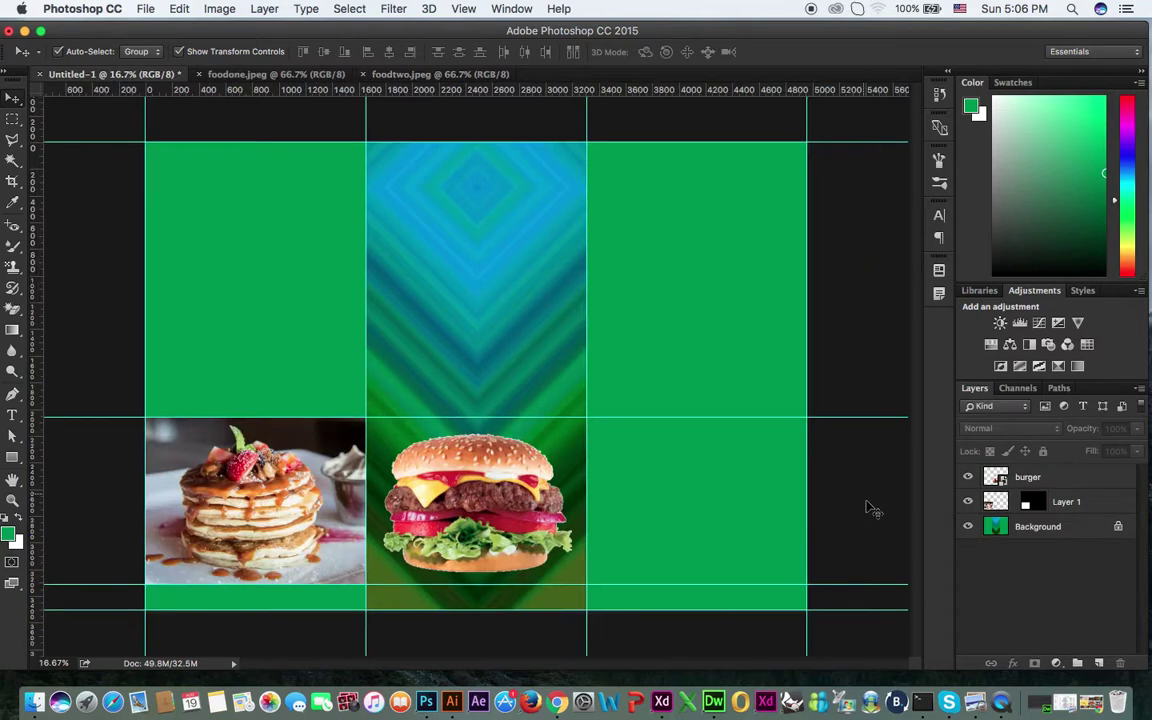
left_click(12, 119)
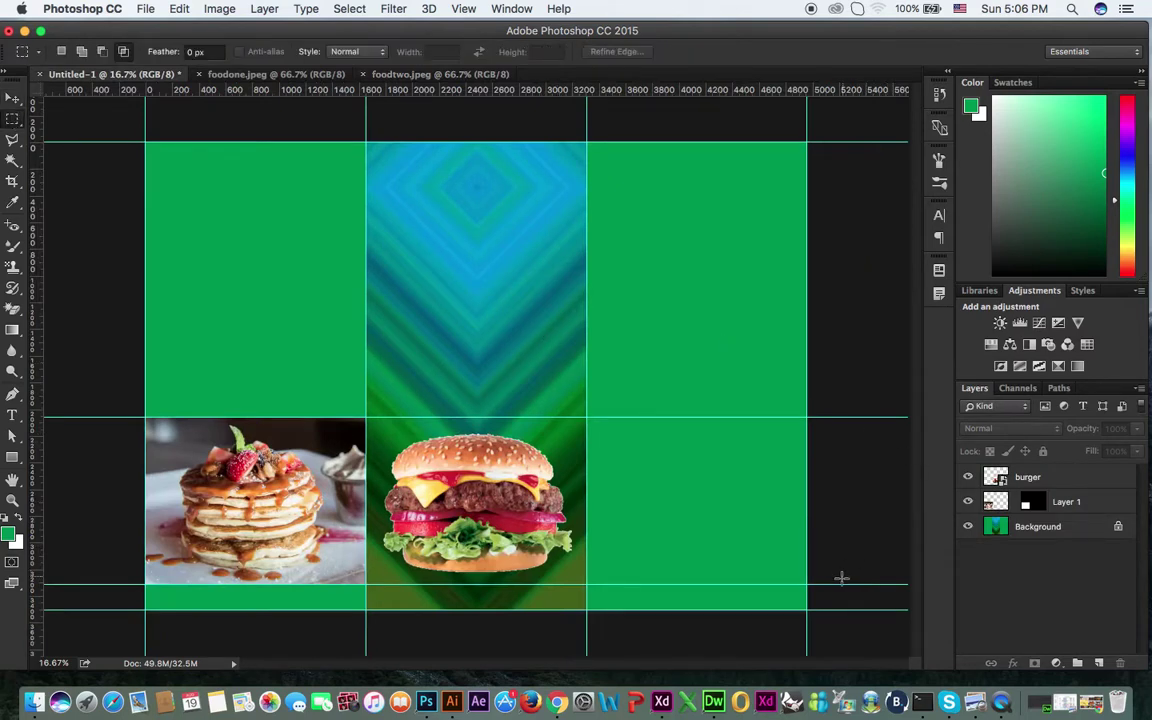
left_click_drag(813, 583, 587, 418)
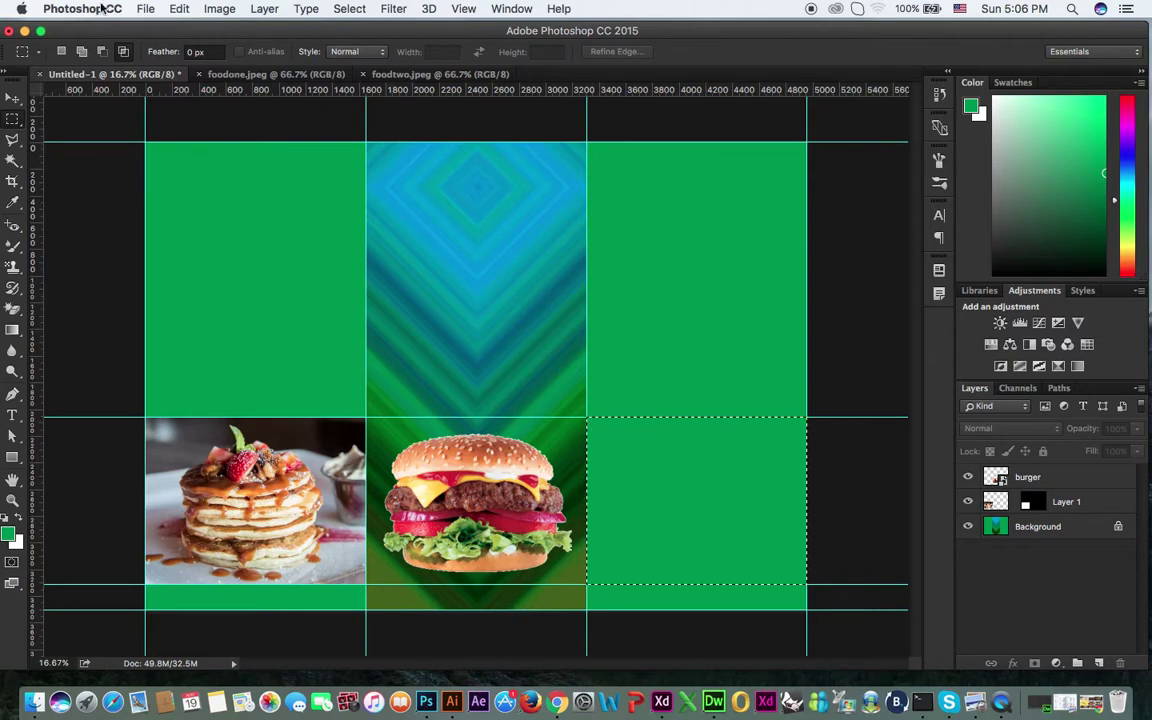
left_click(178, 9)
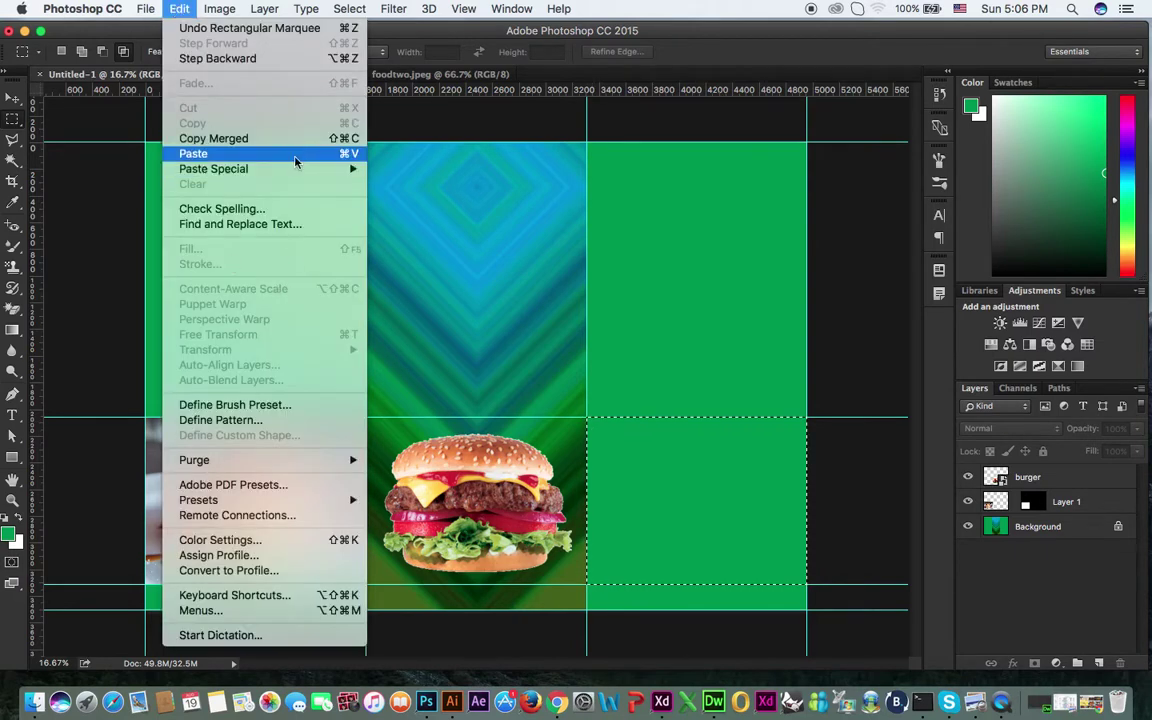
mouse_move(290, 172)
left_click(1050, 534)
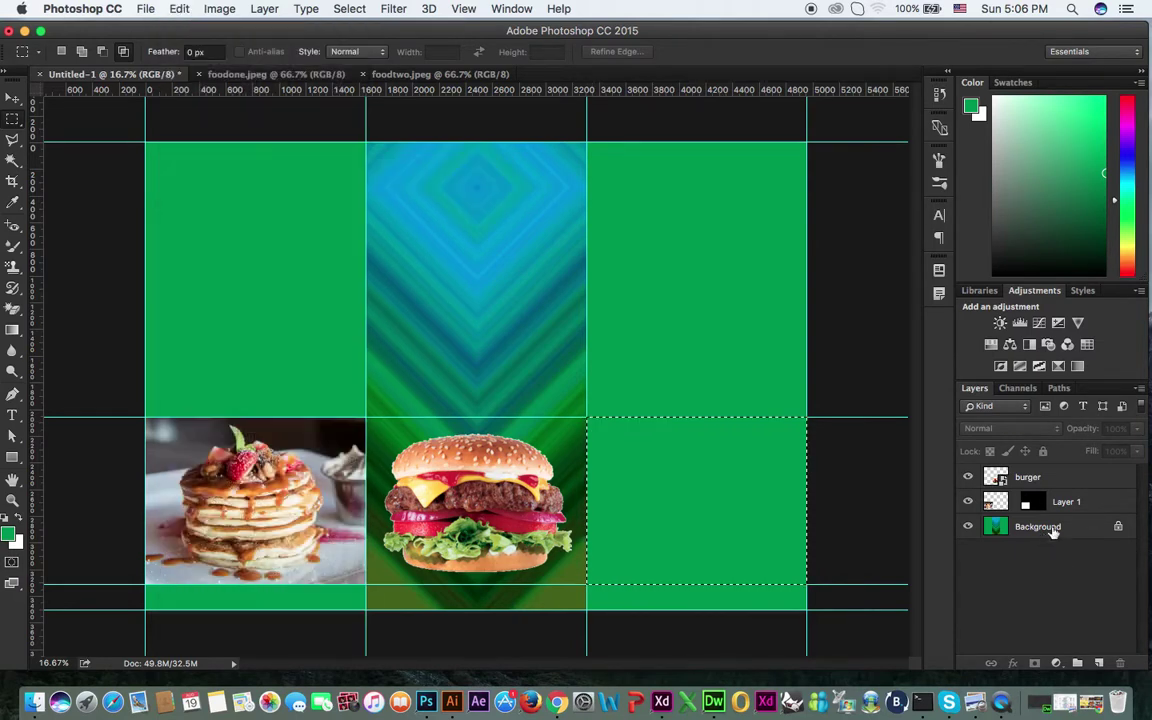
left_click(1052, 530)
left_click(178, 9)
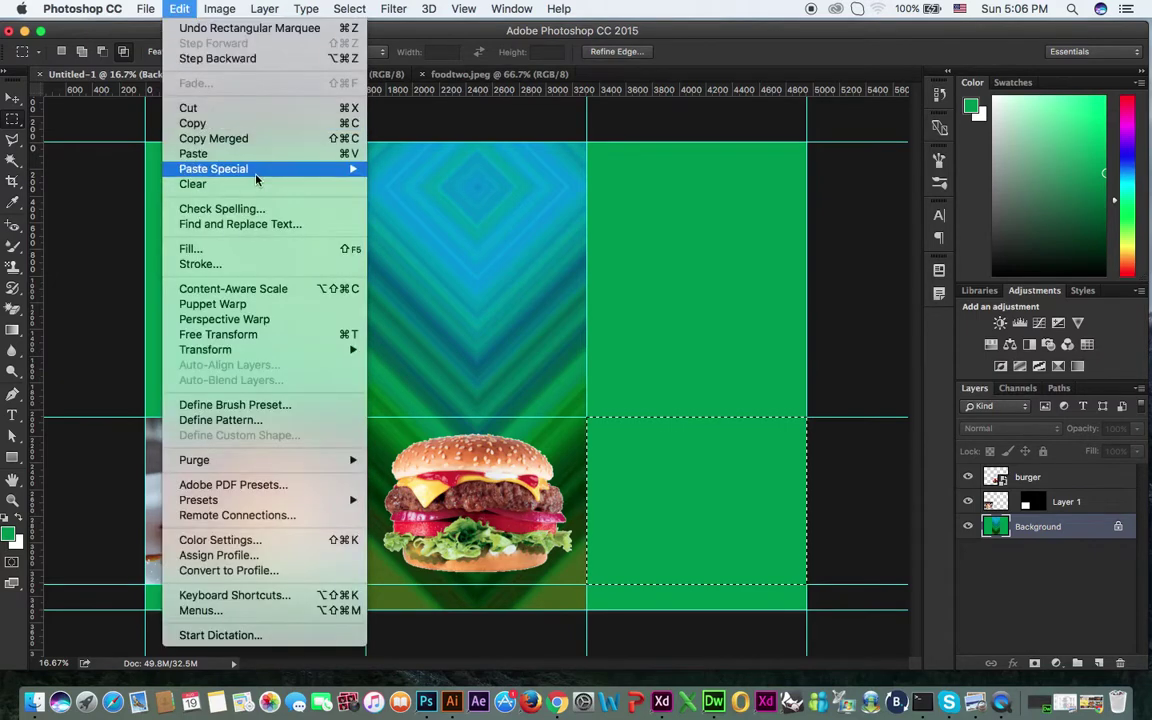
mouse_move(235, 168)
left_click(390, 188)
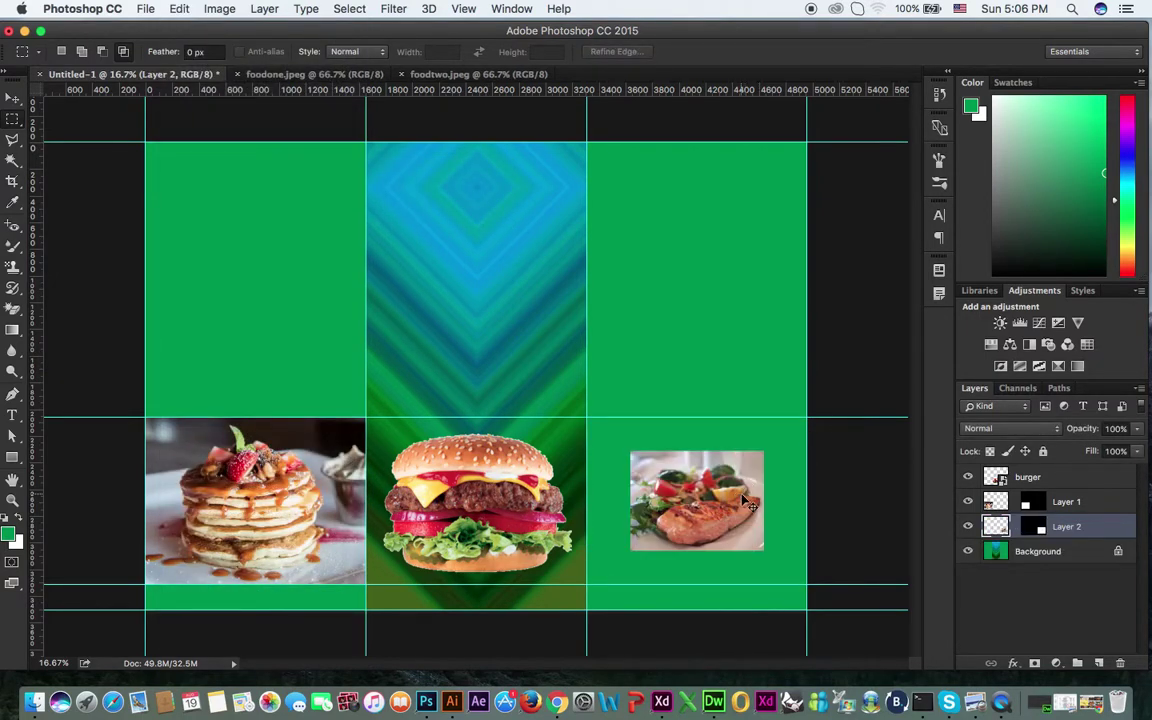
Scale the pasted fish photo from its centre to about 182% so it fills the right column's masked area.
key("ctrl+t")
left_click_drag(764, 549, 820, 590)
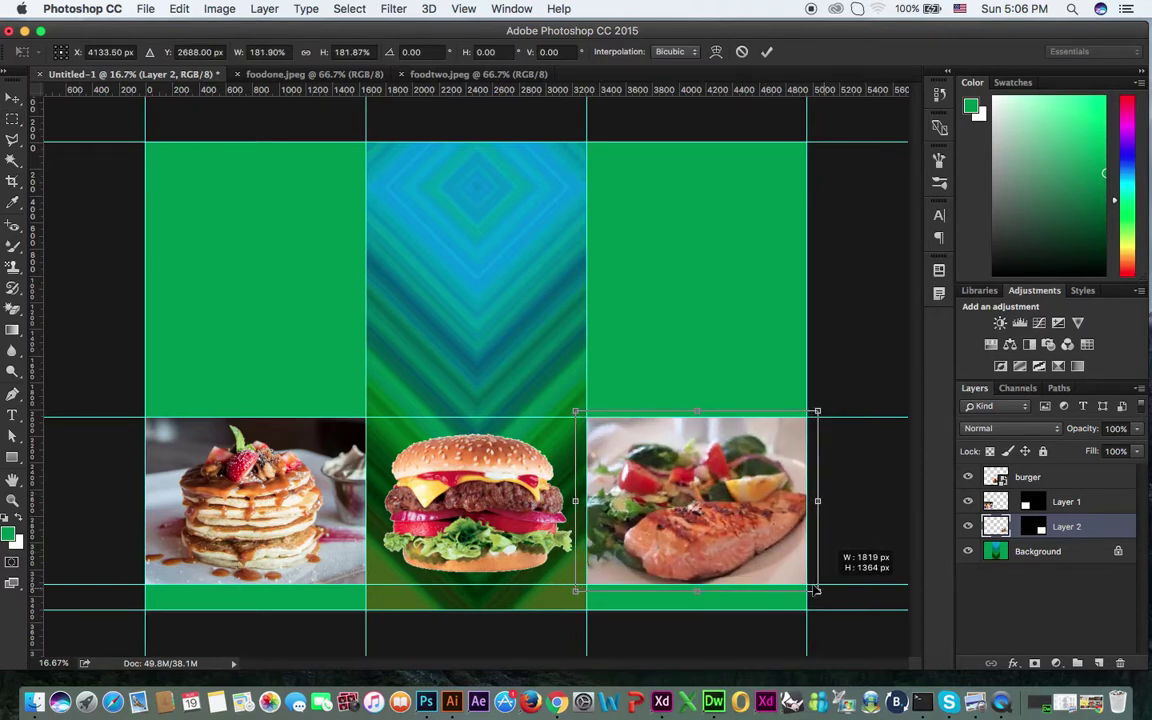
key("Return")
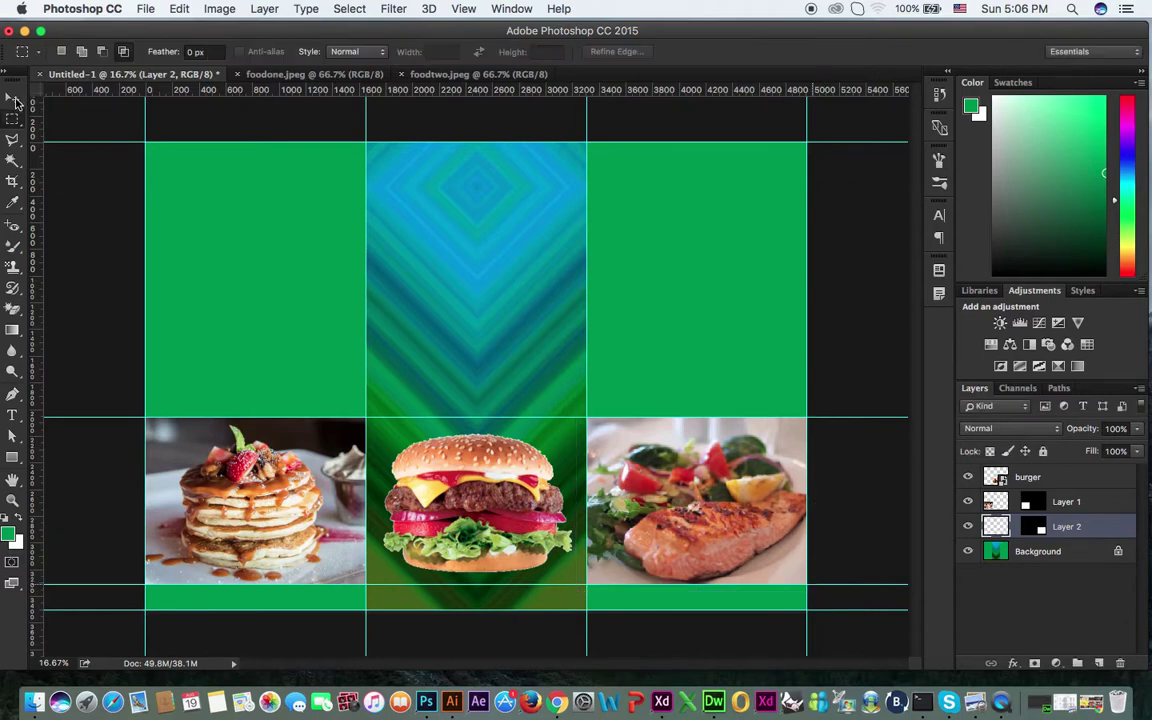
Move the burger straight up in the middle column so it sits just above the upper burger guide, and deselect it.
left_click(13, 98)
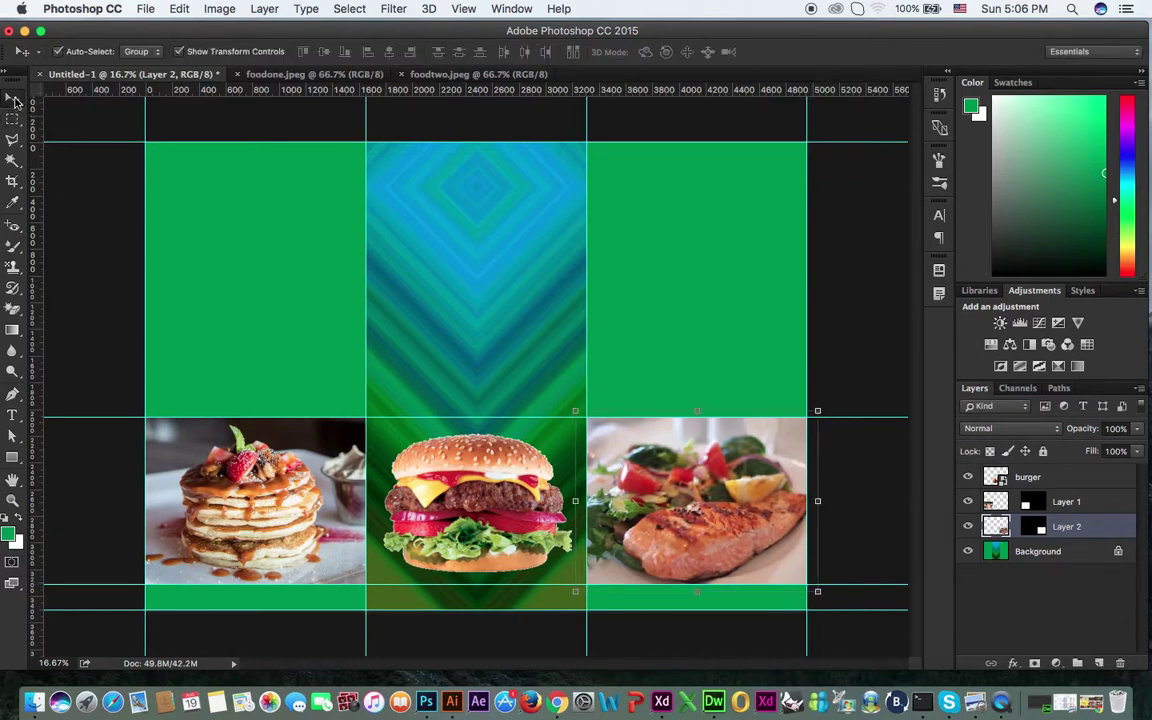
left_click(468, 440)
left_click_drag(512, 470, 522, 300)
left_click(838, 318)
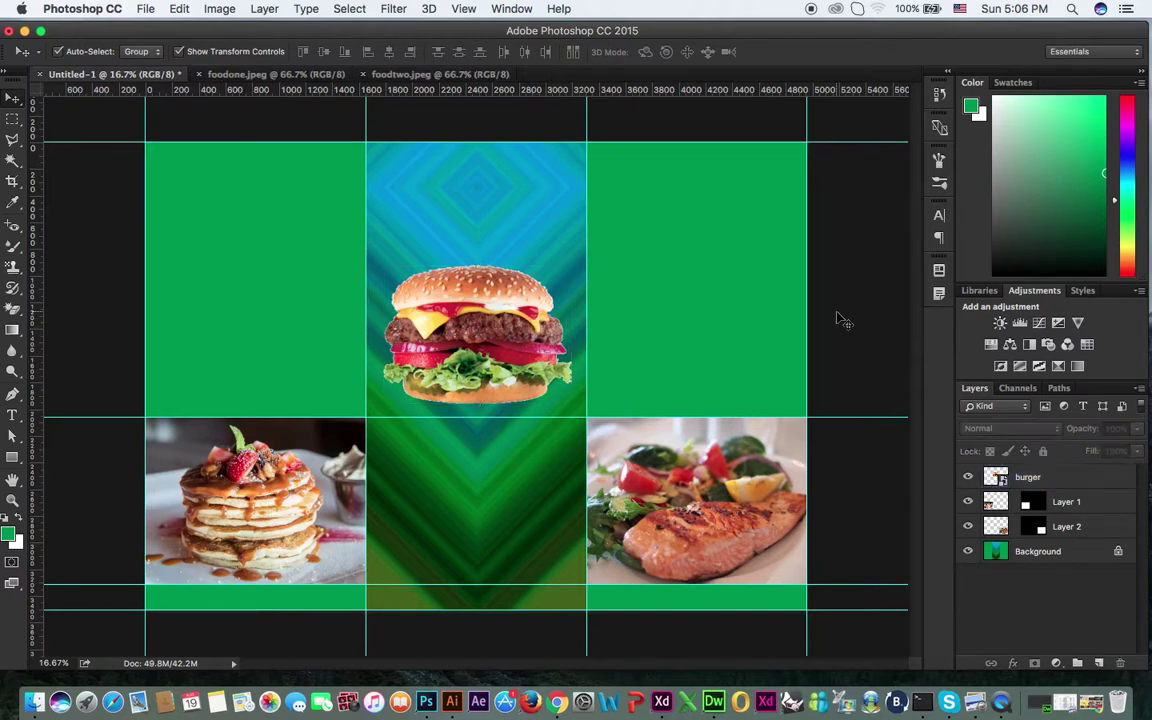
Start a text layer in the upper part of the left green column and set its text colour to ffffff.
left_click(13, 416)
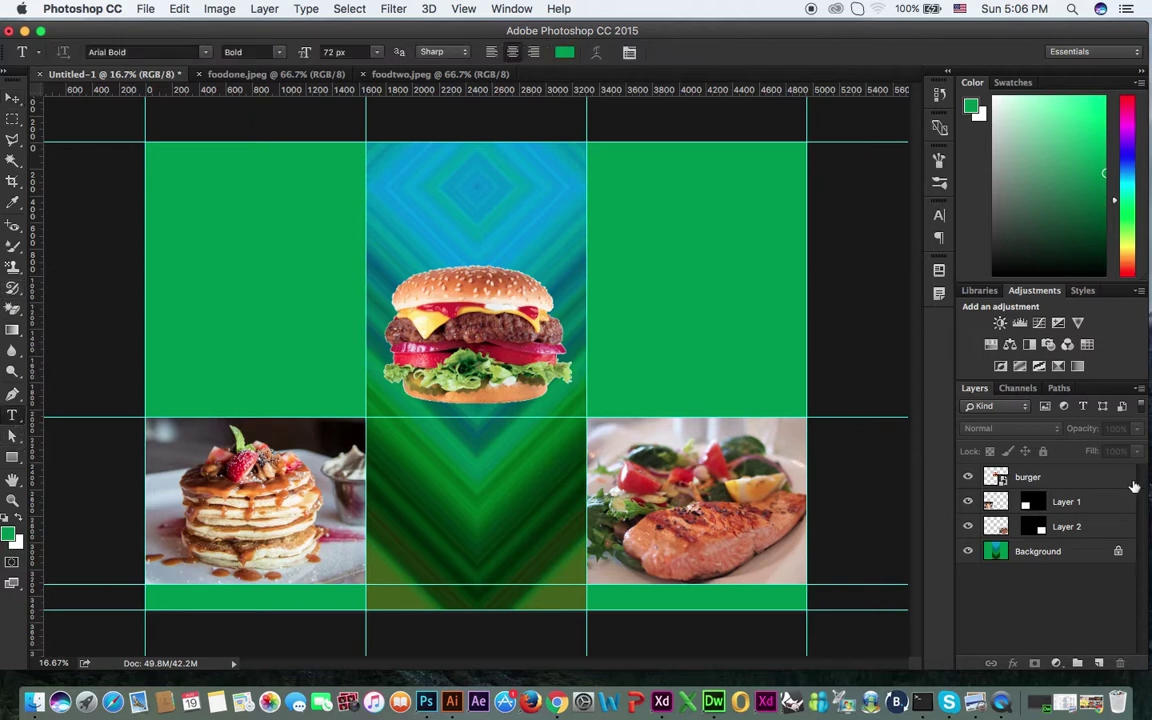
left_click(312, 214)
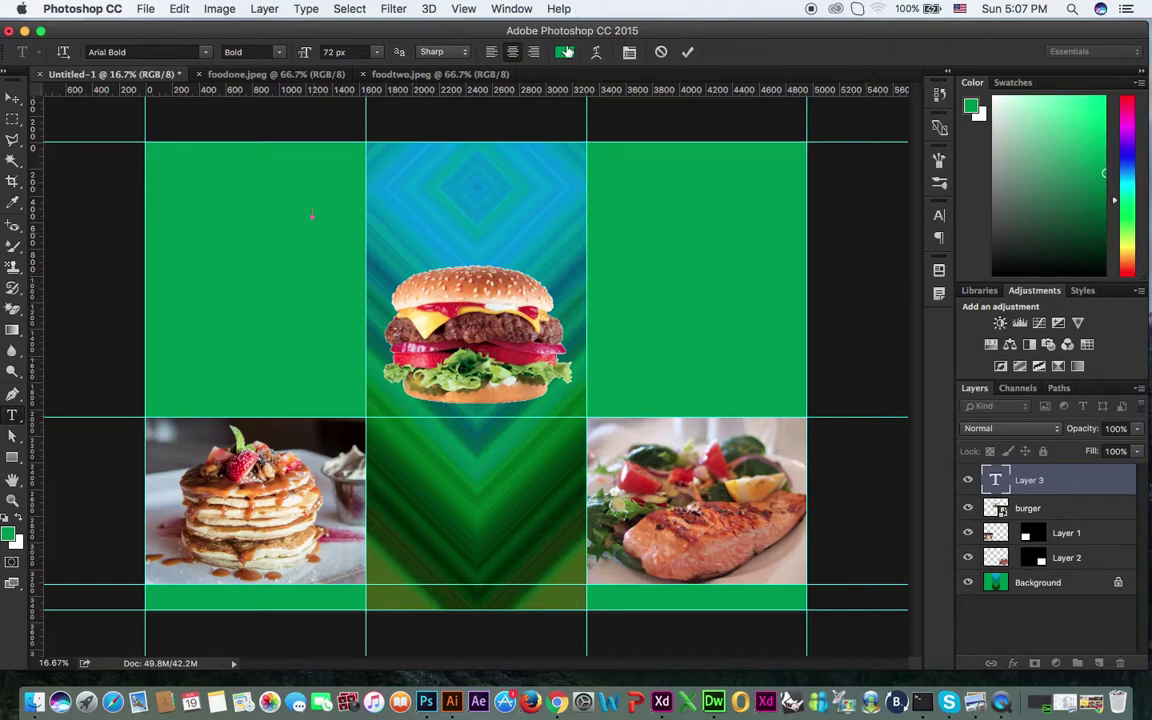
left_click(565, 53)
type("ffffff")
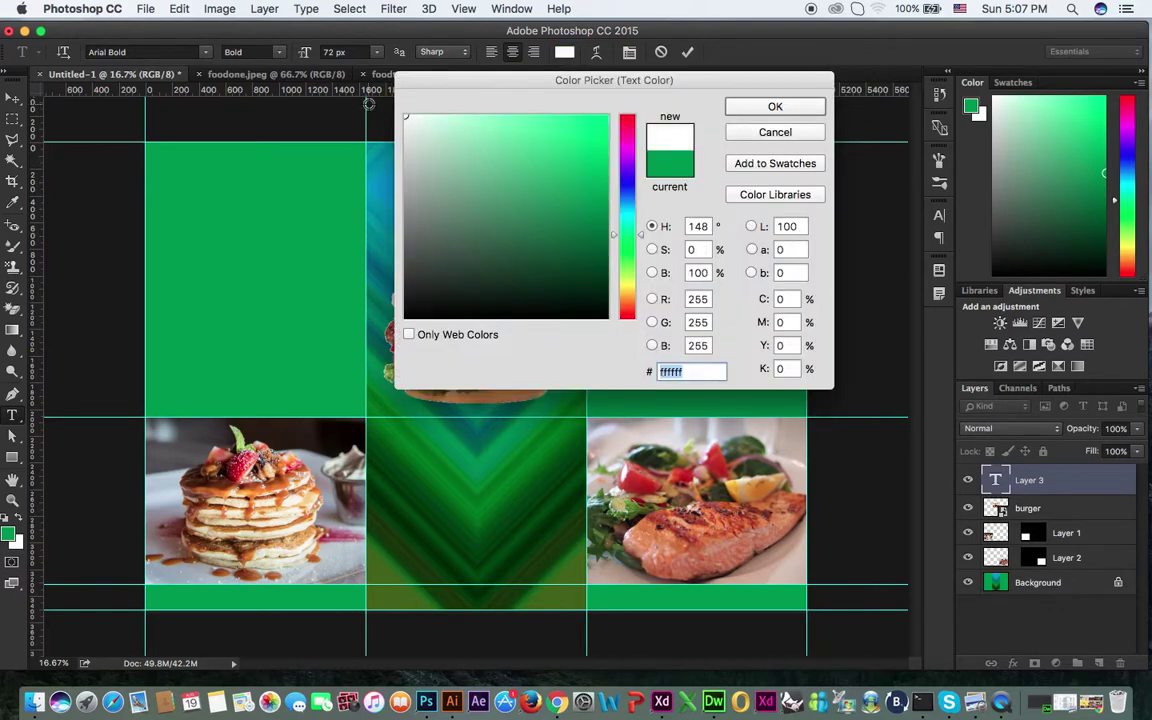
key("Return")
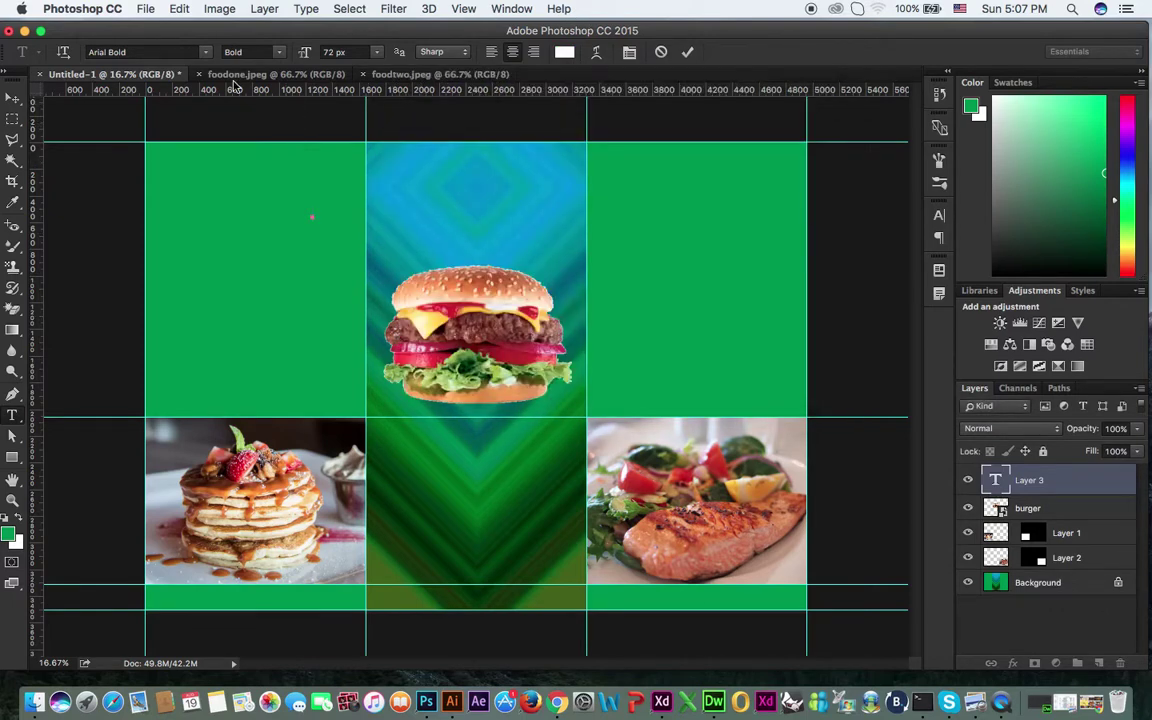
Set the font of the new text layer to Calibri Bold Italic.
left_click(163, 53)
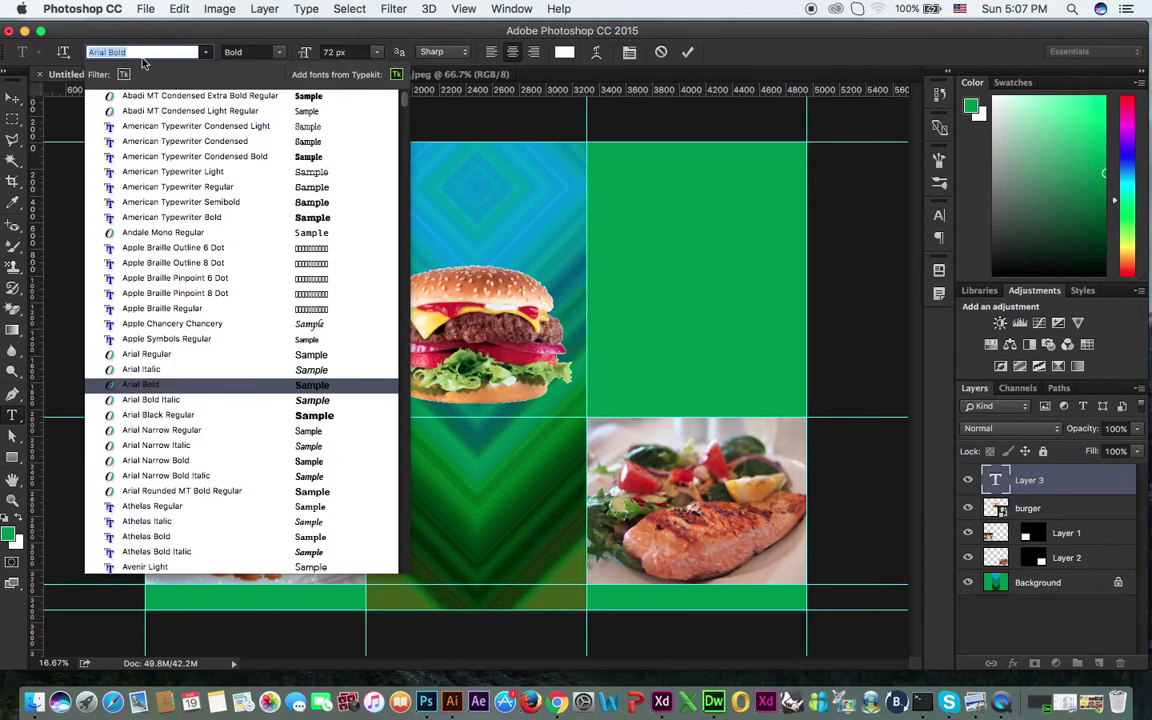
type("CAL")
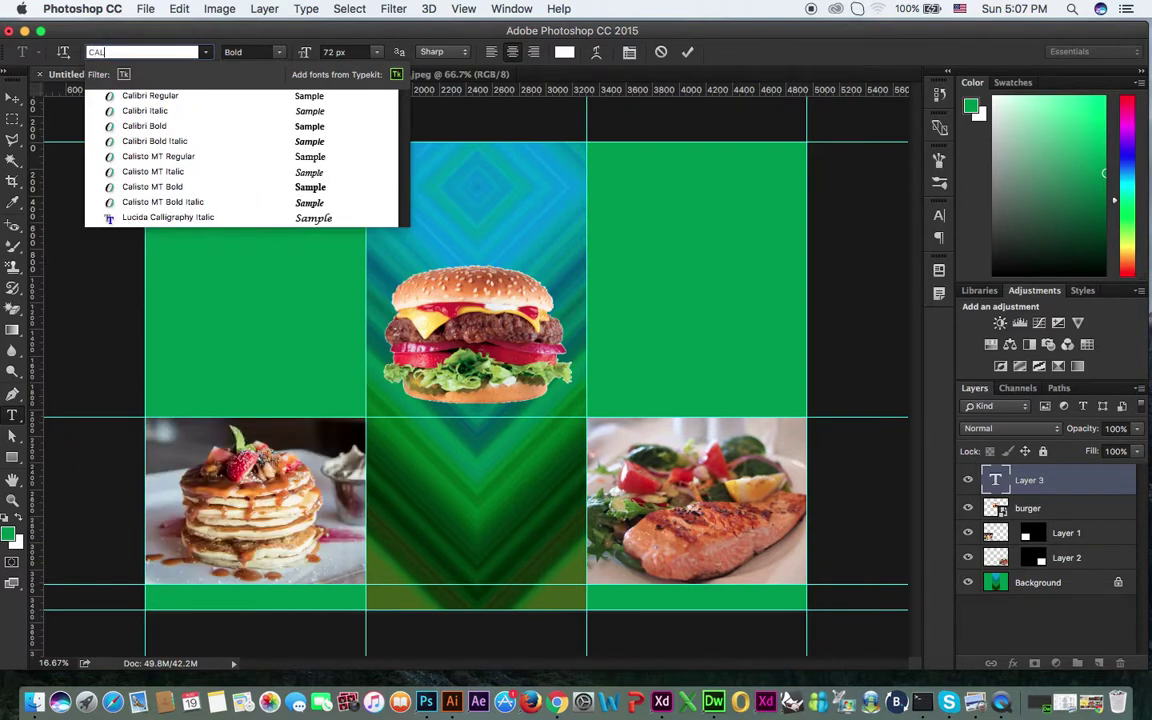
key("Down")
key("Down")
key("Down")
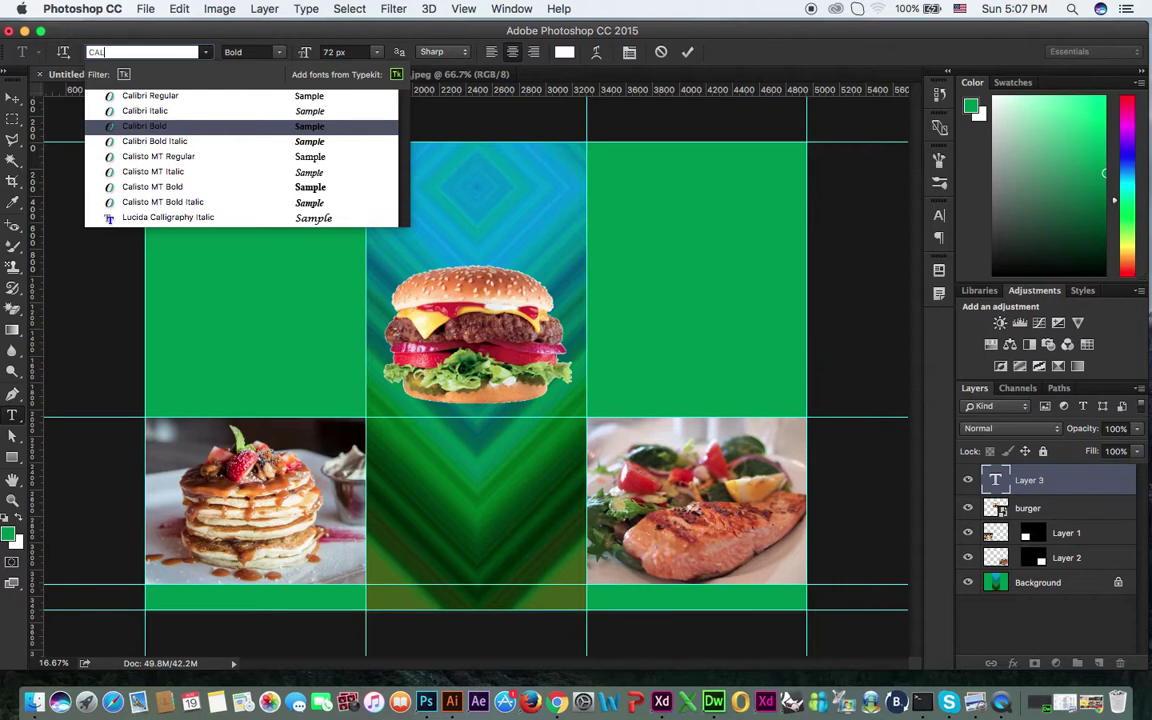
key("Down")
key("Return")
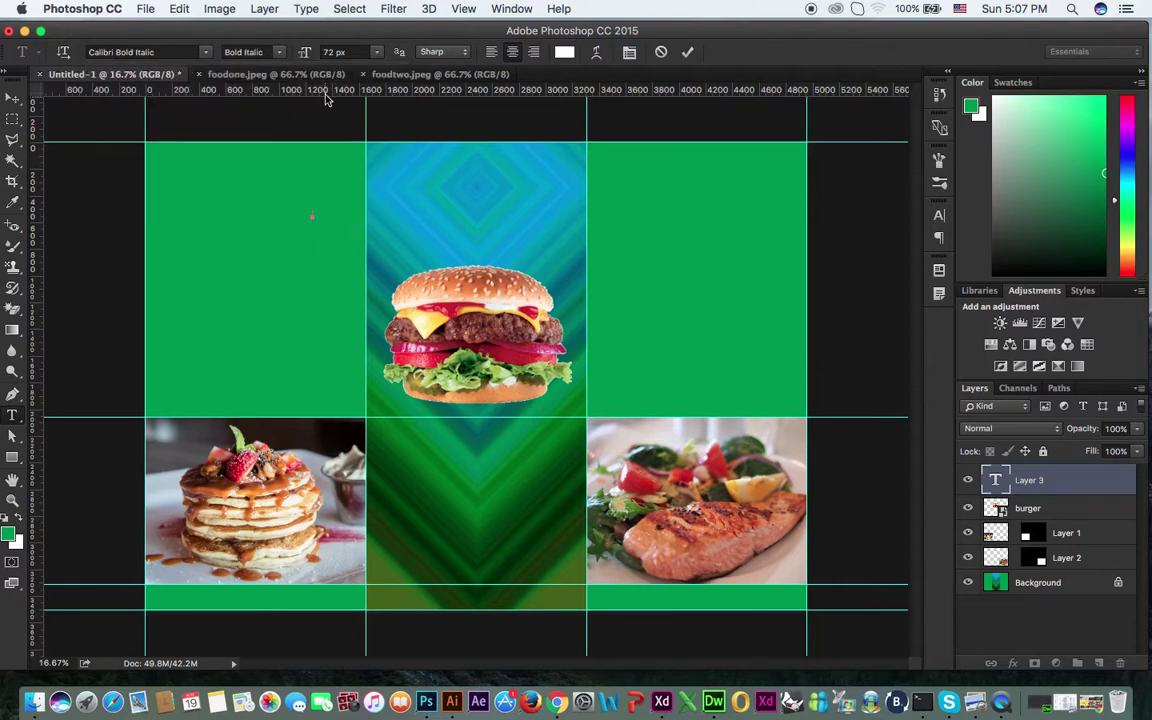
Set the text size to 200 px and enter COMPANY NAME as the heading.
left_click(320, 51)
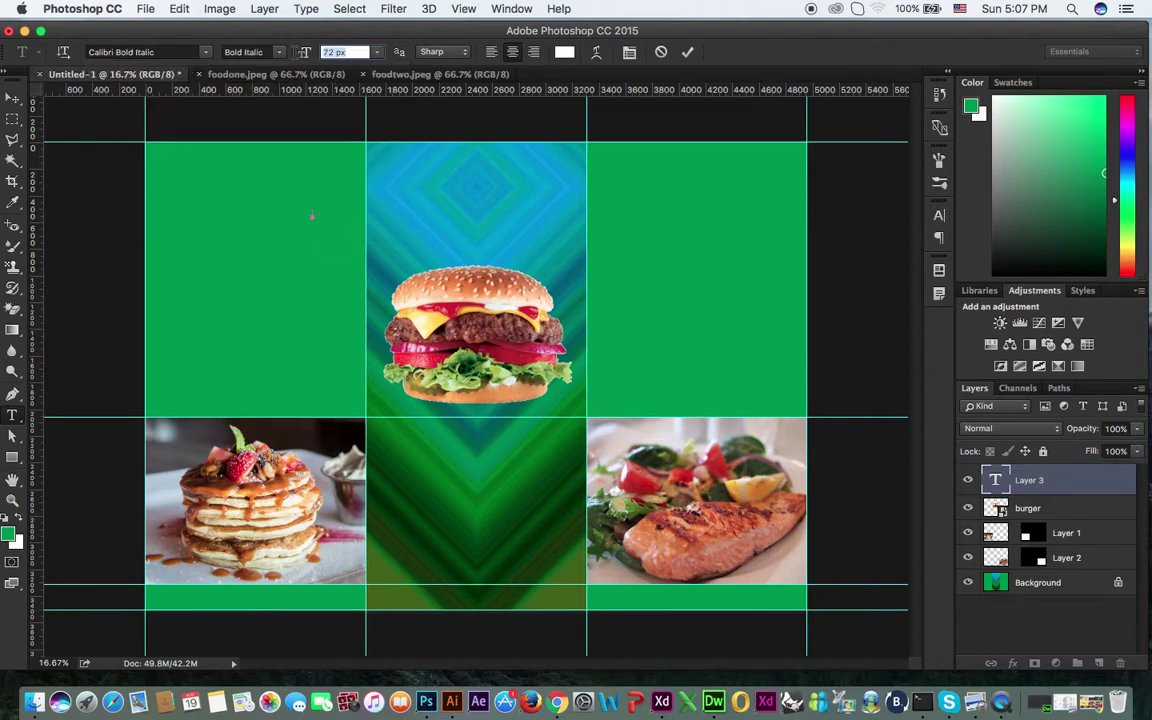
type("100")
key("Return")
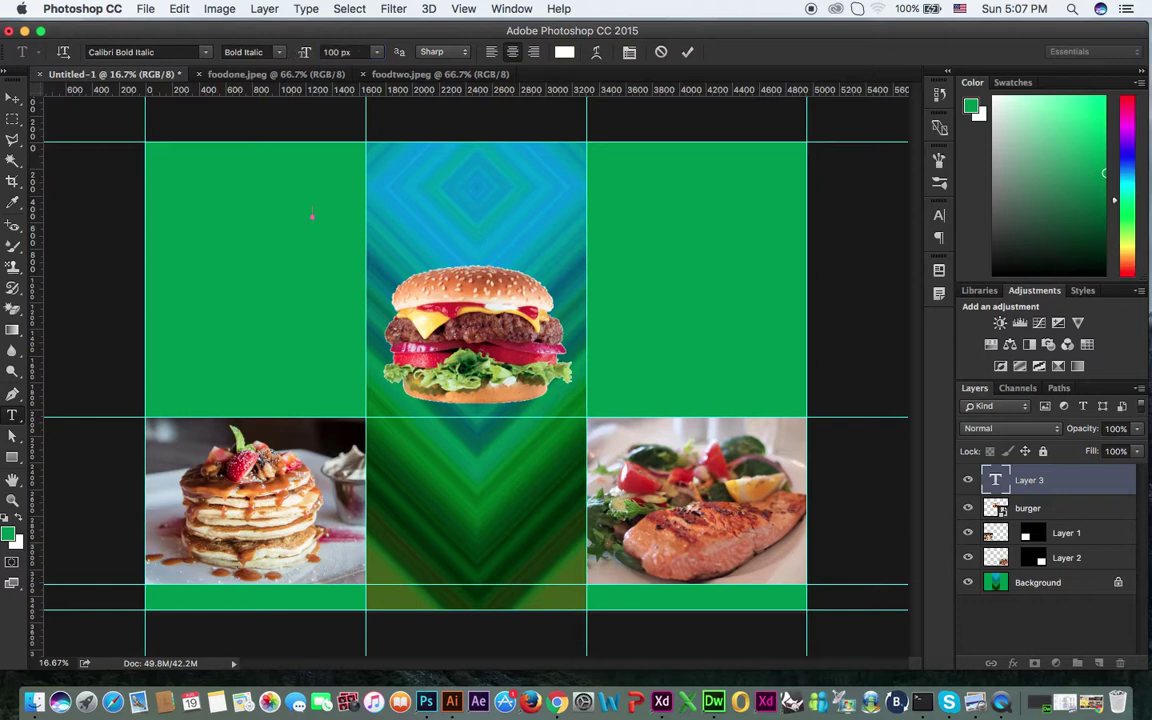
left_click_drag(360, 52, 105, 46)
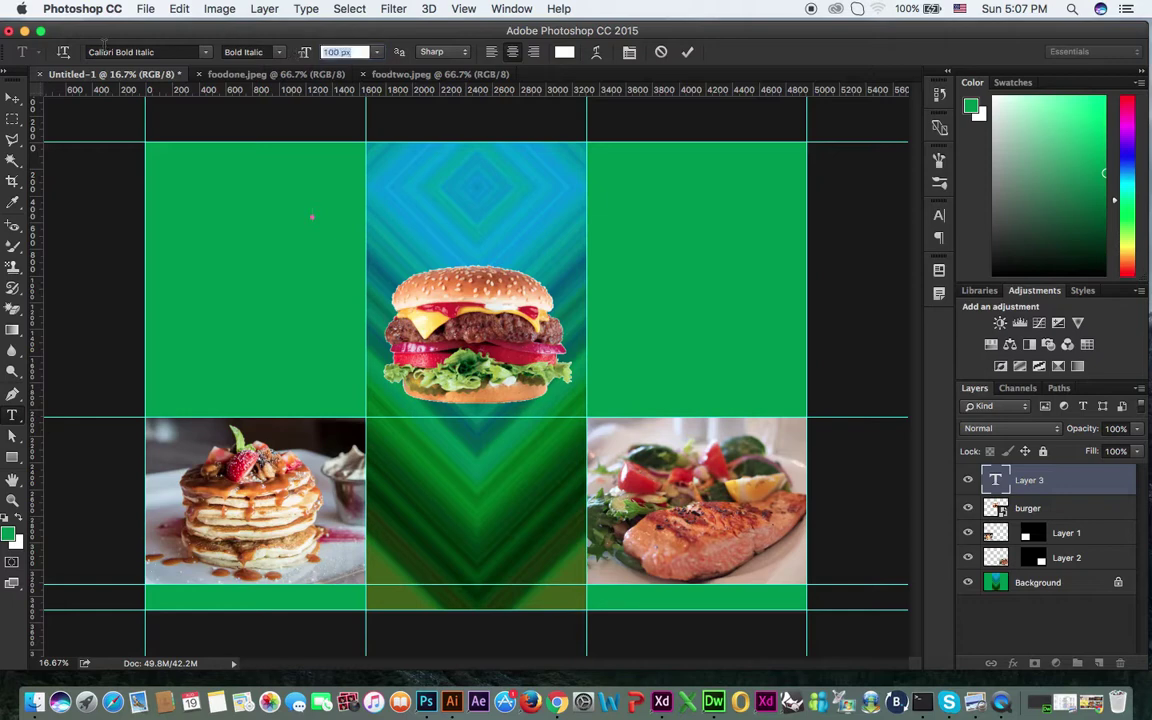
type("200")
key("Return")
type("COMPANY NAME")
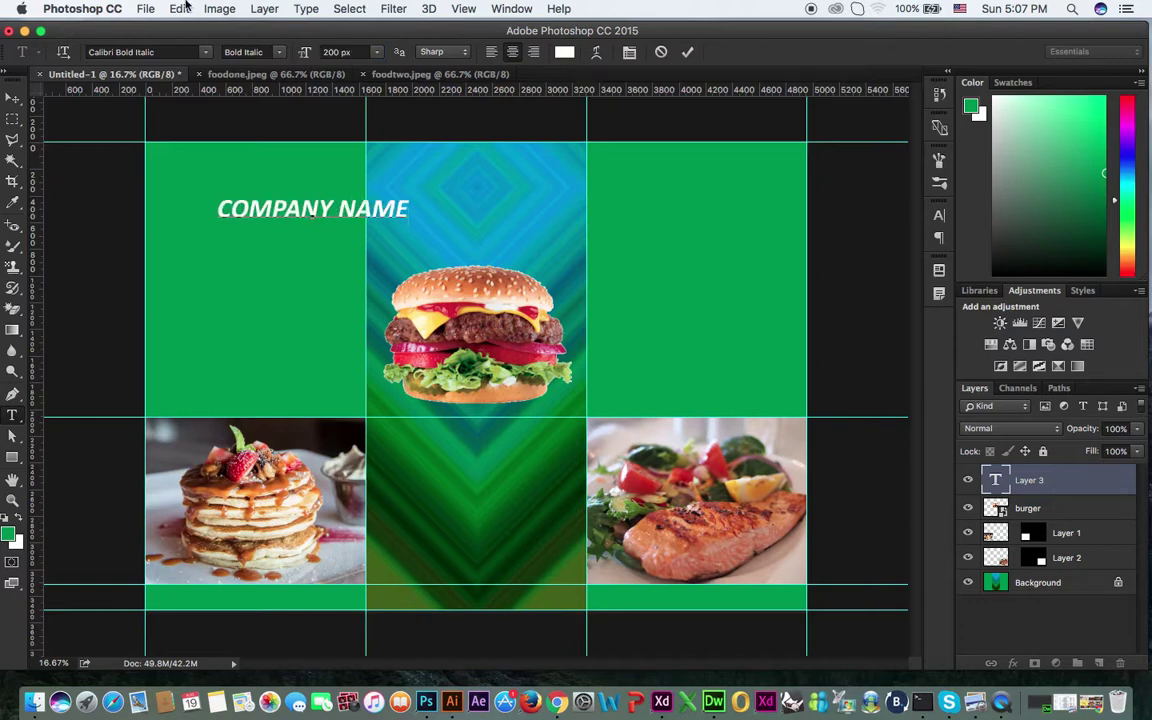
Move the COMPANY NAME heading into the middle column, centred above the burger, and deselect it.
left_click(12, 97)
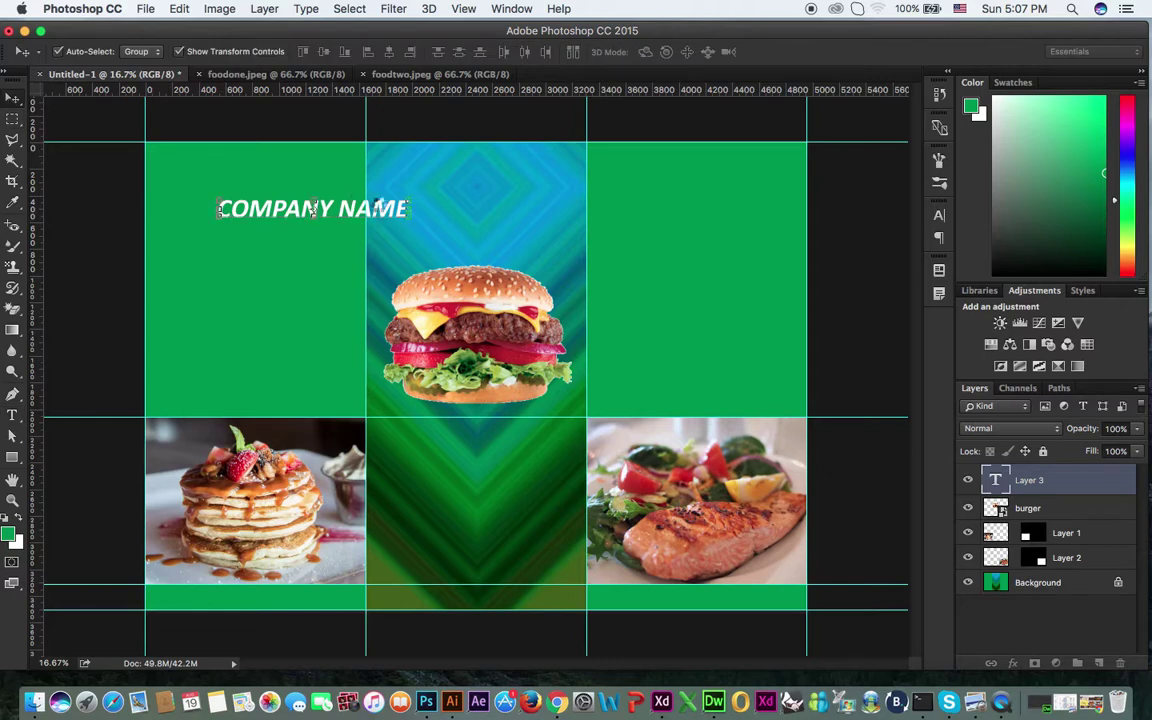
left_click_drag(359, 211, 494, 187)
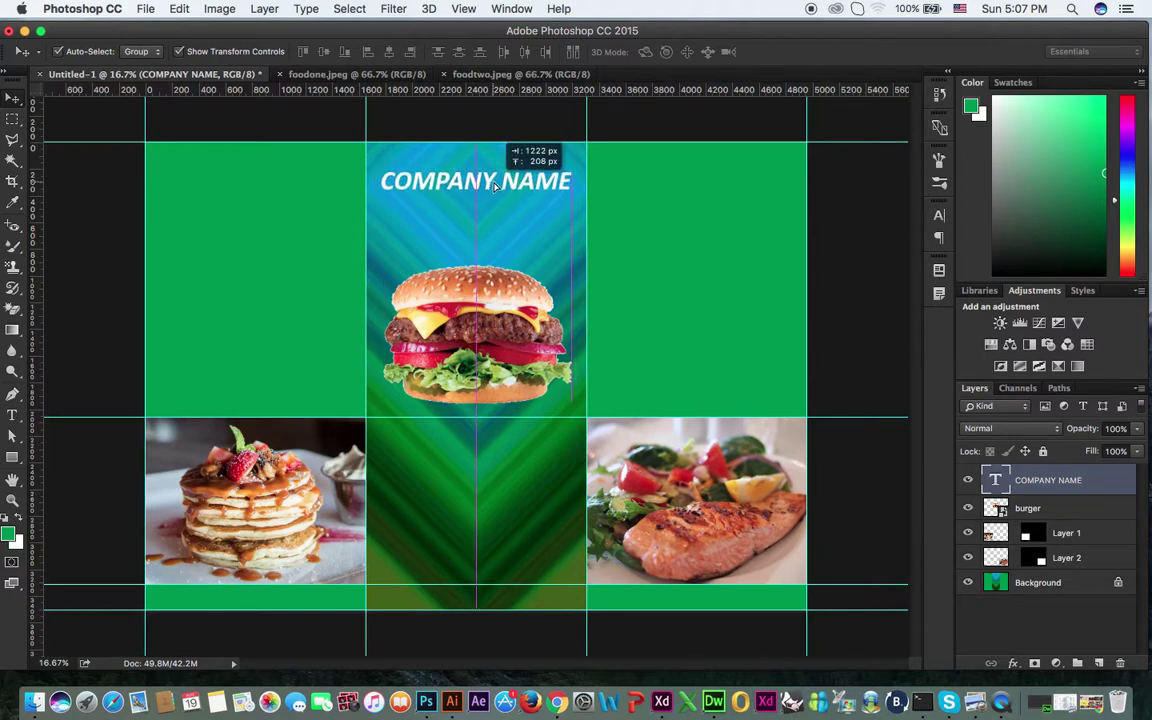
left_click_drag(494, 187, 493, 184)
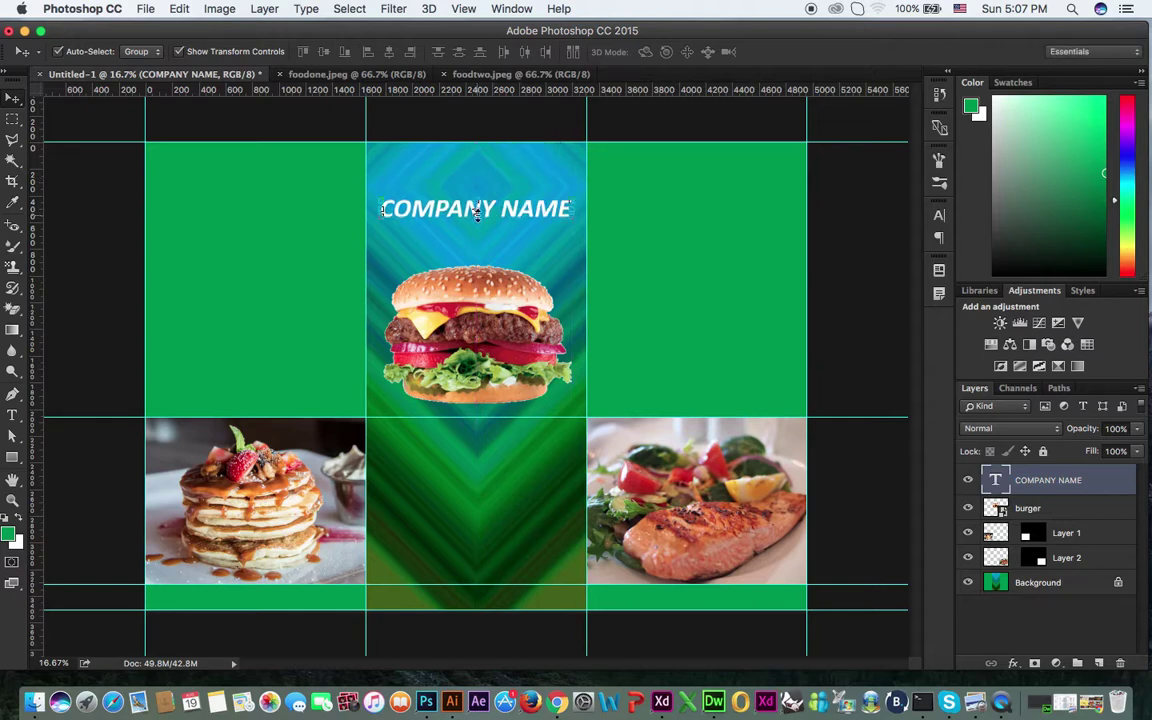
left_click(316, 265)
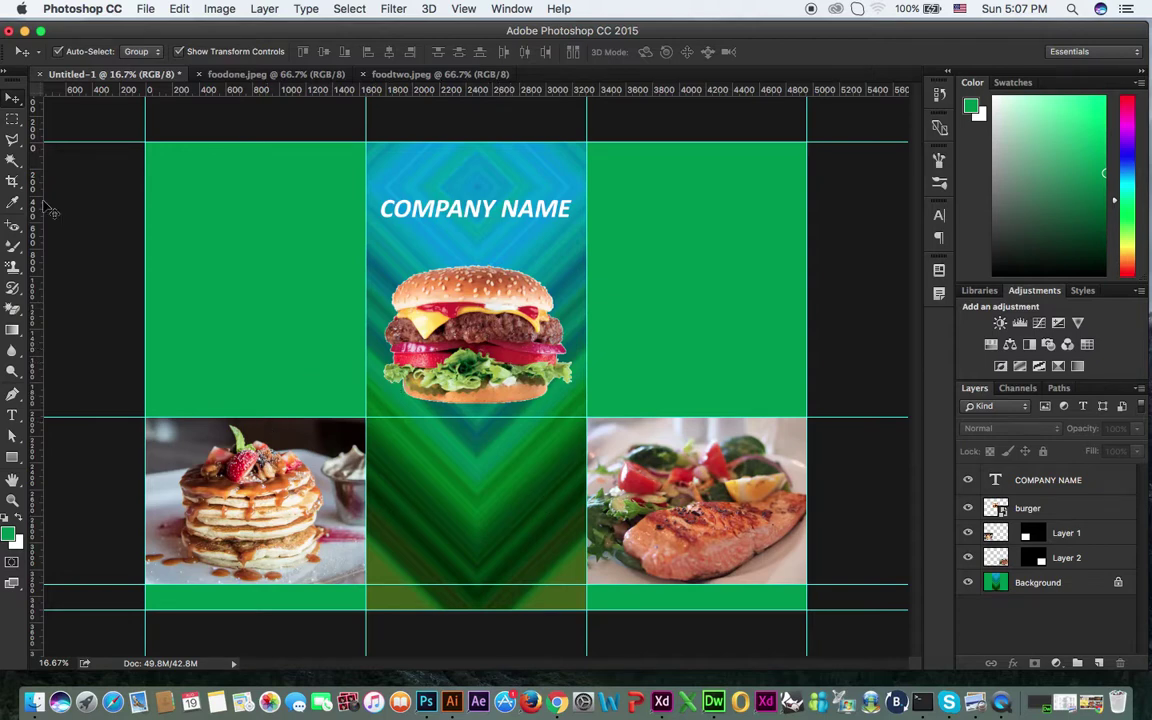
Create a 100 px paragraph text box below the burger in the middle column and fill it with Lorem Ipsum.
left_click(13, 416)
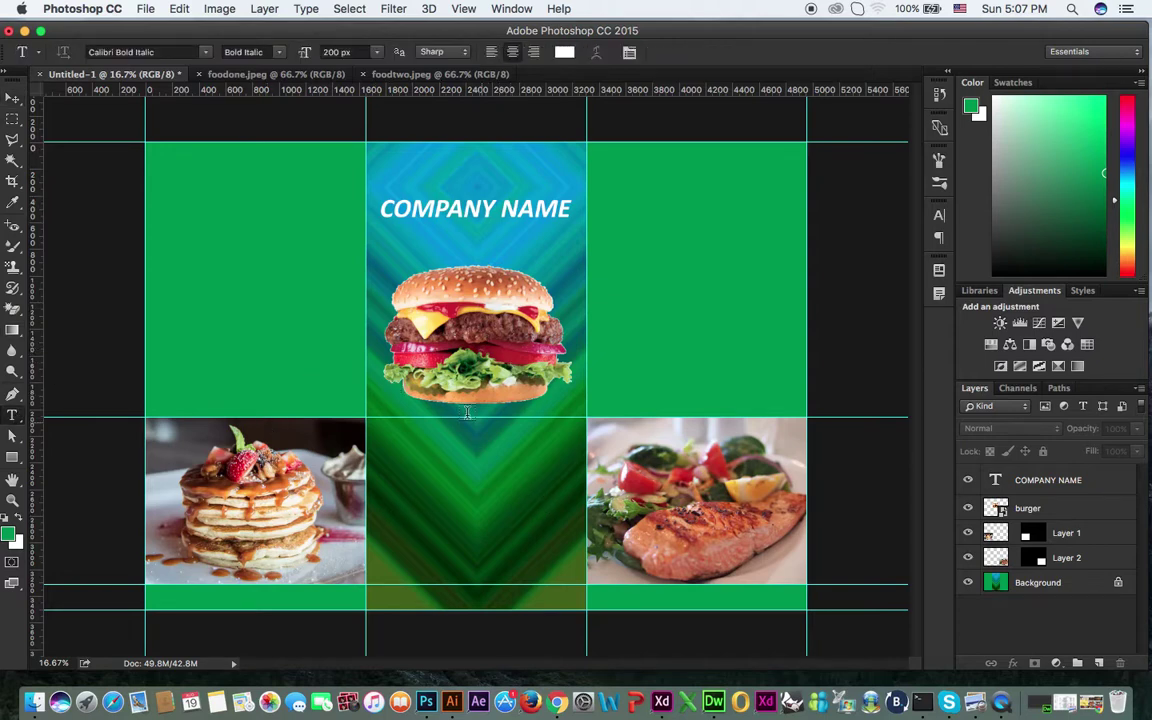
left_click_drag(389, 438, 565, 565)
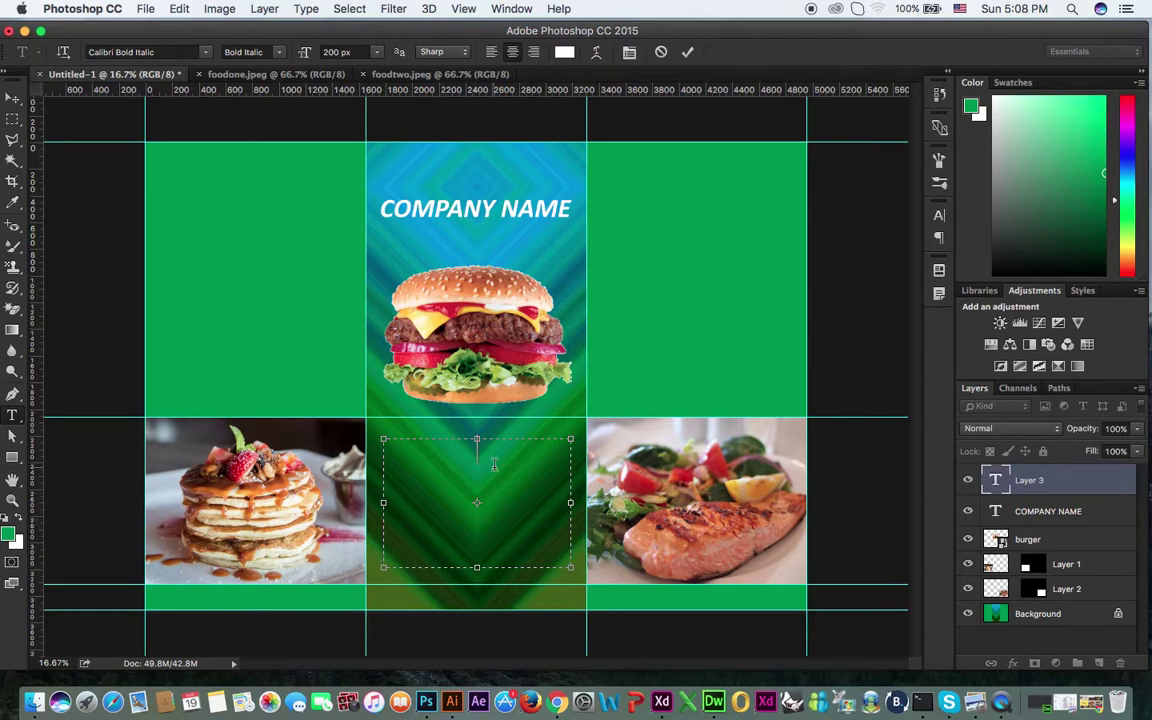
left_click_drag(352, 52, 299, 51)
type("100")
key("Return")
left_click(307, 10)
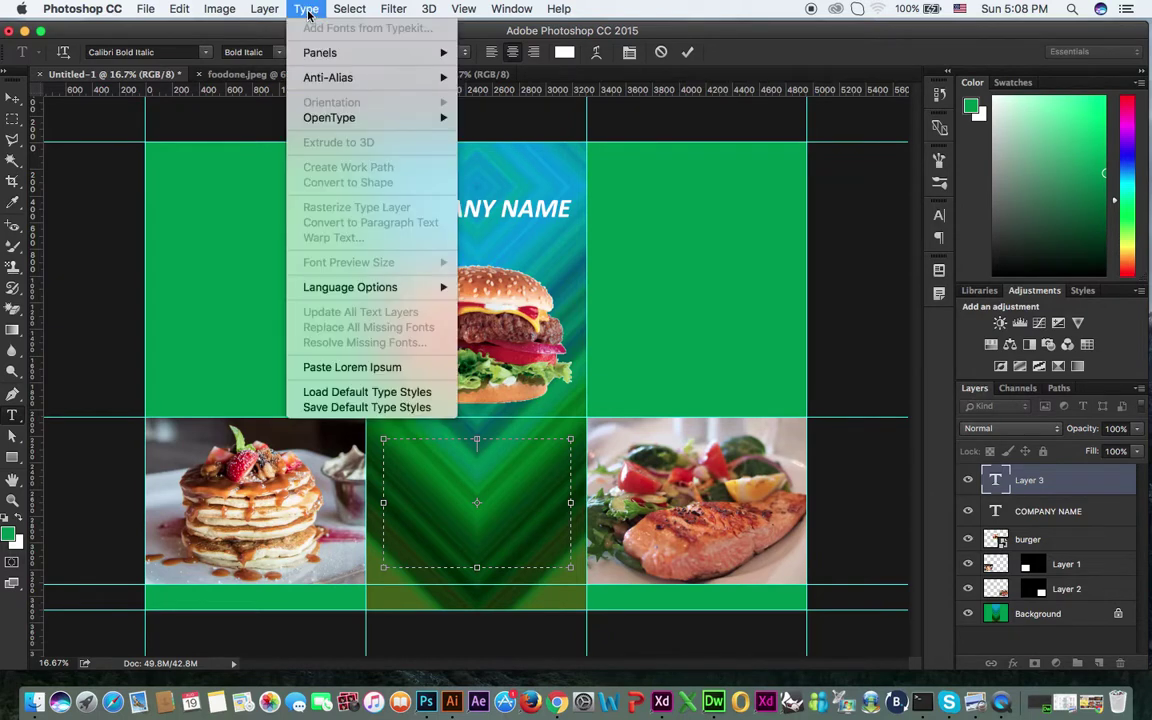
left_click(352, 368)
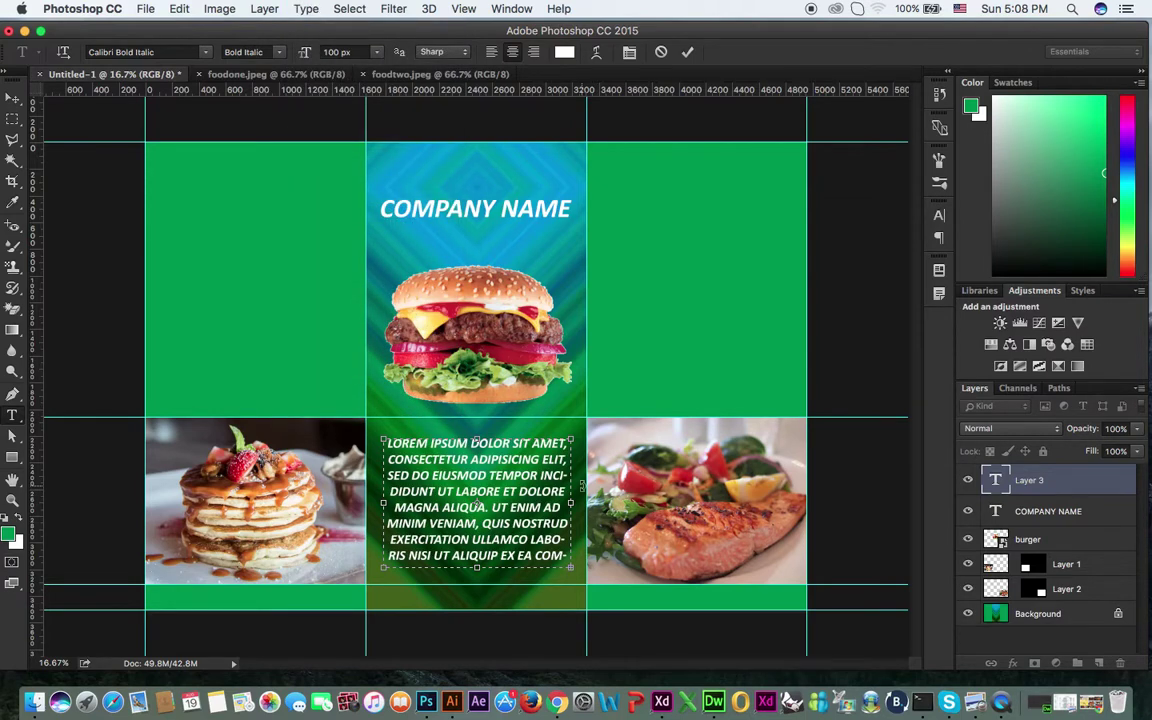
left_click(12, 98)
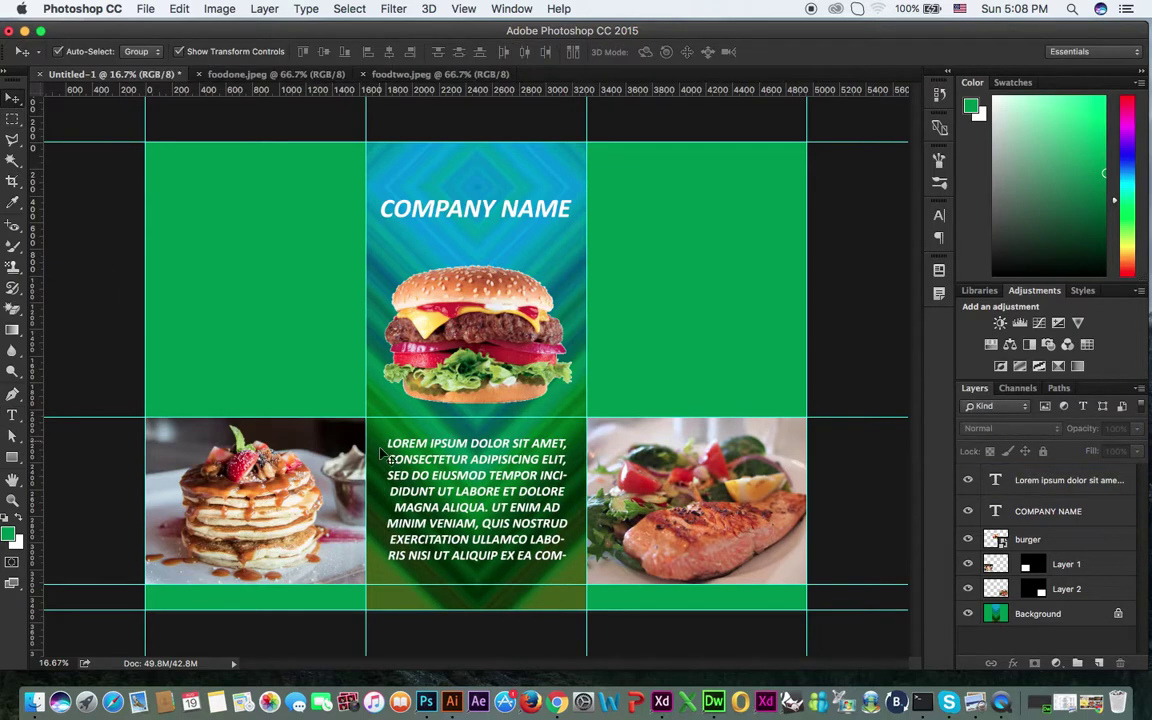
Nudge the Lorem Ipsum paragraph slightly up, turn off its hyphenation, and deselect it.
left_click_drag(484, 482, 511, 463)
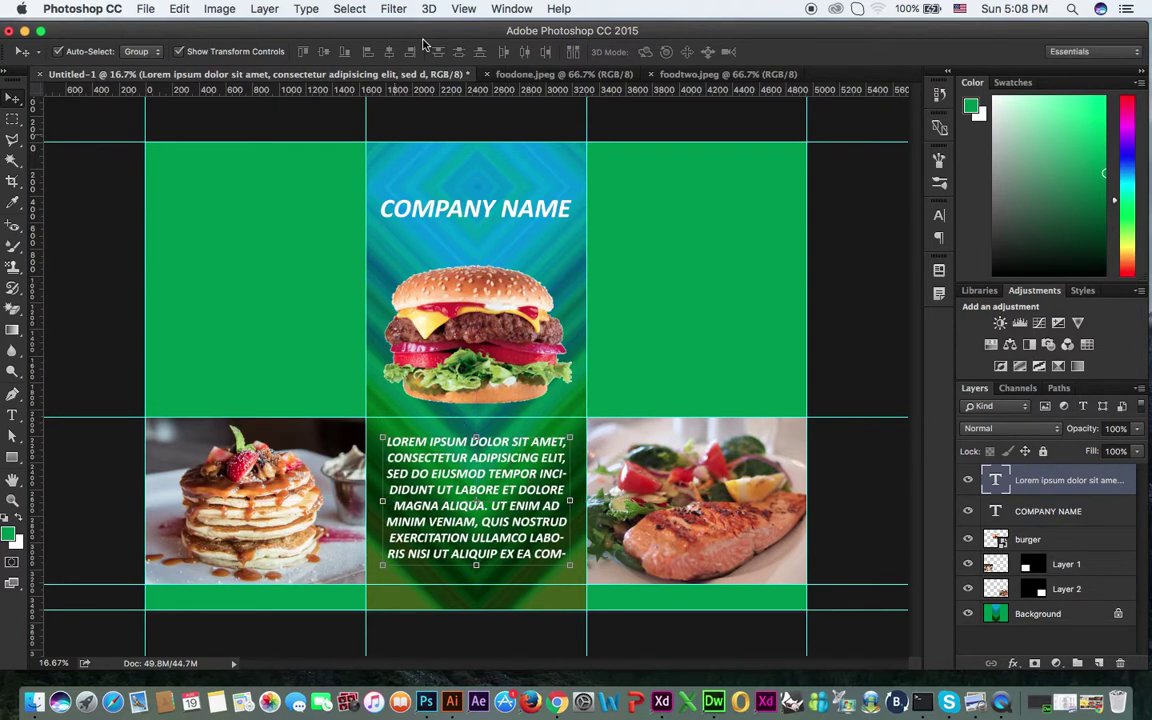
left_click(511, 10)
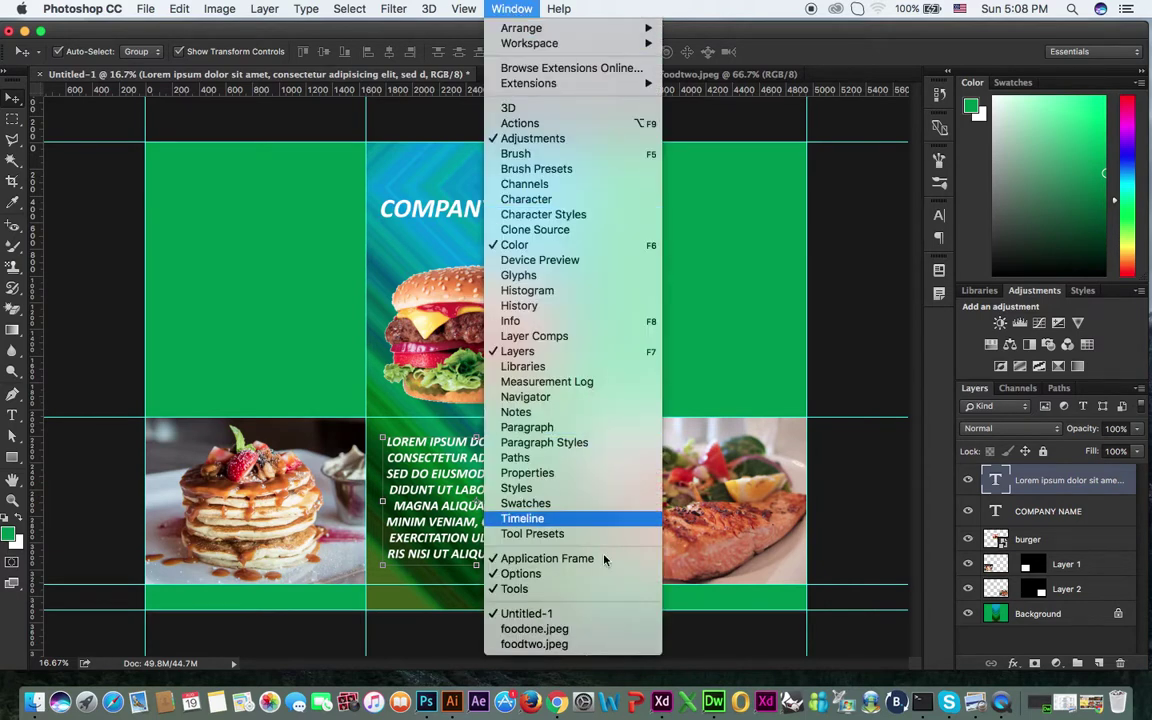
left_click(617, 430)
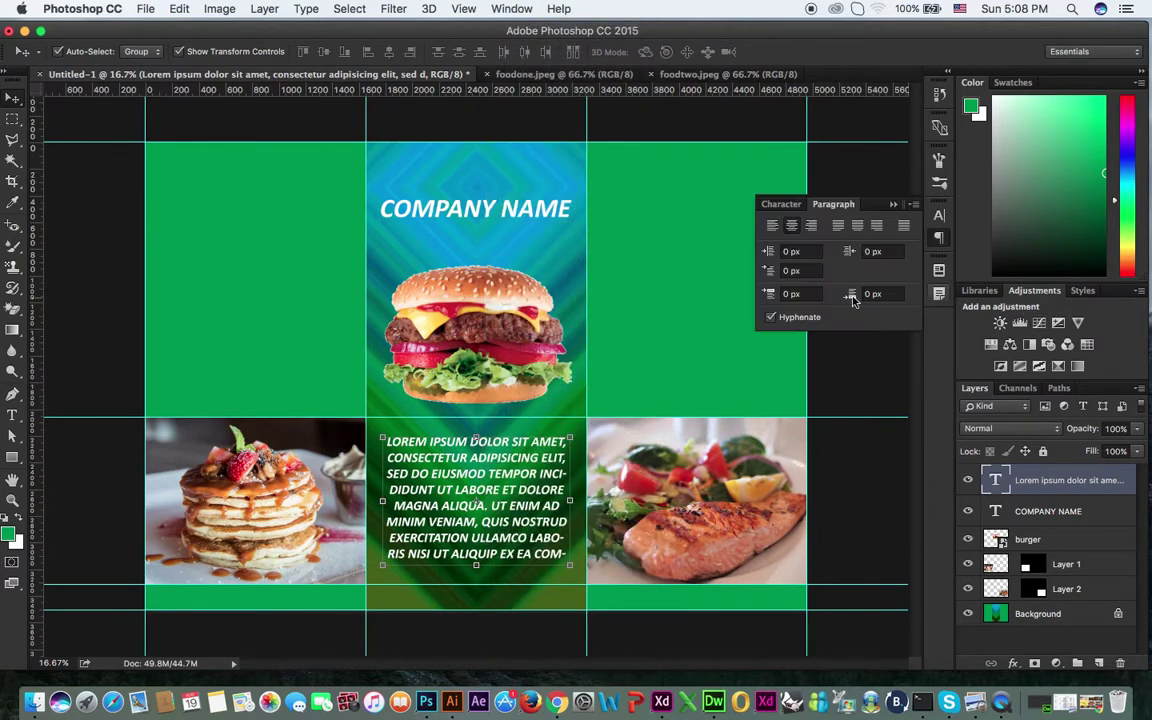
left_click(770, 318)
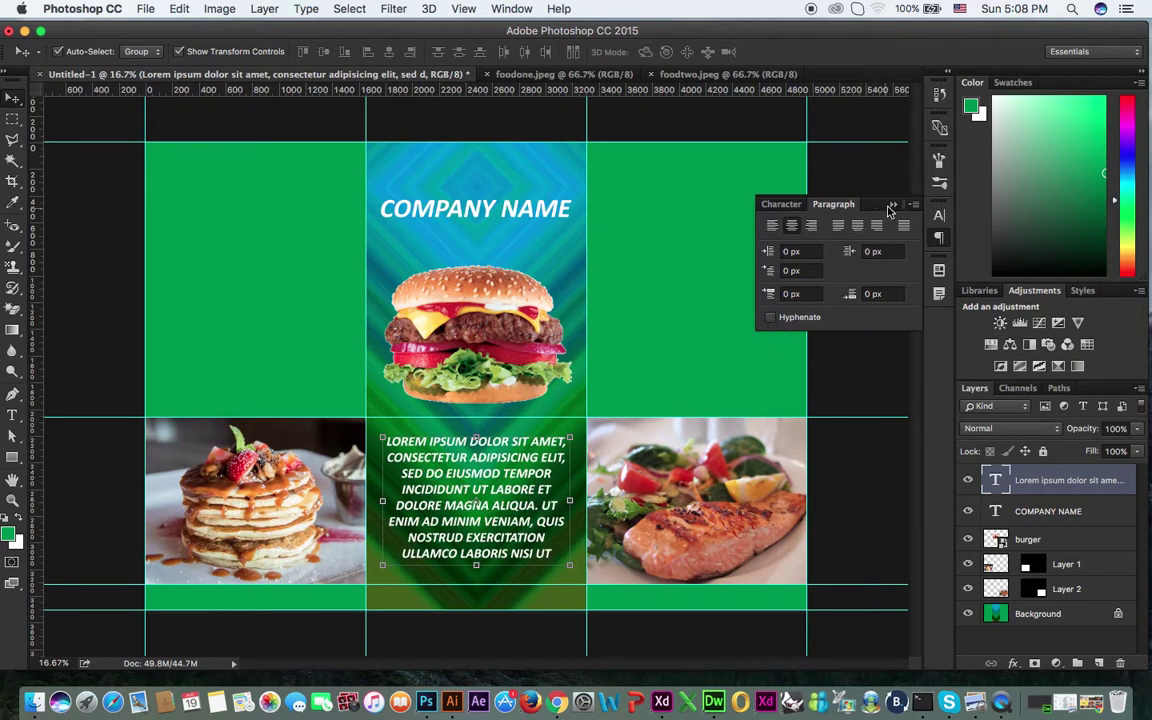
left_click(893, 206)
left_click(845, 357)
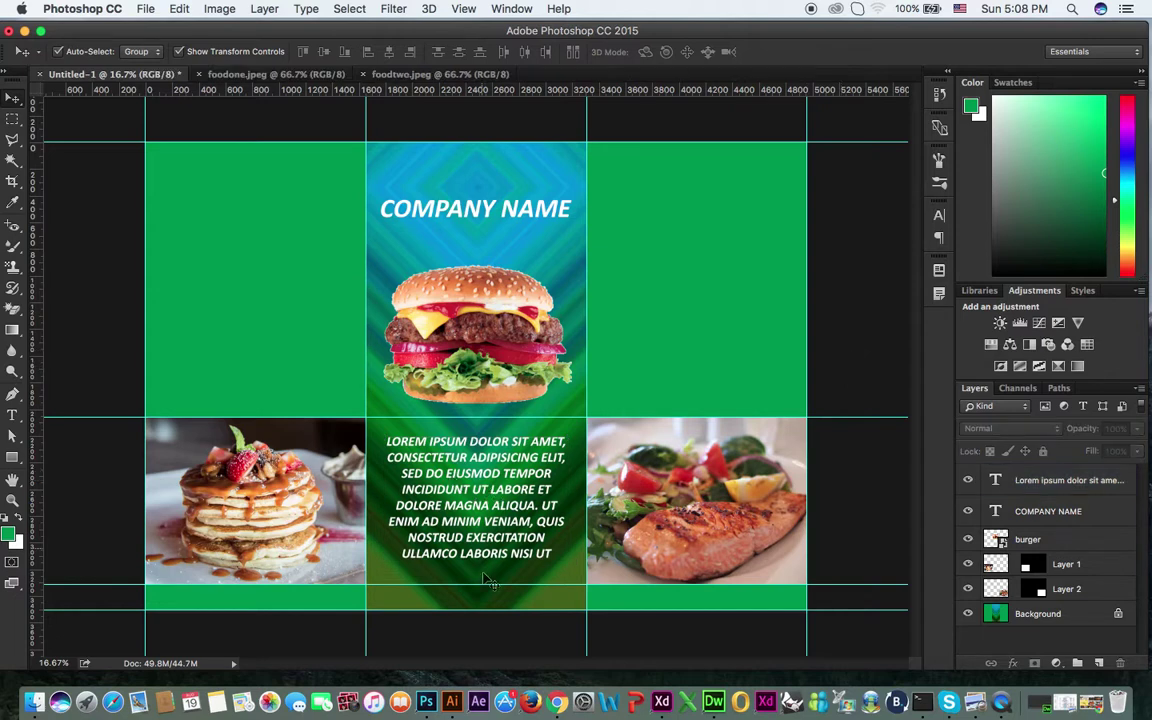
Move the Lorem Ipsum paragraph slightly down between the burger guides and deselect it.
left_click(497, 497)
left_click_drag(497, 497, 495, 500)
left_click(736, 315)
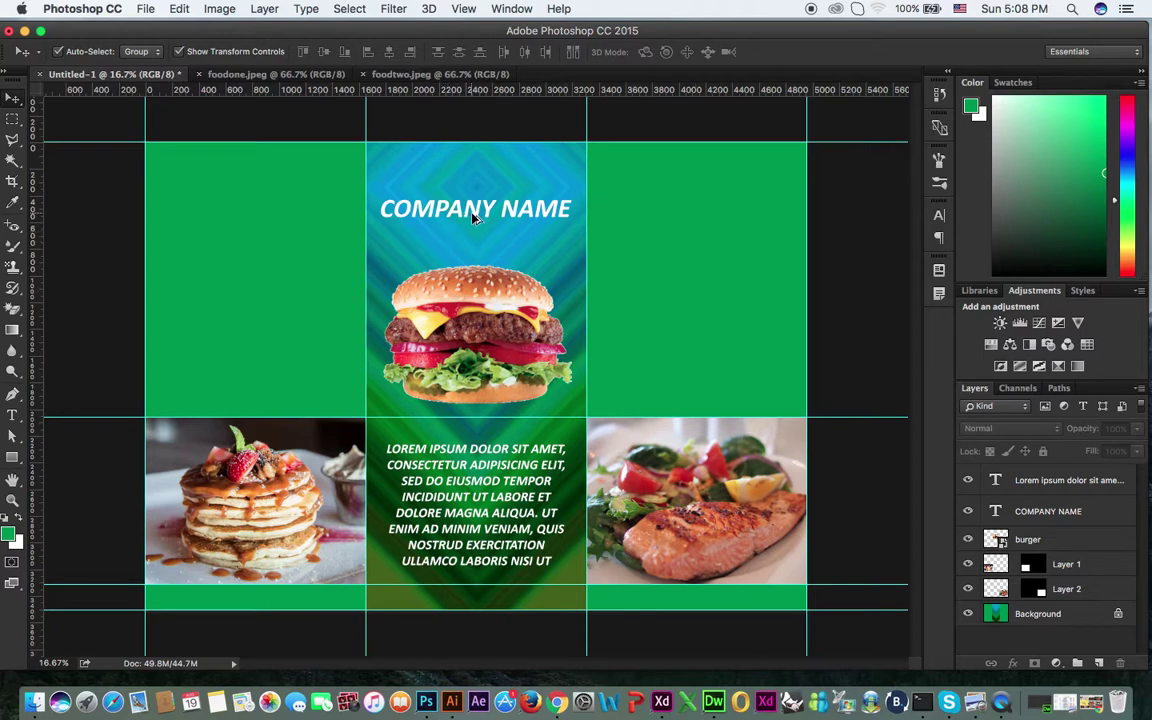
Duplicate the COMPANY NAME heading to the upper left column, change the copy to FIRST FOOD, and centre it there.
left_click_drag(467, 215, 244, 180)
key("t")
left_click(243, 178)
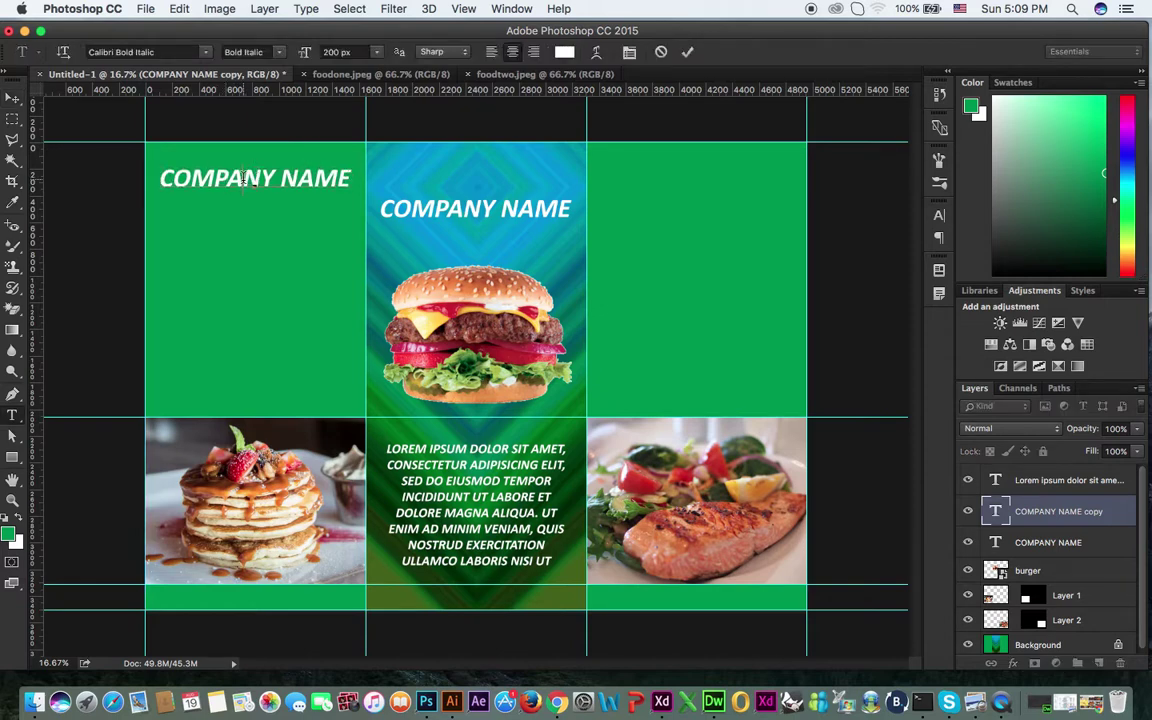
triple_click(243, 178)
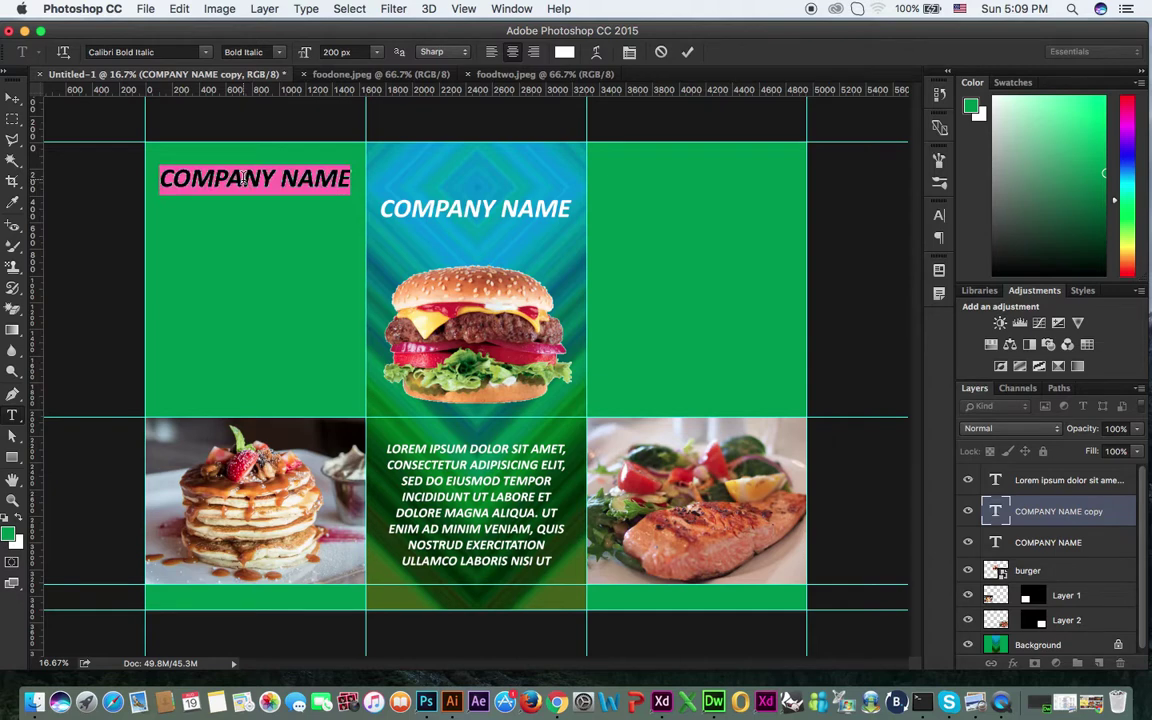
type("FIRST FOOD")
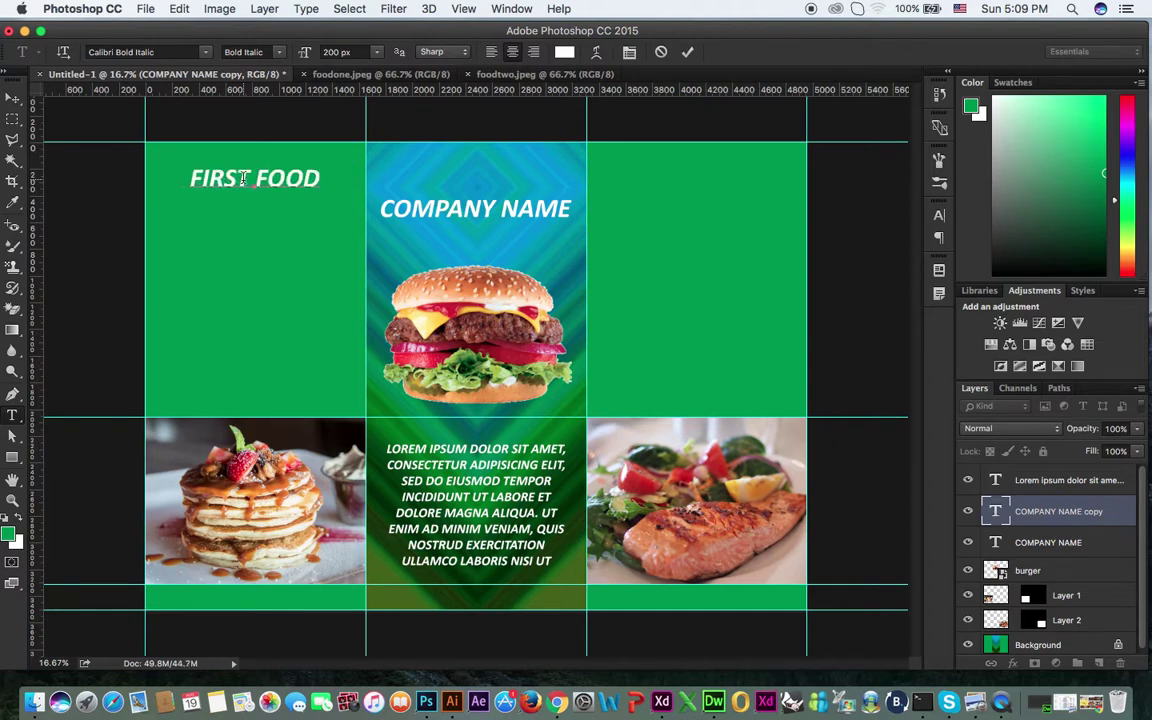
left_click(12, 97)
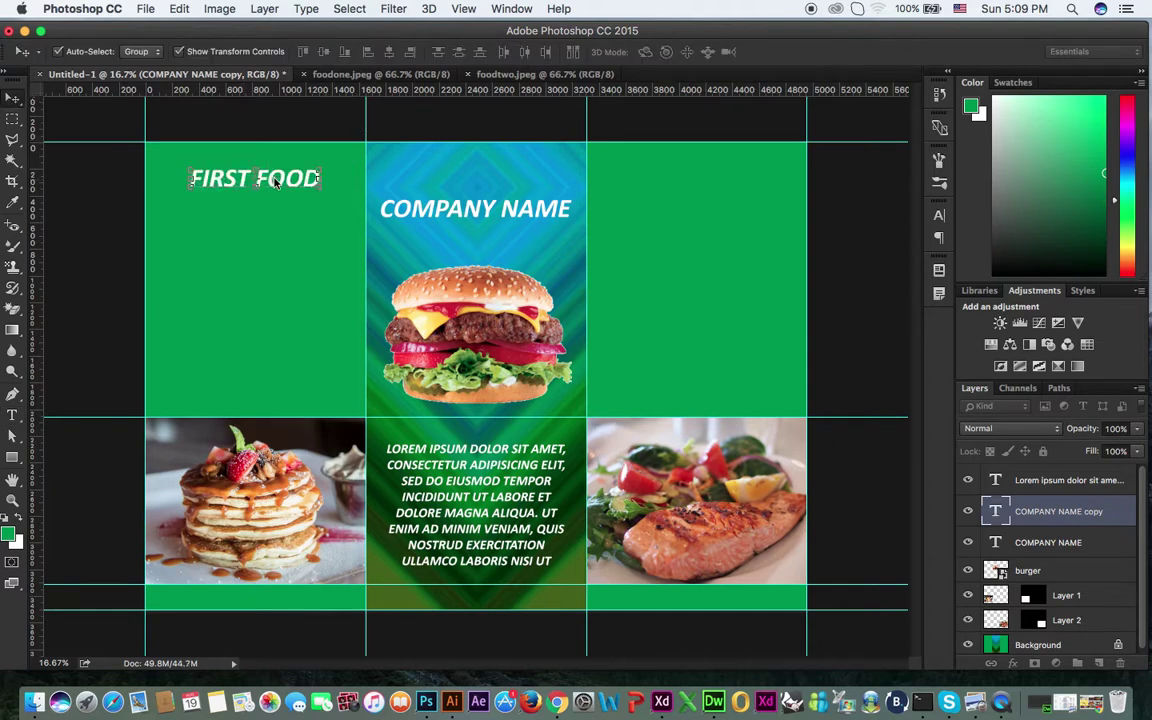
left_click_drag(293, 185, 280, 183)
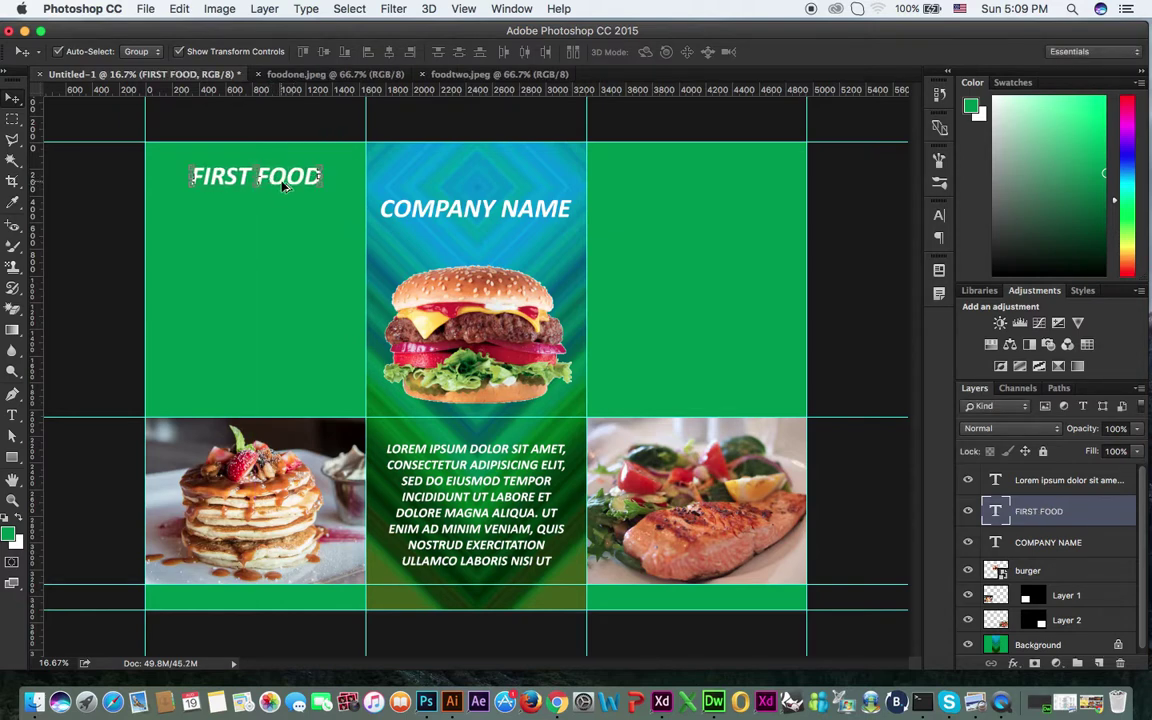
Duplicate the FIRST FOOD heading level across to the right column, change the copy to SECOND FOOD, and centre it there.
left_click_drag(283, 182, 712, 180)
key("t")
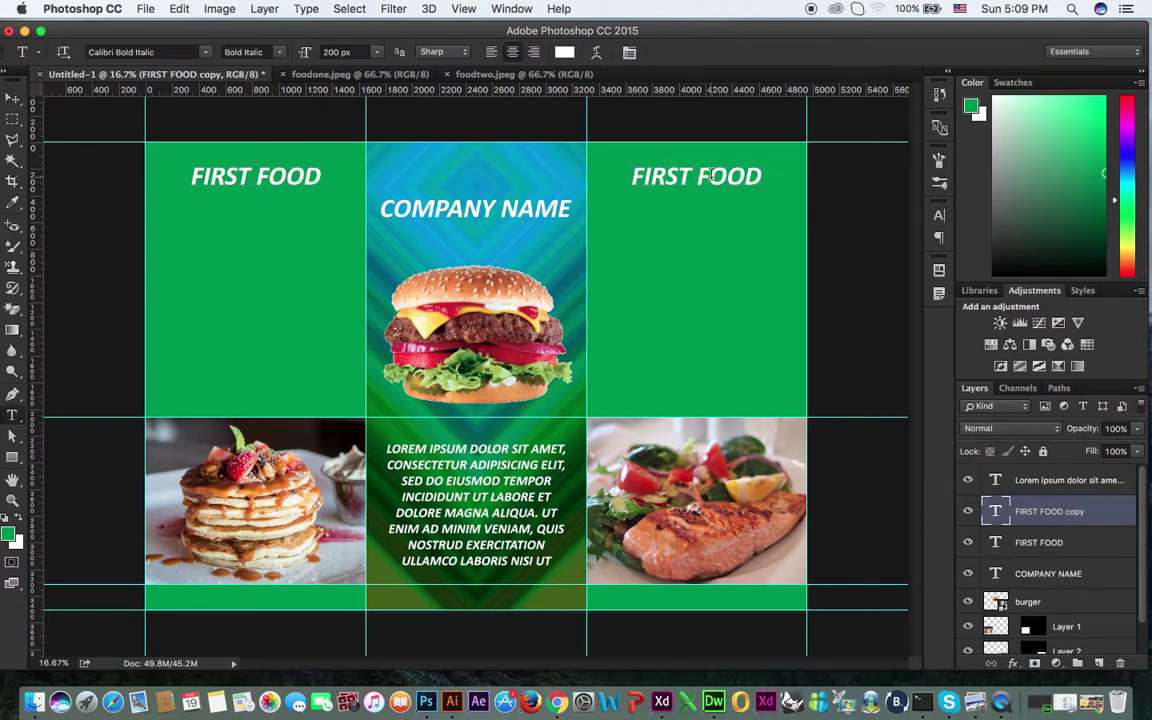
left_click(708, 178)
key("super+a")
type("SECOND FOOD")
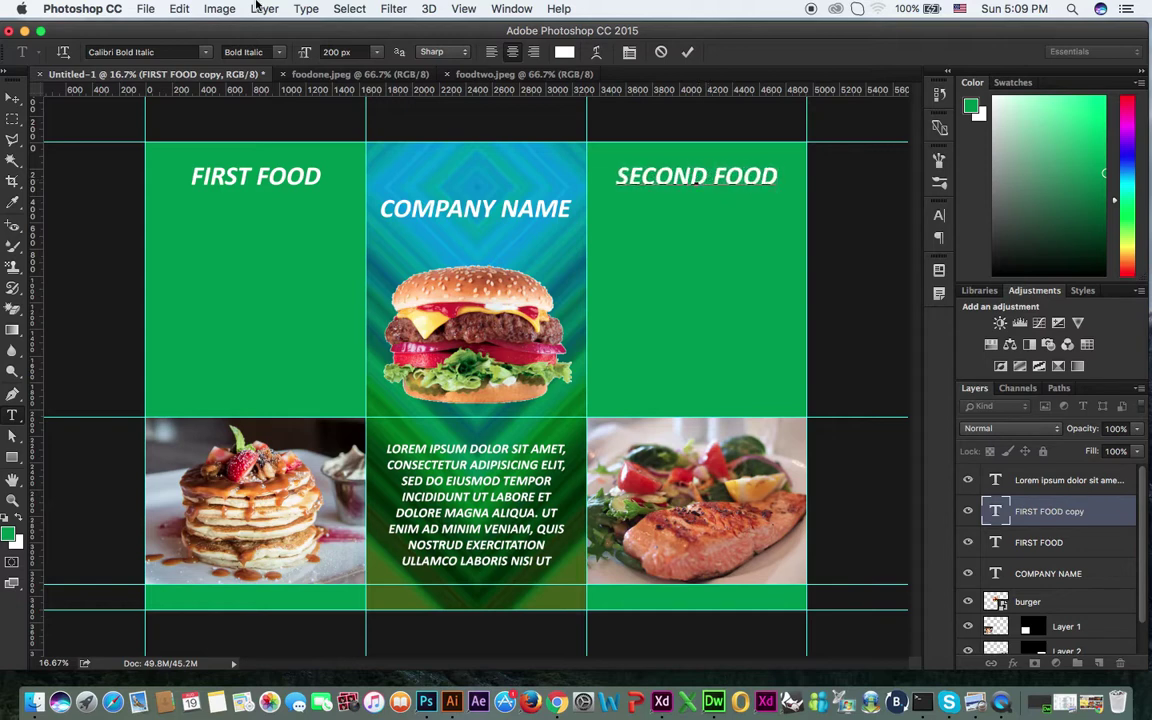
left_click(13, 98)
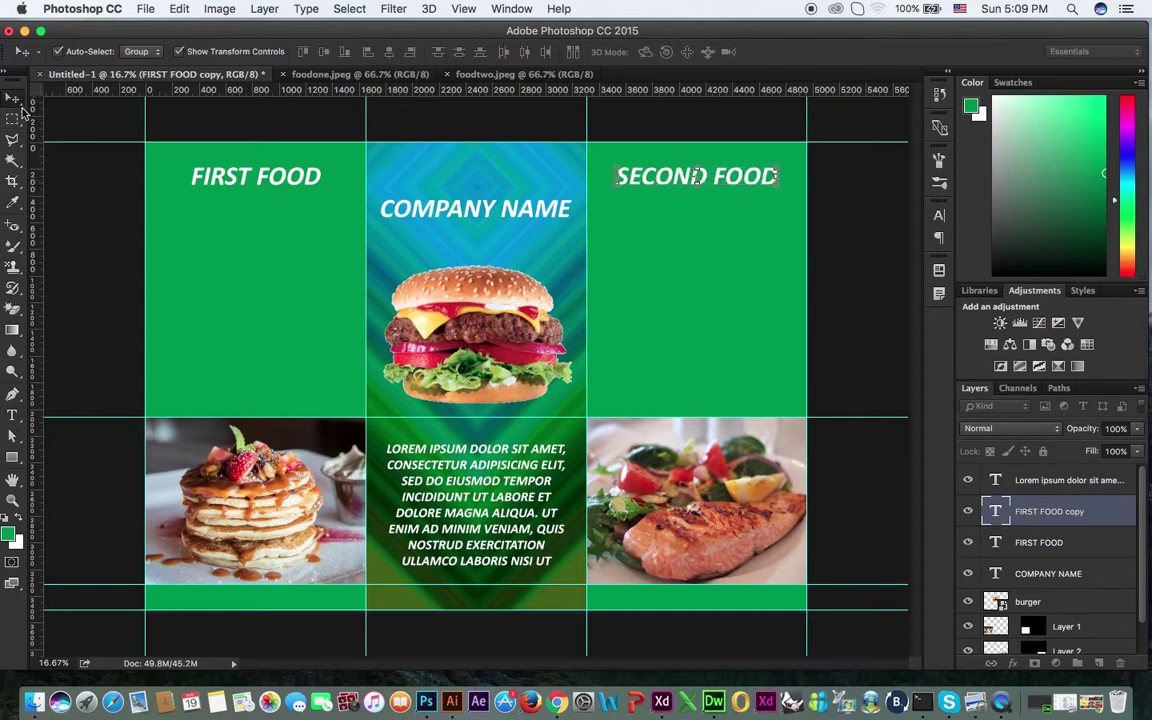
left_click(853, 256)
left_click_drag(697, 180, 686, 181)
left_click(699, 255)
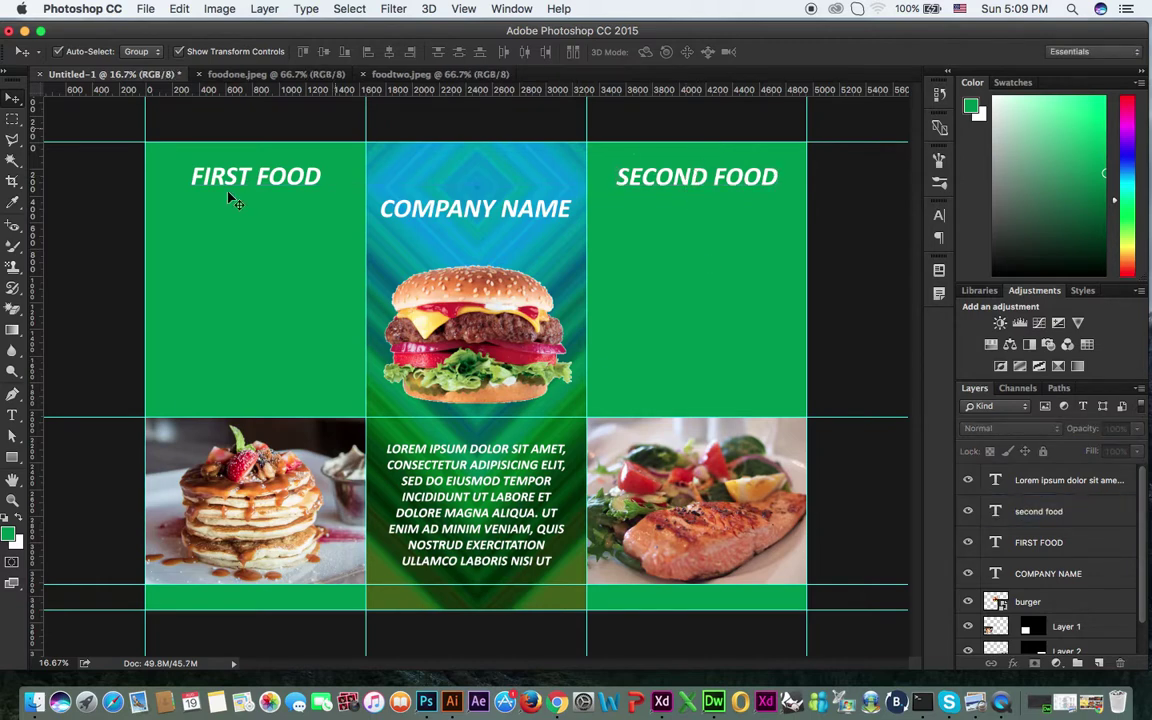
Draw a paragraph text box below the FIRST FOOD heading, try filling it with Lorem Ipsum at 200 px, and clear that text.
left_click(13, 416)
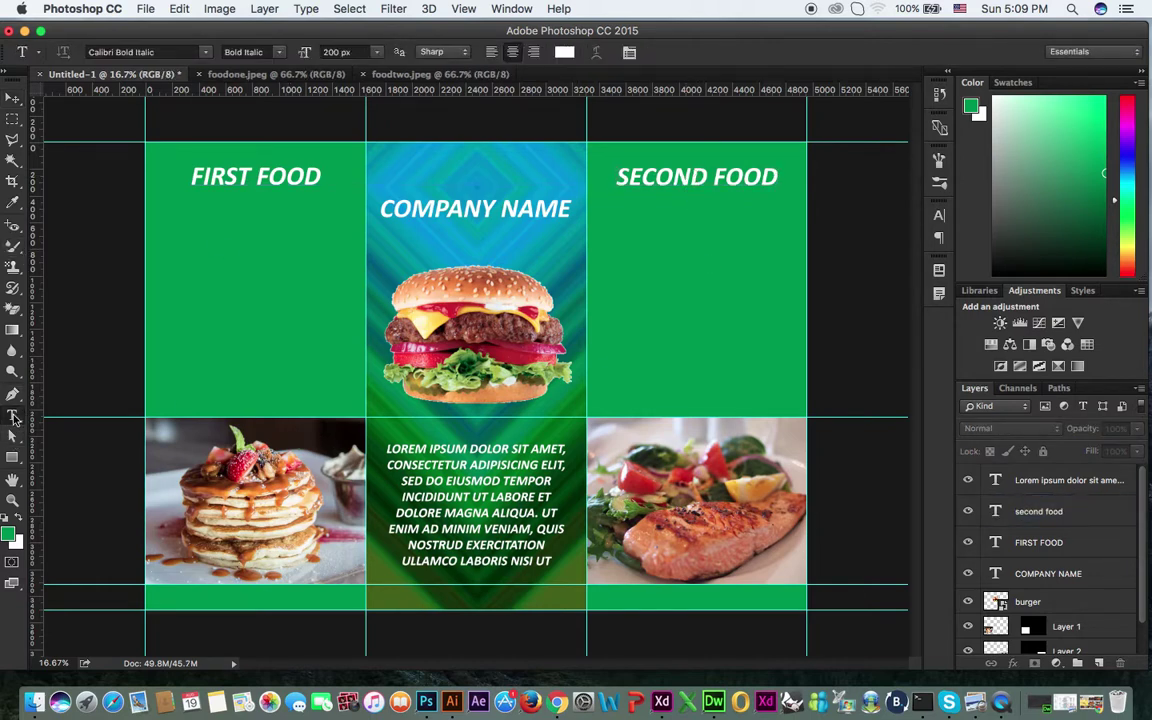
left_click_drag(157, 208, 349, 391)
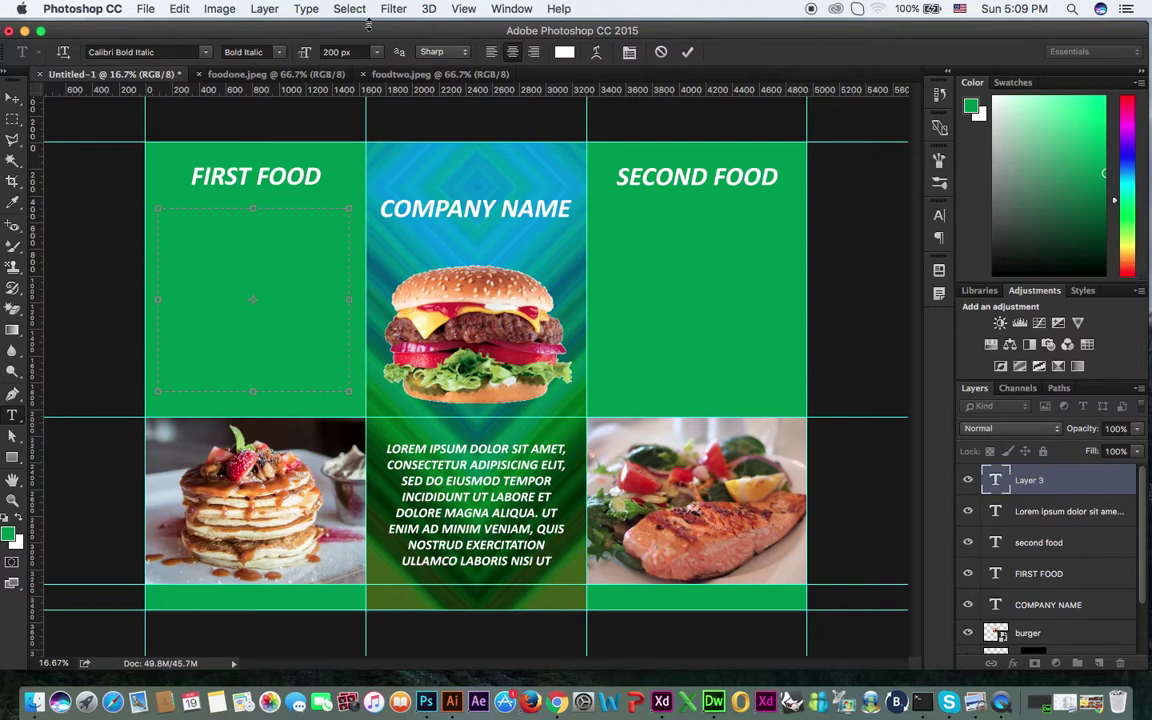
left_click(306, 9)
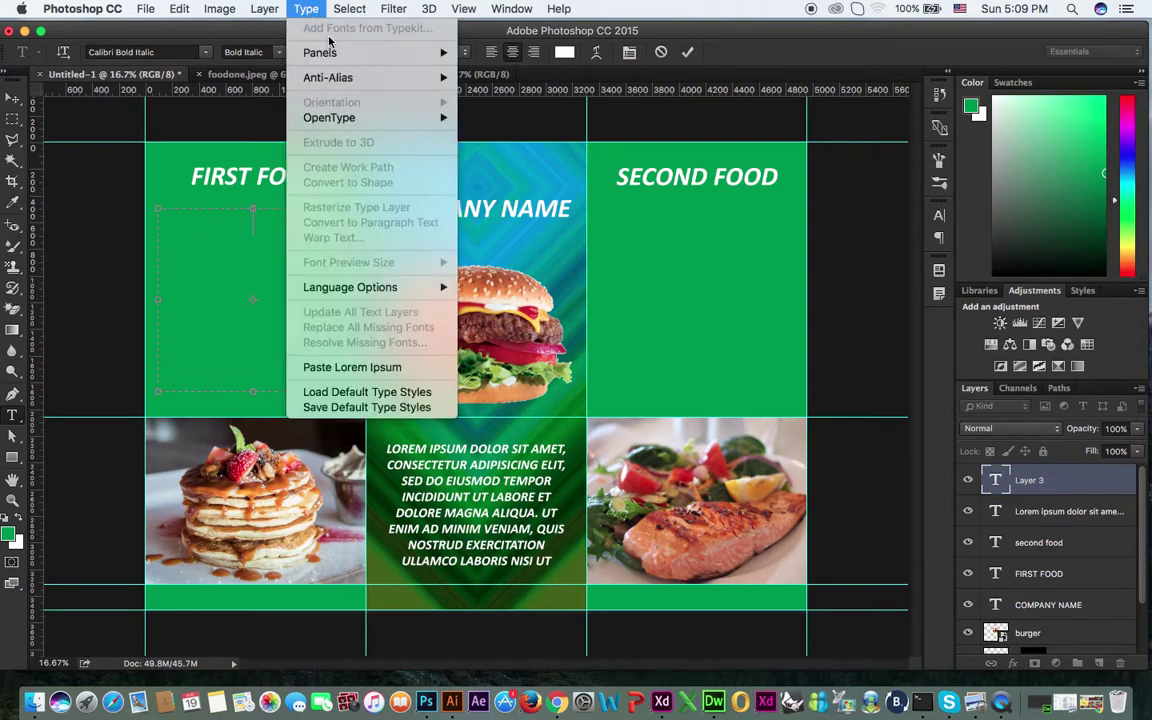
left_click(374, 367)
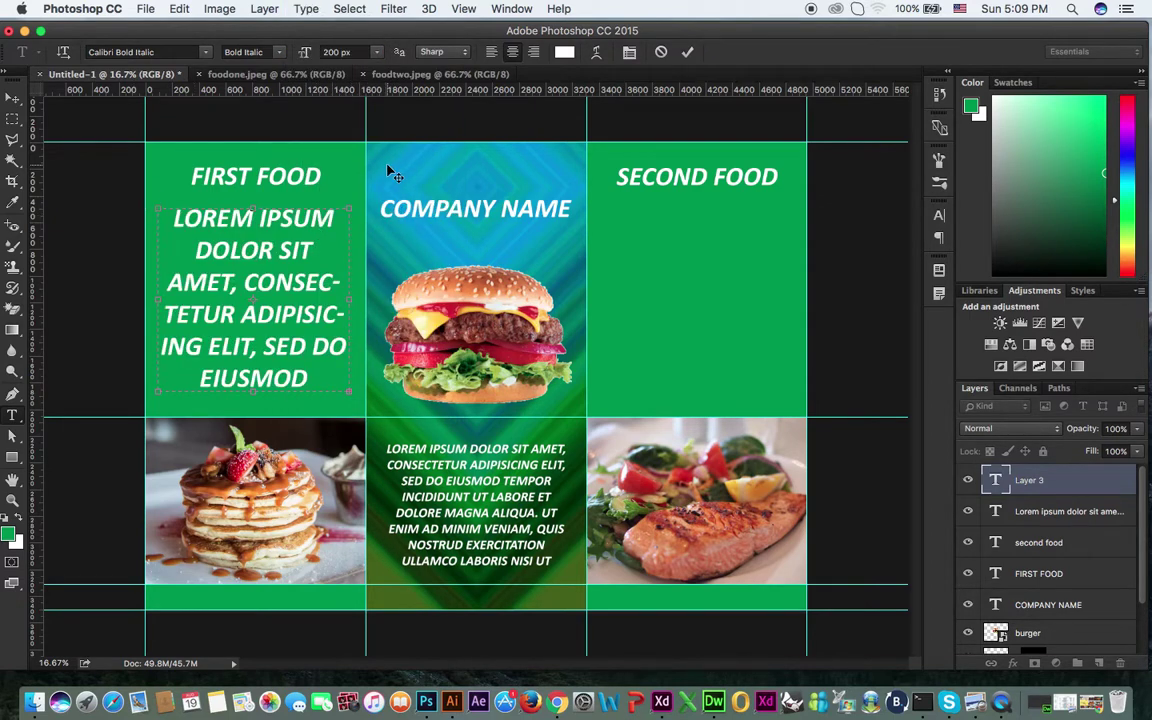
key("super+a")
key("BackSpace")
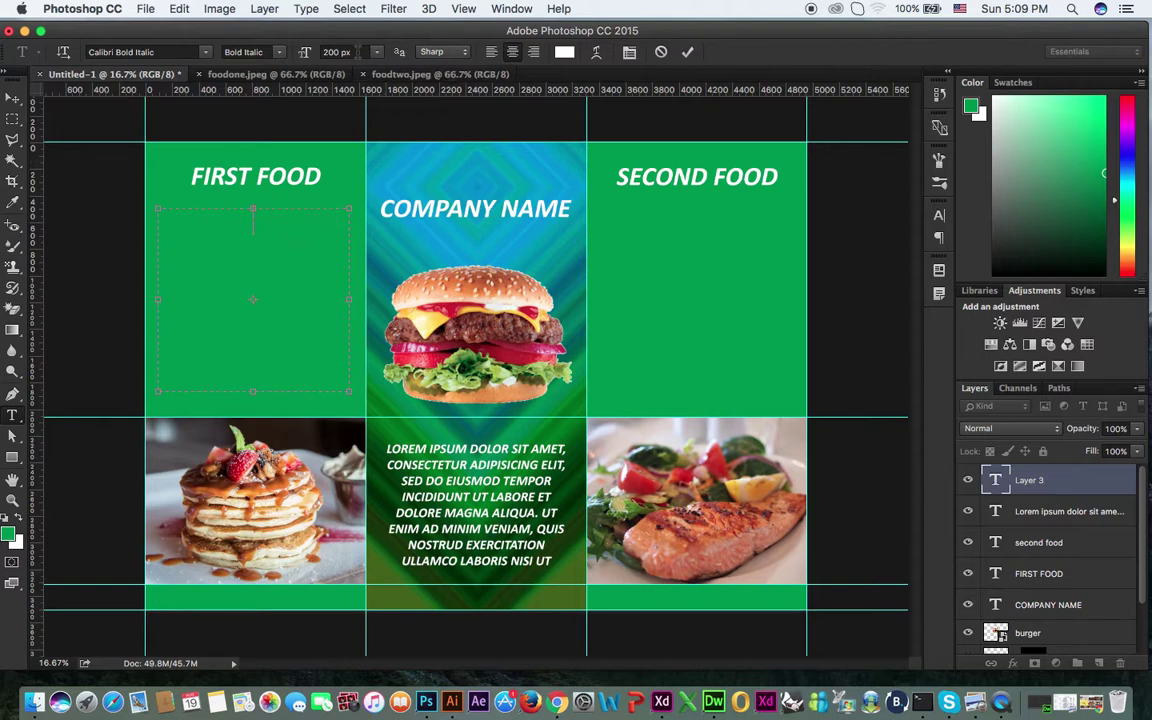
Set the text size to 100 px, fill the box below FIRST FOOD with Lorem Ipsum, and commit the text.
left_click_drag(365, 52, 235, 40)
type("100")
key("Return")
left_click(306, 9)
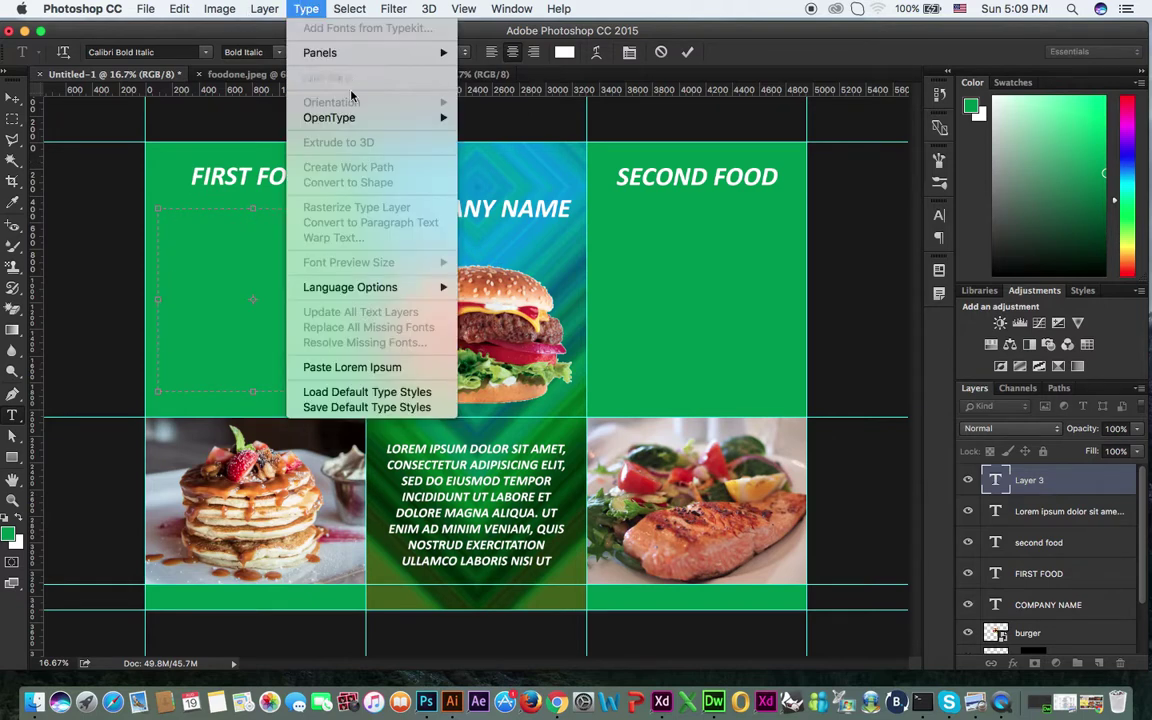
left_click(358, 372)
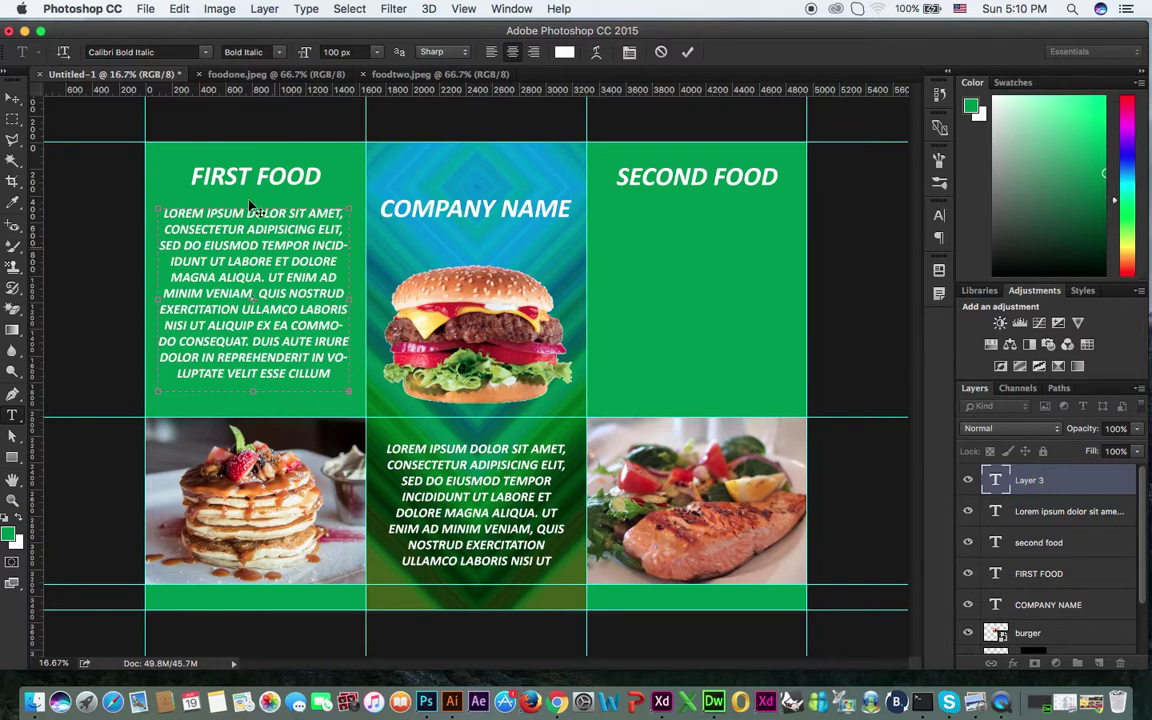
left_click(10, 96)
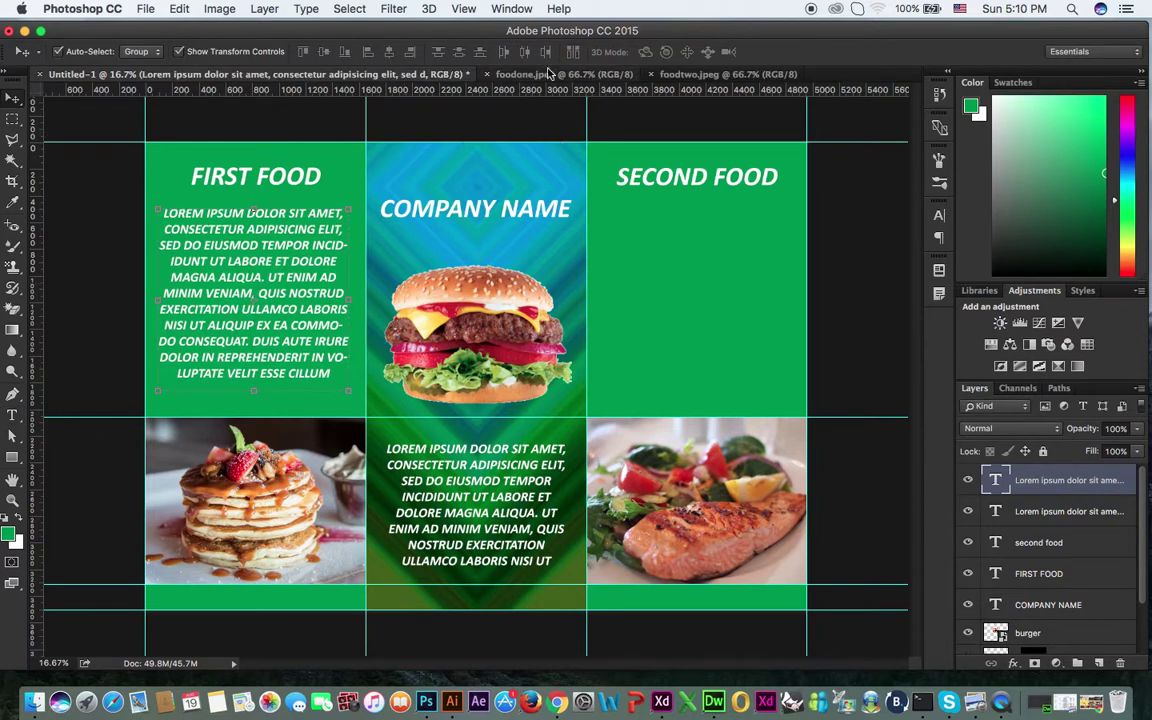
Turn off hyphenation for the Lorem Ipsum paragraph below FIRST FOOD and deselect it.
left_click(509, 9)
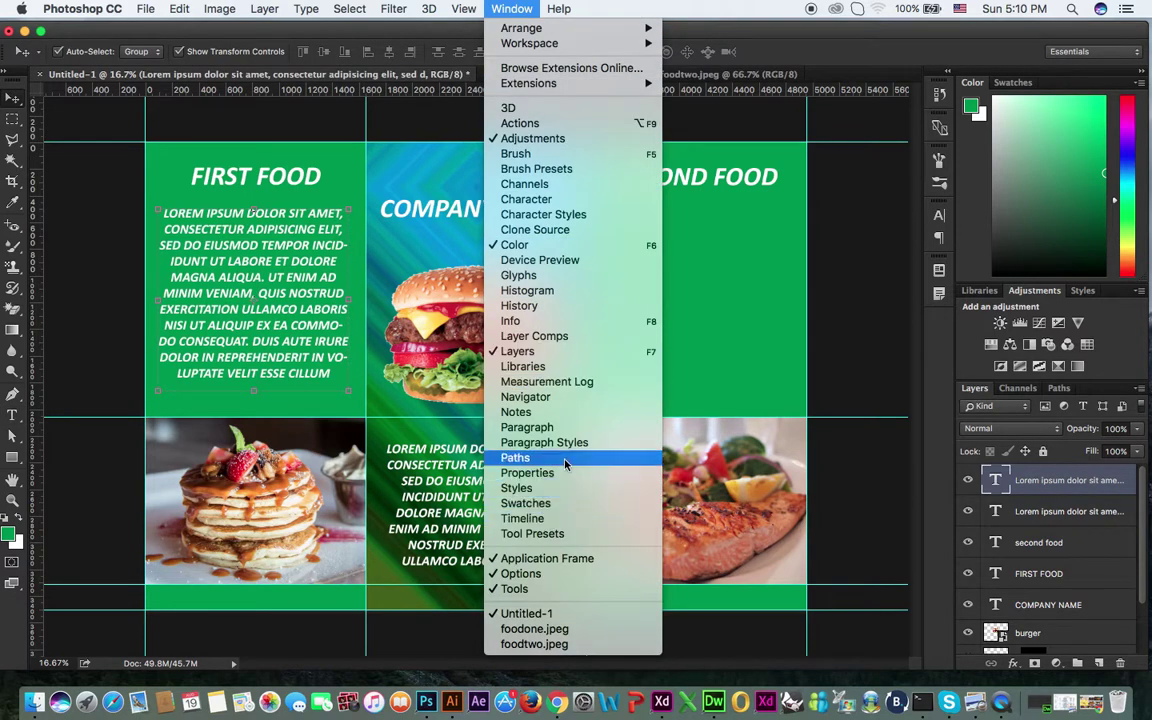
left_click(575, 430)
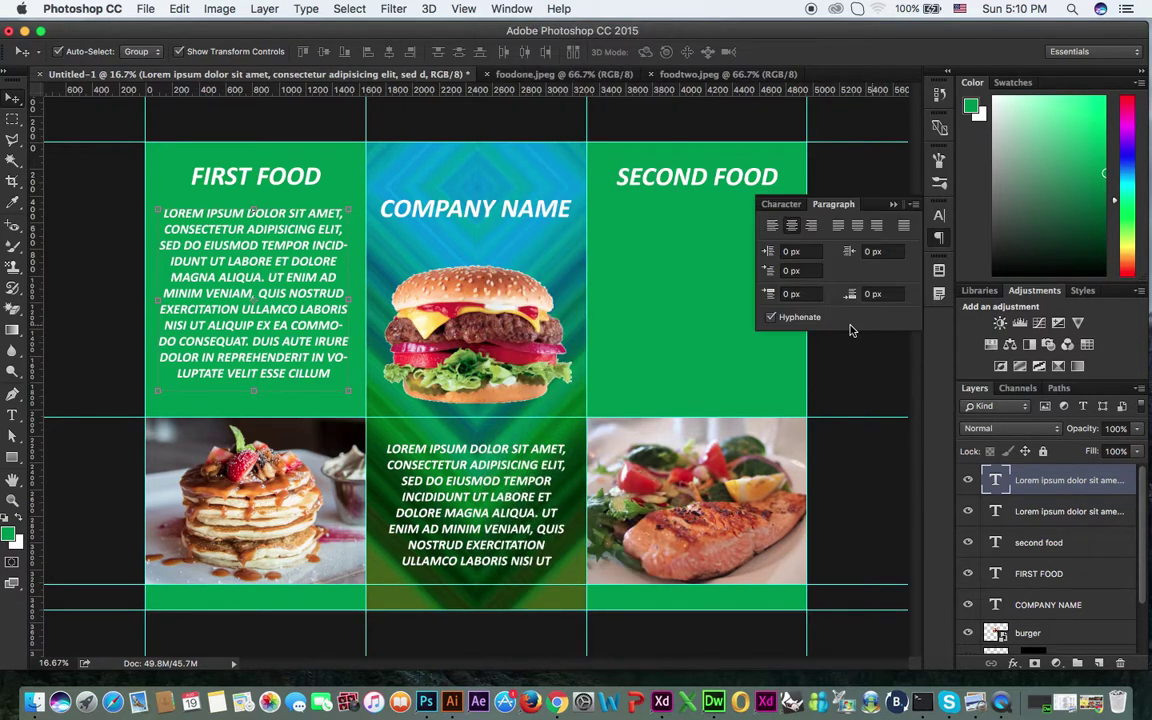
left_click(771, 319)
left_click(893, 204)
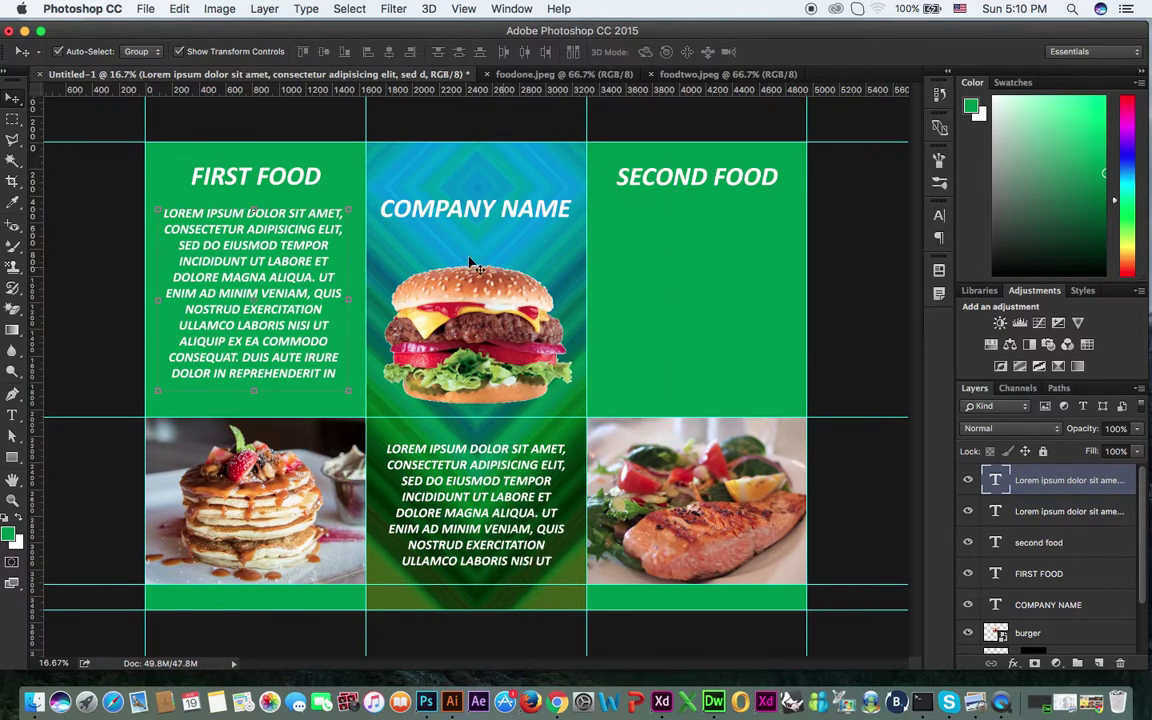
left_click(144, 141)
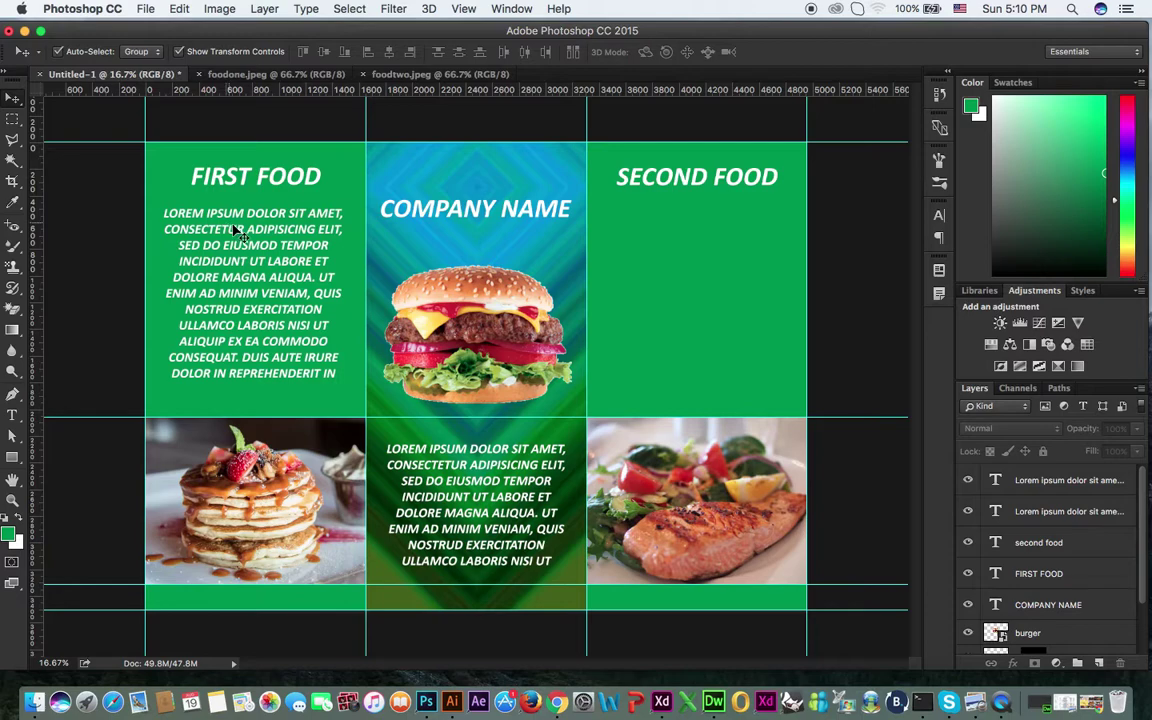
left_click_drag(229, 233, 678, 236)
key("super+alt+z")
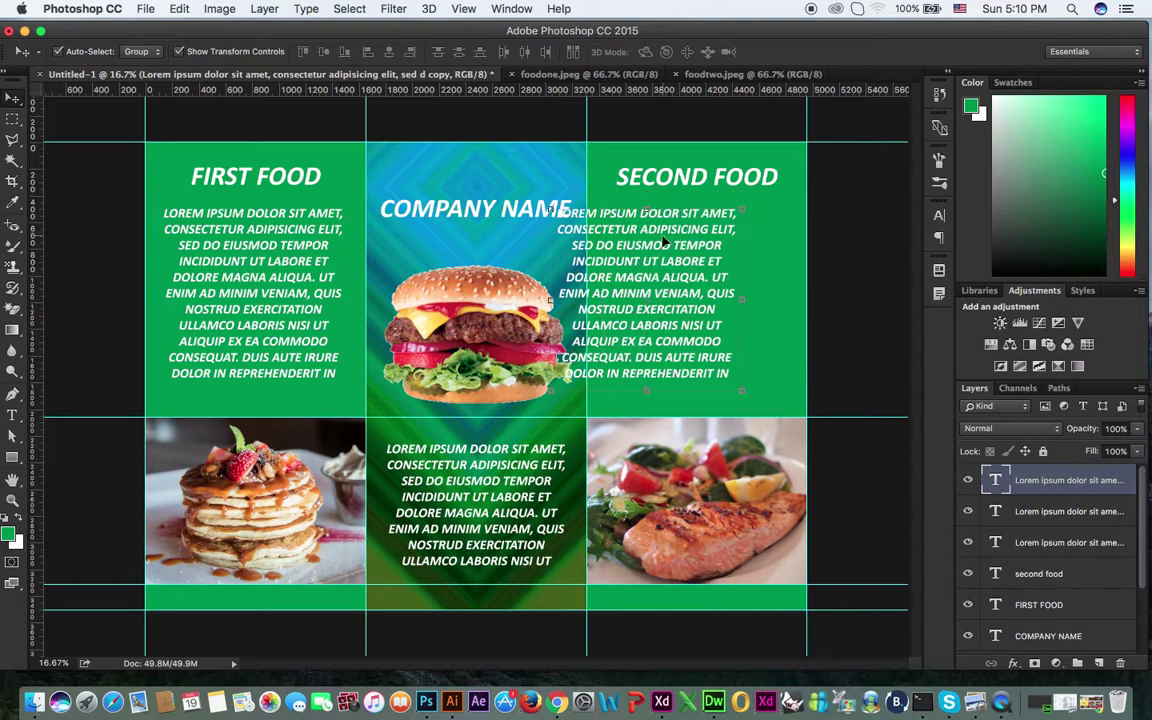
key("super+alt+z")
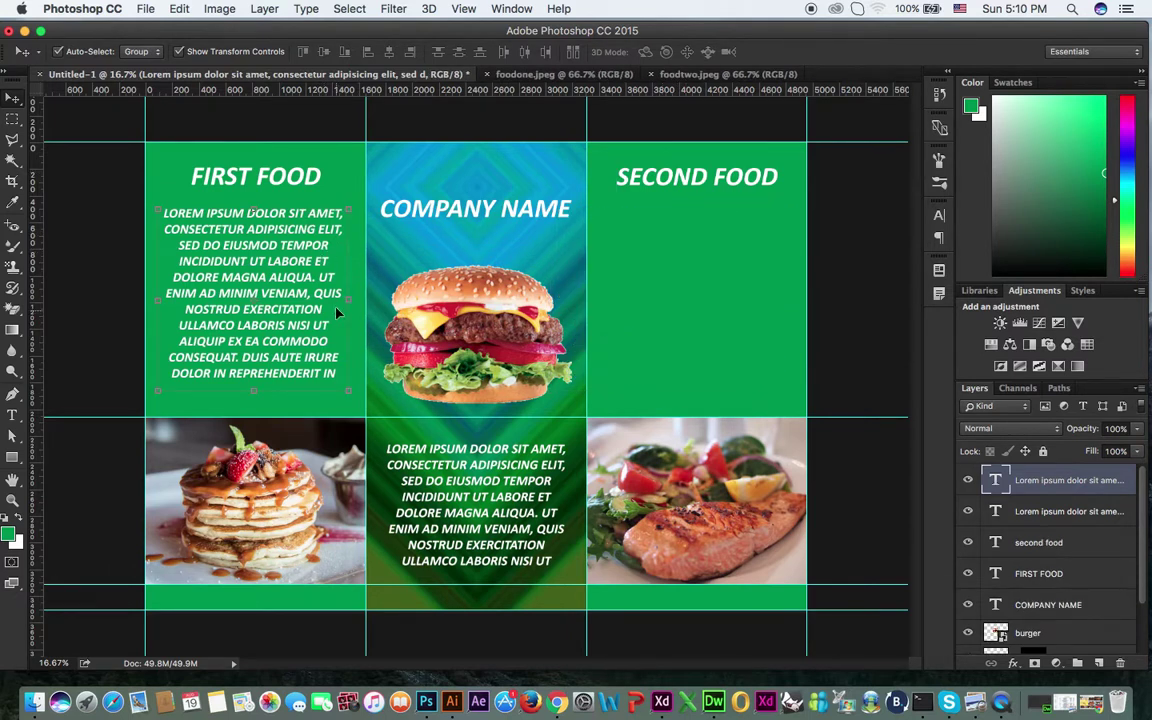
Duplicate the FIRST FOOD paragraph level across to the right column, centre the copy below SECOND FOOD, and deselect it.
left_click_drag(316, 251, 262, 244)
left_click_drag(330, 256, 716, 244)
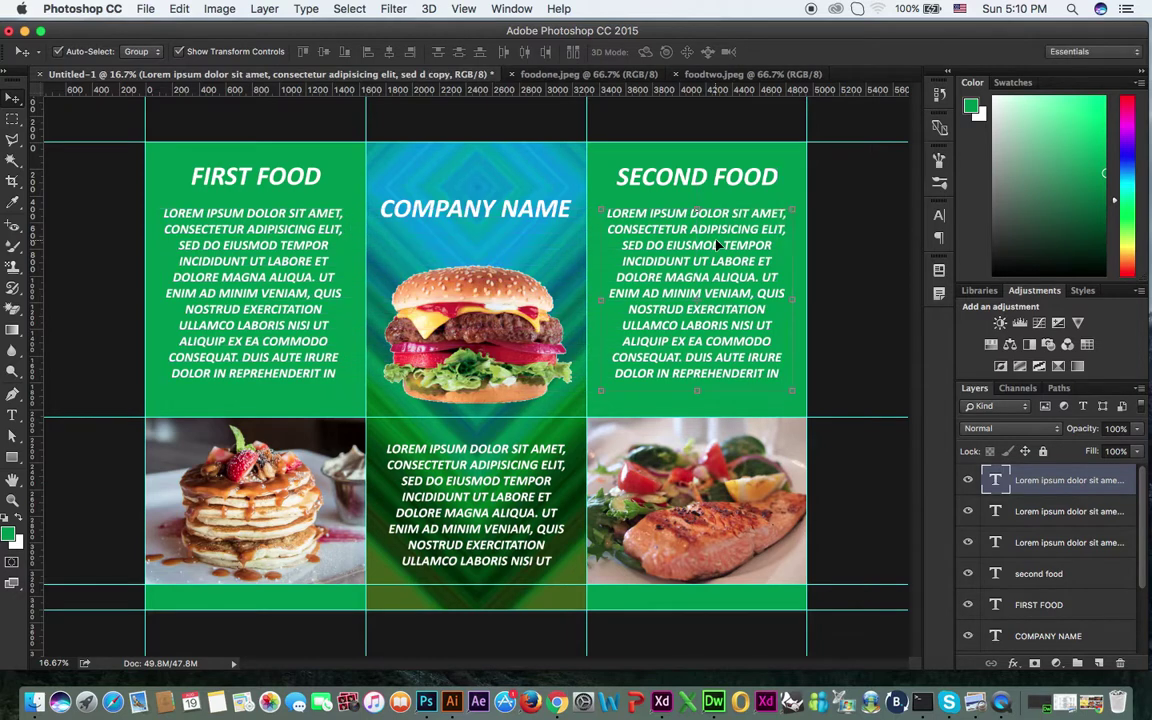
left_click(786, 166)
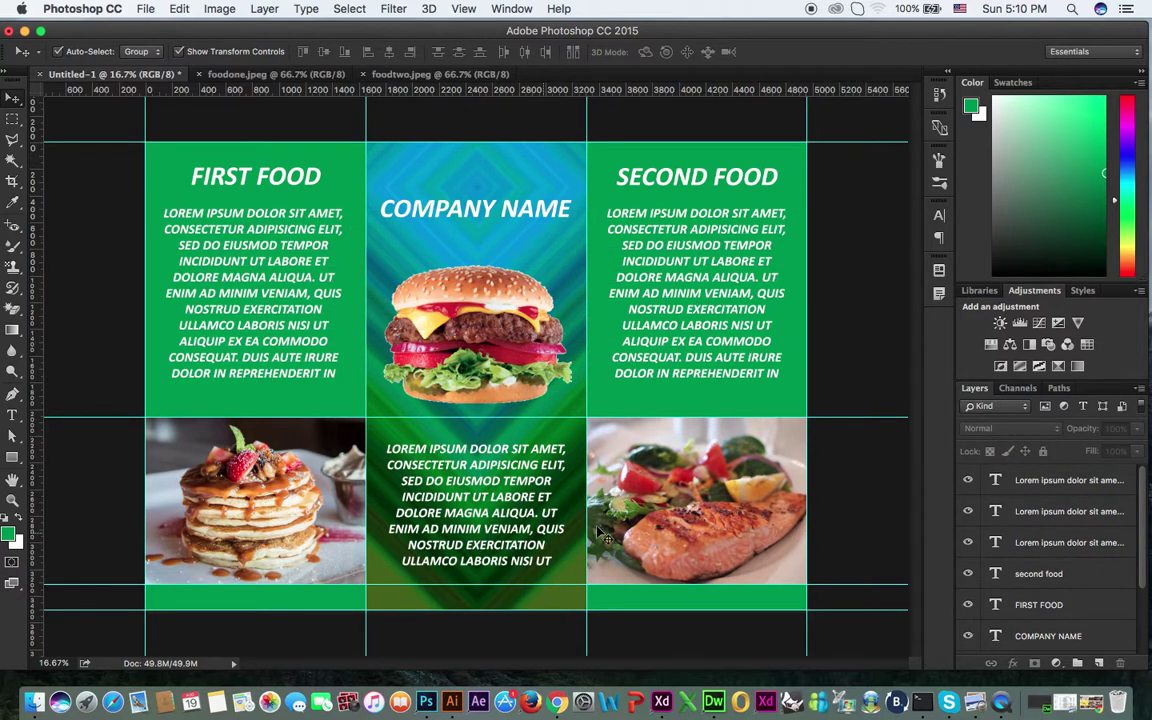
Hide the guides, toggle them back on for comparison, and leave them hidden to show the finished brochure.
left_click(463, 9)
mouse_move(539, 288)
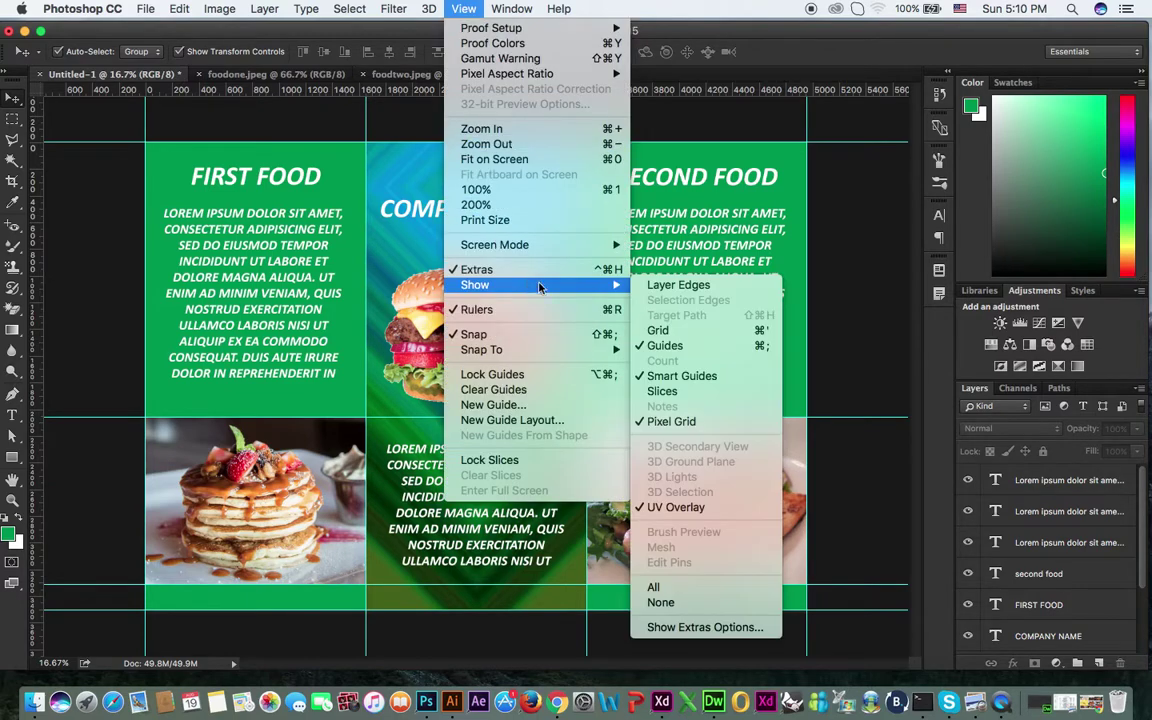
left_click(684, 346)
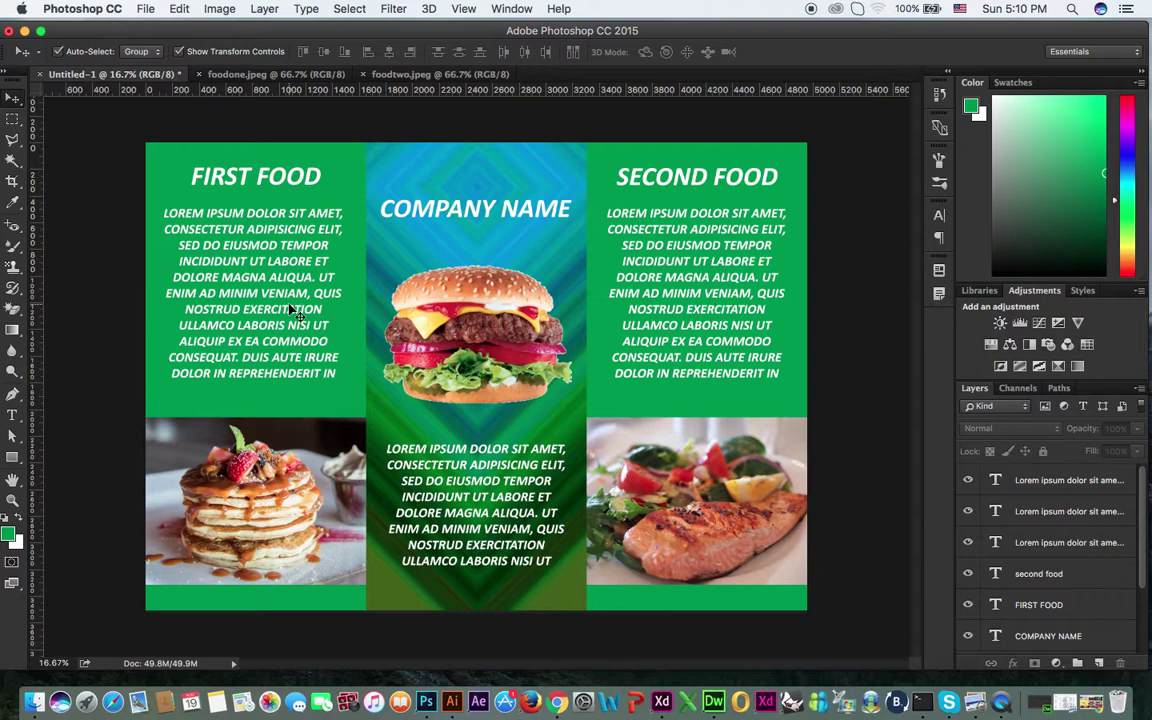
key("super+semicolon")
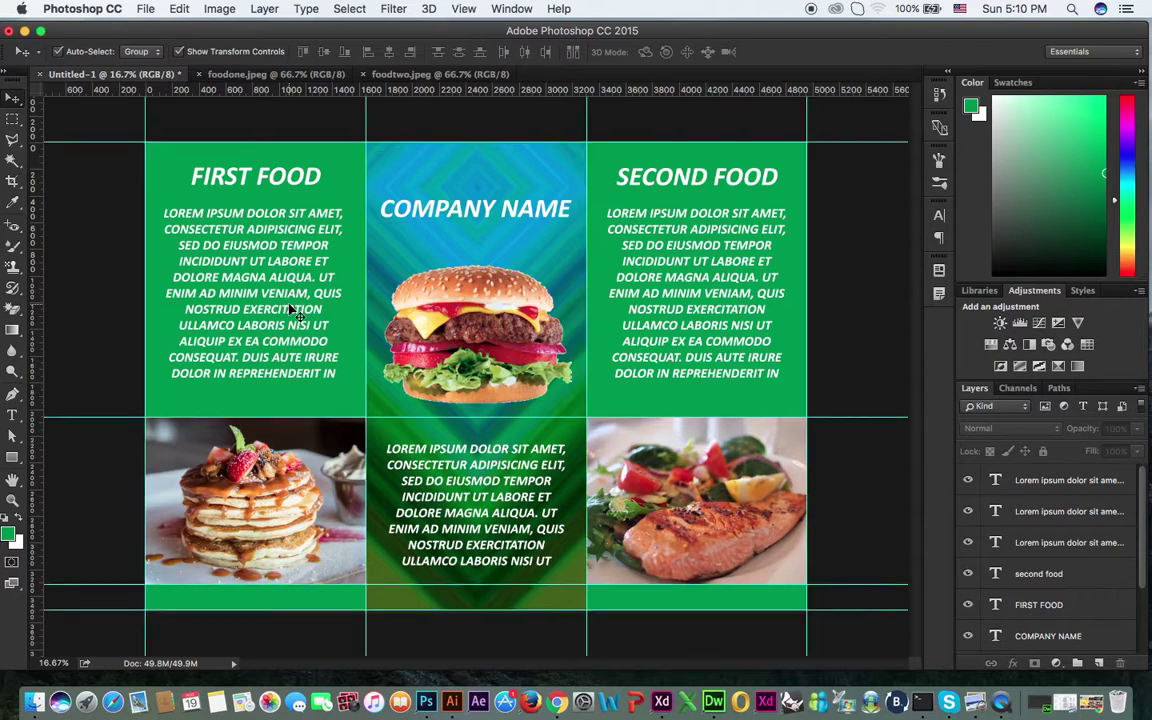
key("super+semicolon")
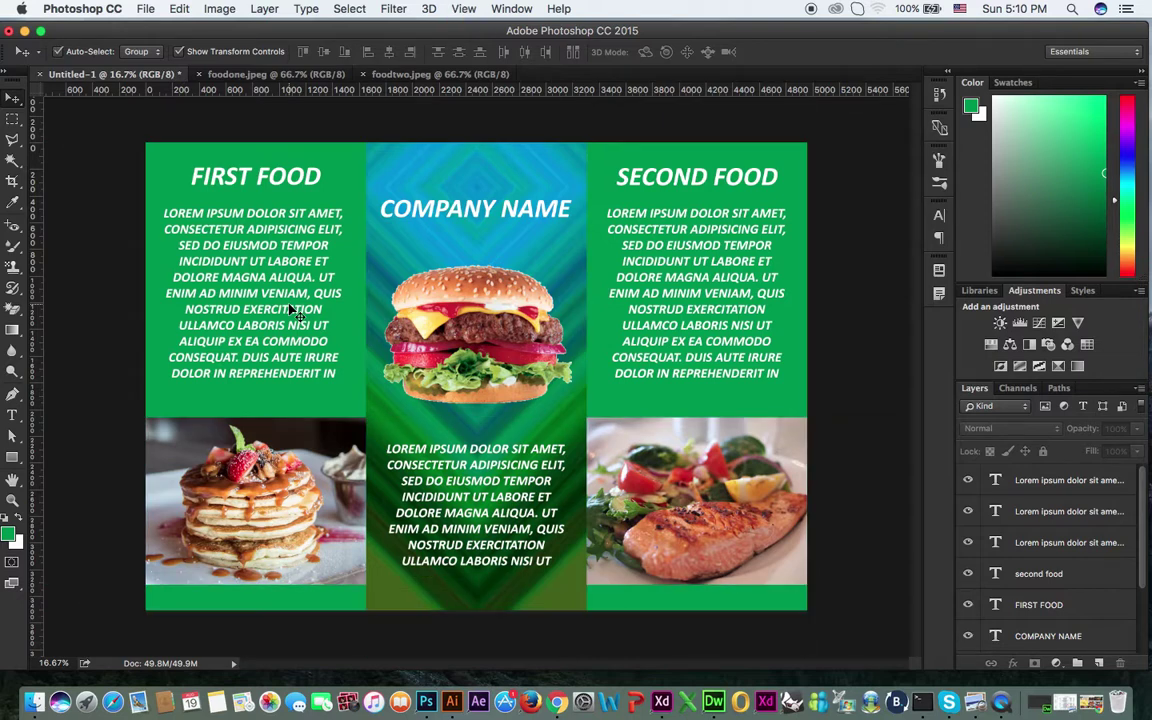